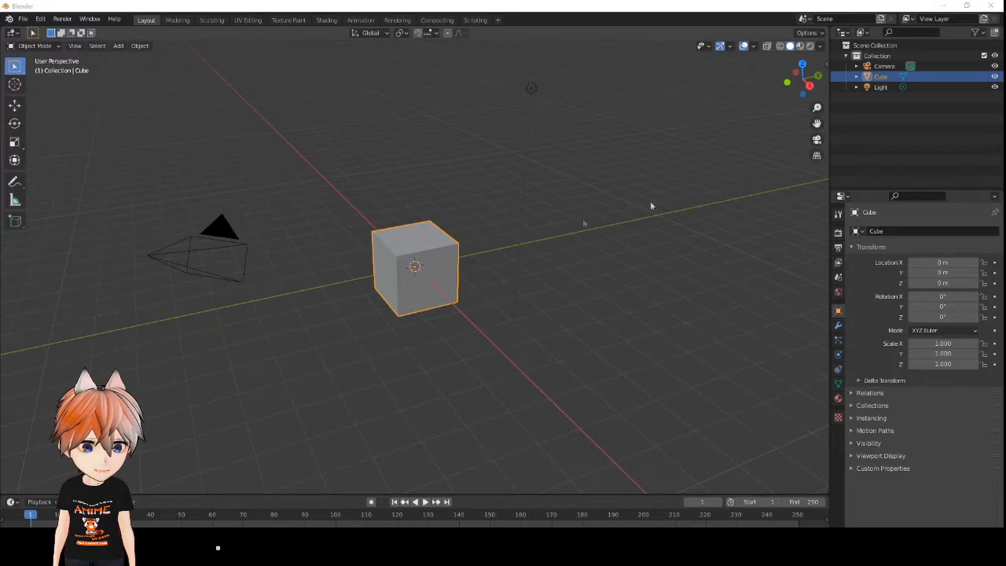
- Delete the default camera and light from the scene
left_click(883, 66)
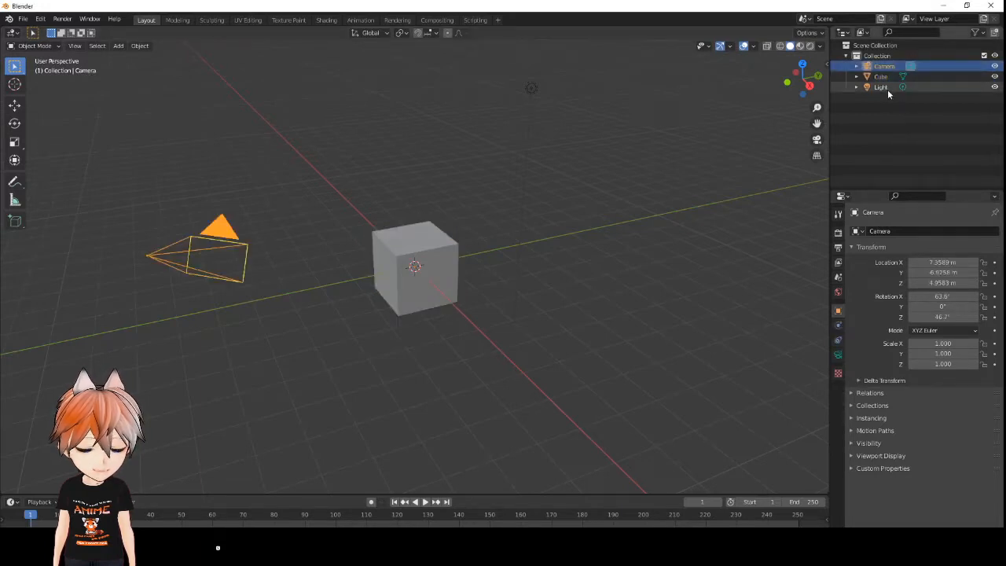
left_click(887, 89, "ctrl")
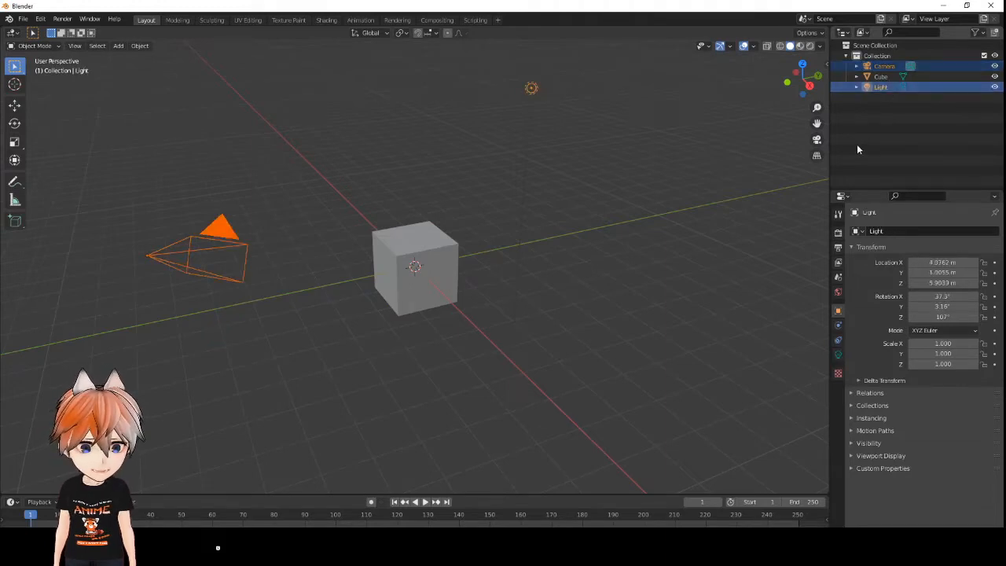
key("Delete")
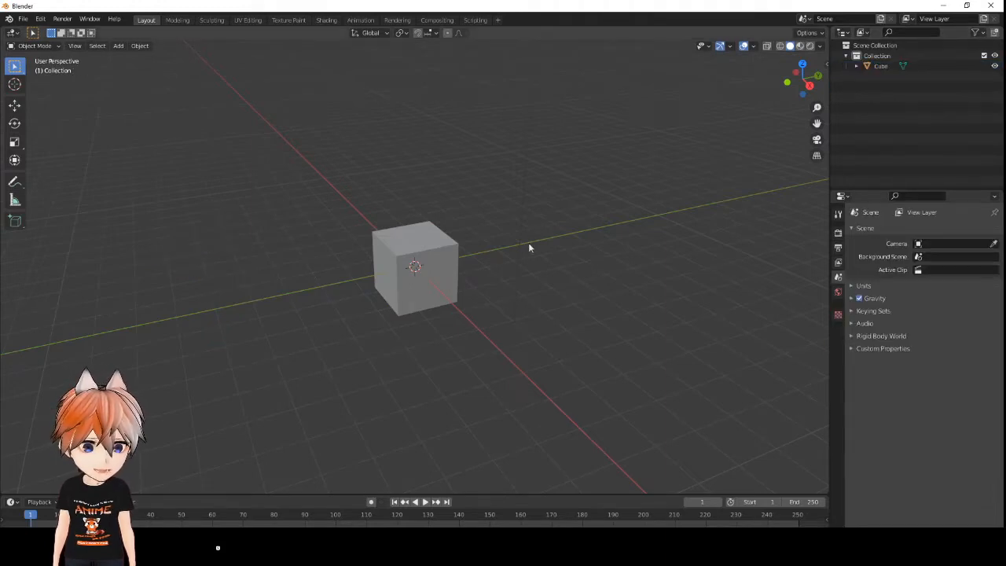
- Set the default cube's dimensions to 10 m in X and 20 m in Y
middle_click_drag(512, 303, 482, 304)
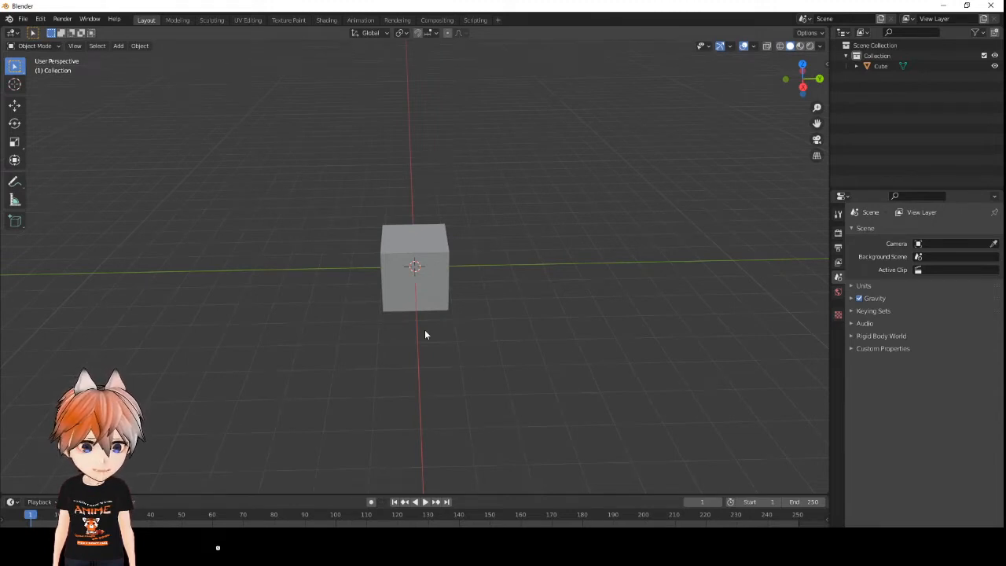
middle_click_drag(424, 335, 489, 341, "shift")
middle_click_drag(419, 334, 506, 356)
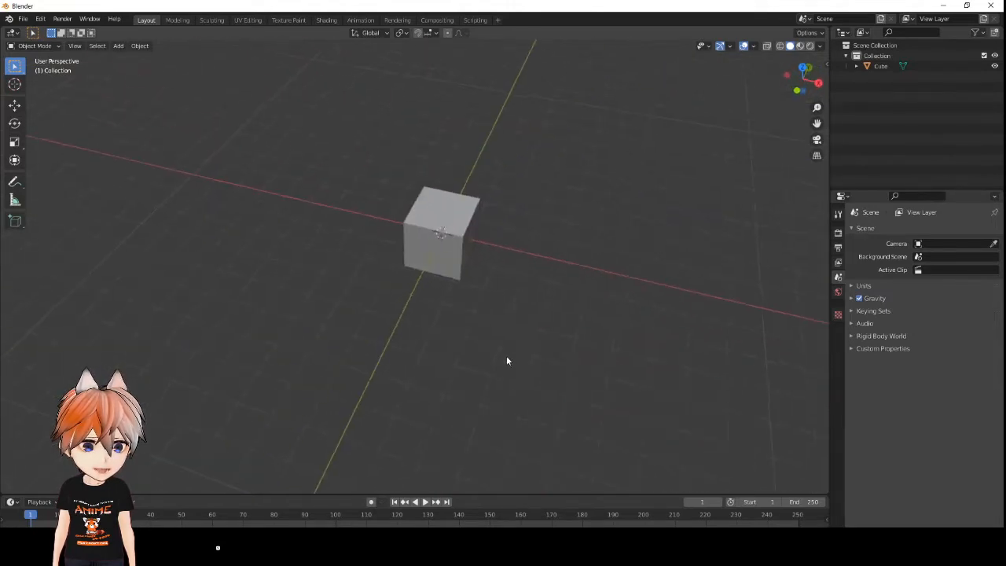
left_click(460, 204)
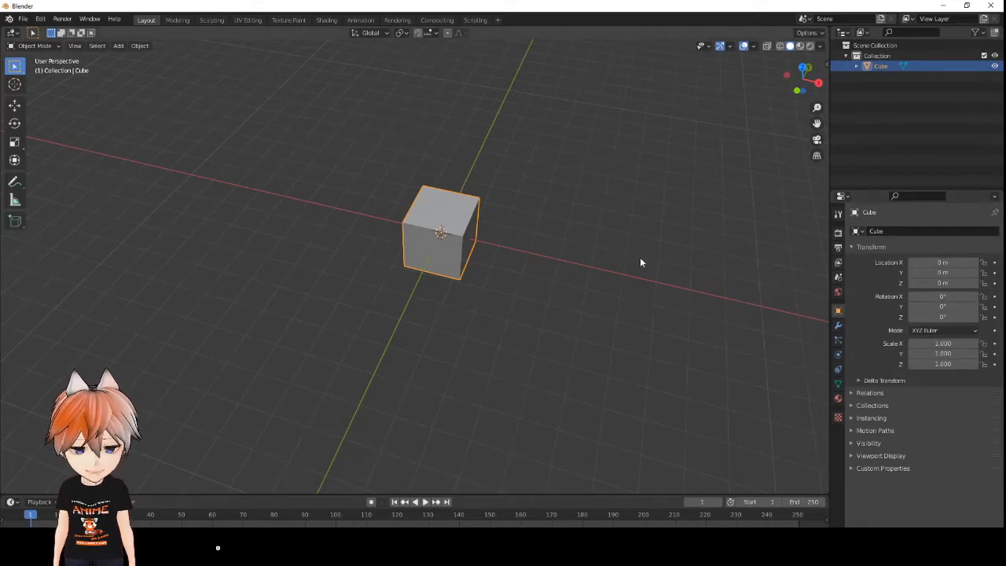
key("n")
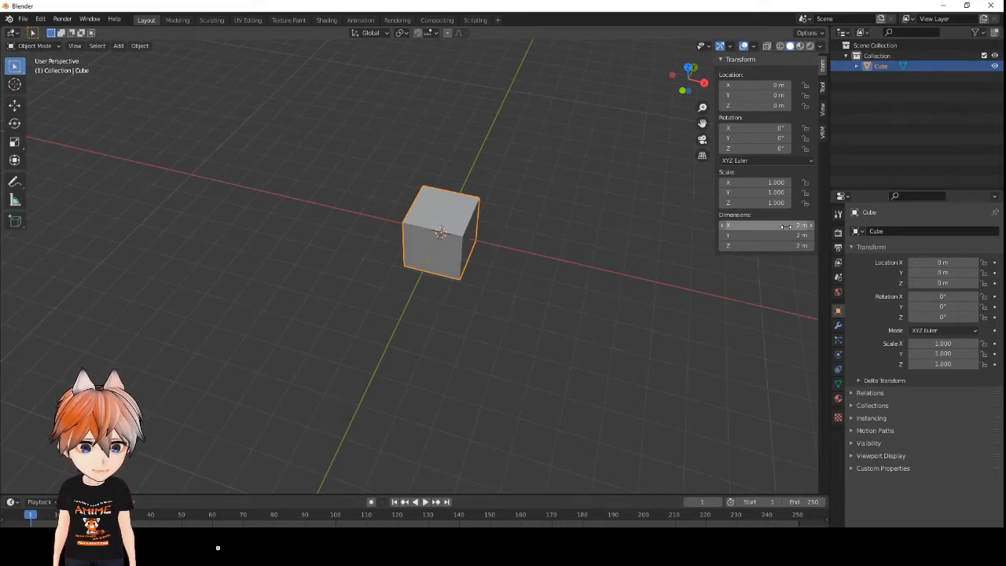
left_click(785, 226)
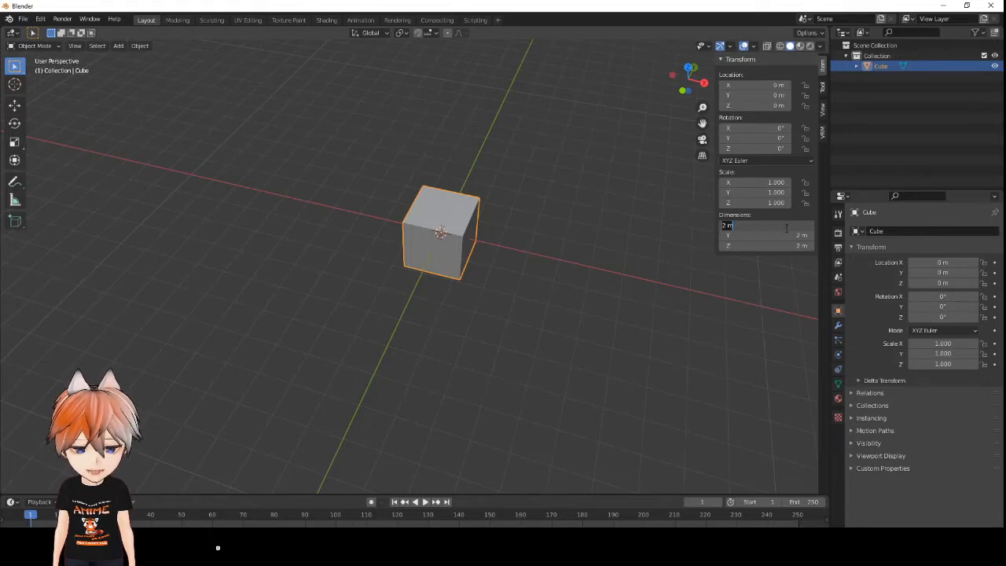
type("10")
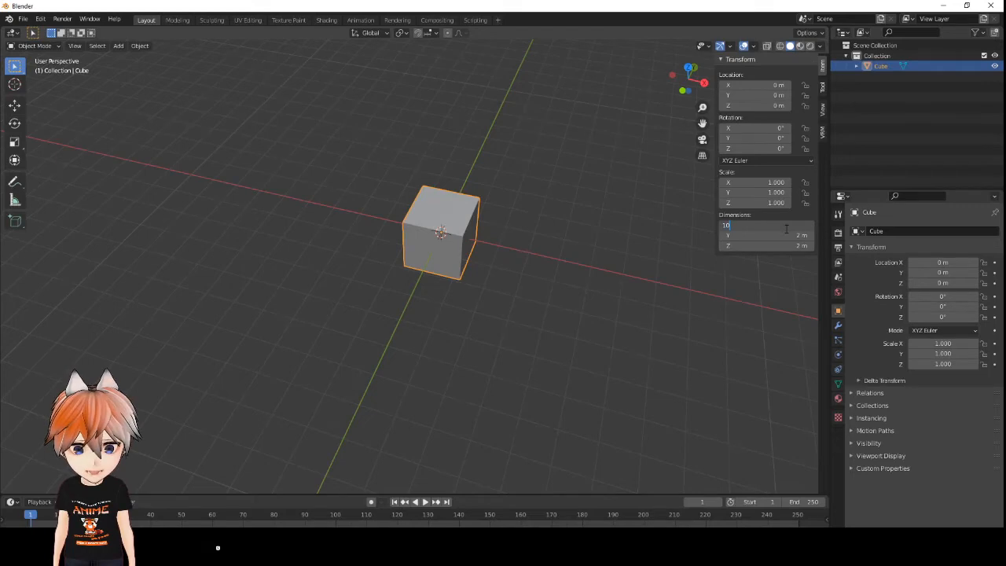
key("Return")
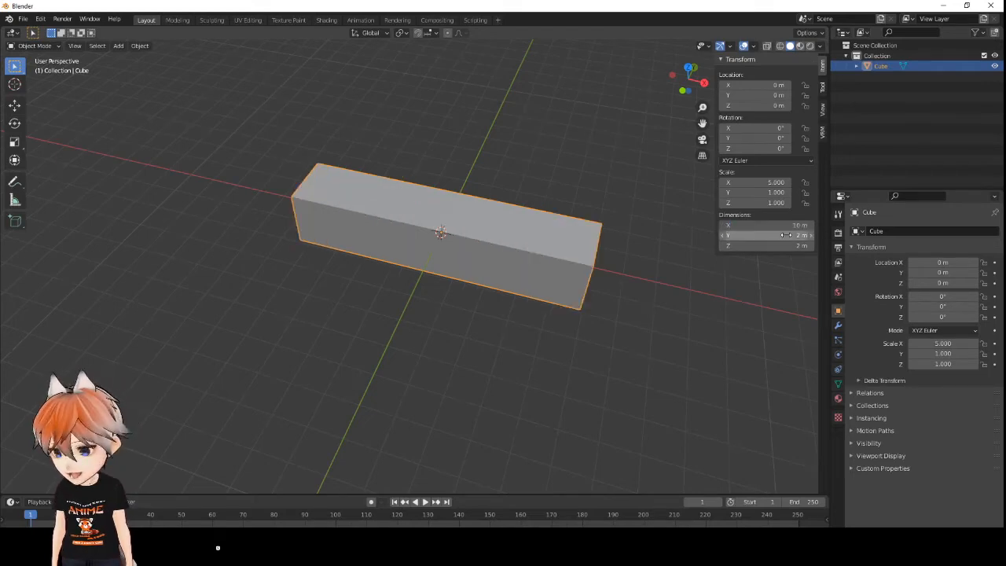
left_click(786, 234)
type("20")
key("Return")
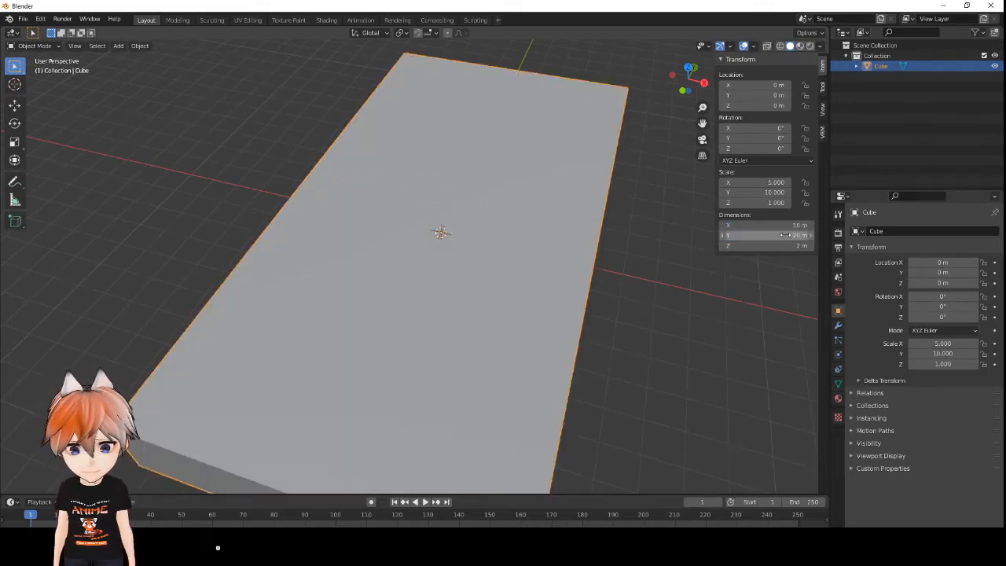
- Flatten the 10 by 20 m slab into a floor by setting its Z dimension to 0 m
middle_click_drag(630, 290, 511, 269)
left_click(795, 246)
type("0")
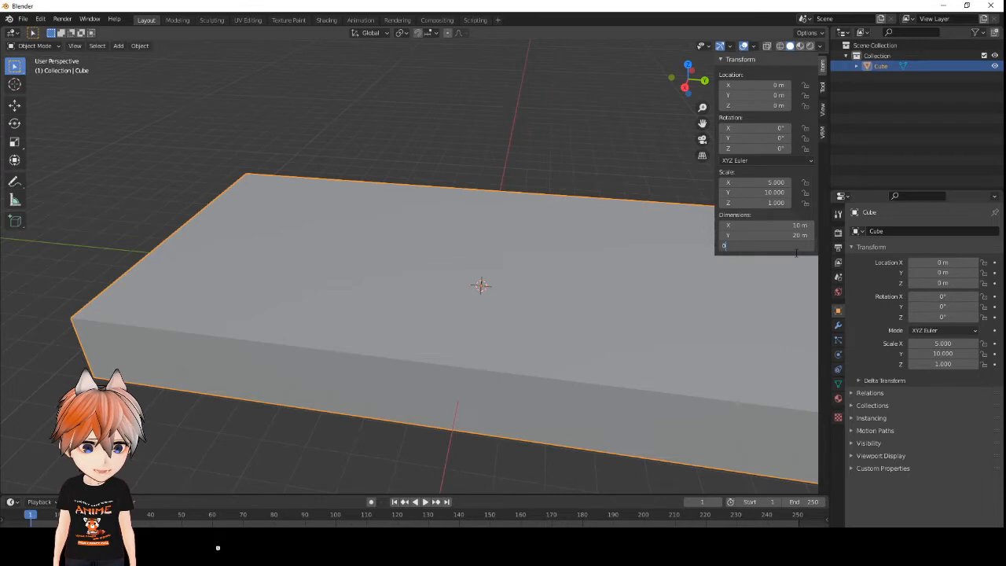
key("Return")
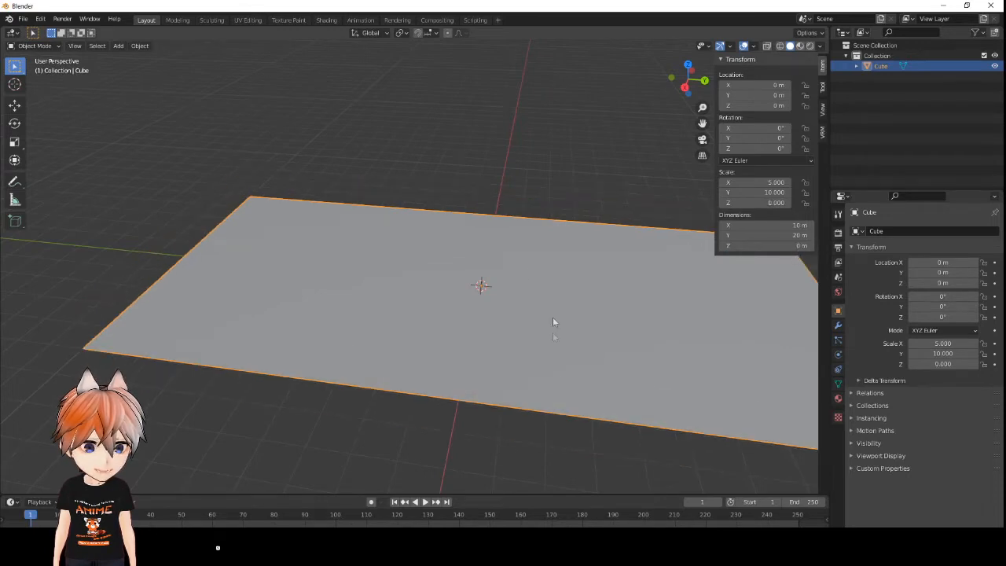
- Add a new cube mesh at the centre of the floor
middle_click_drag(395, 334, 406, 360)
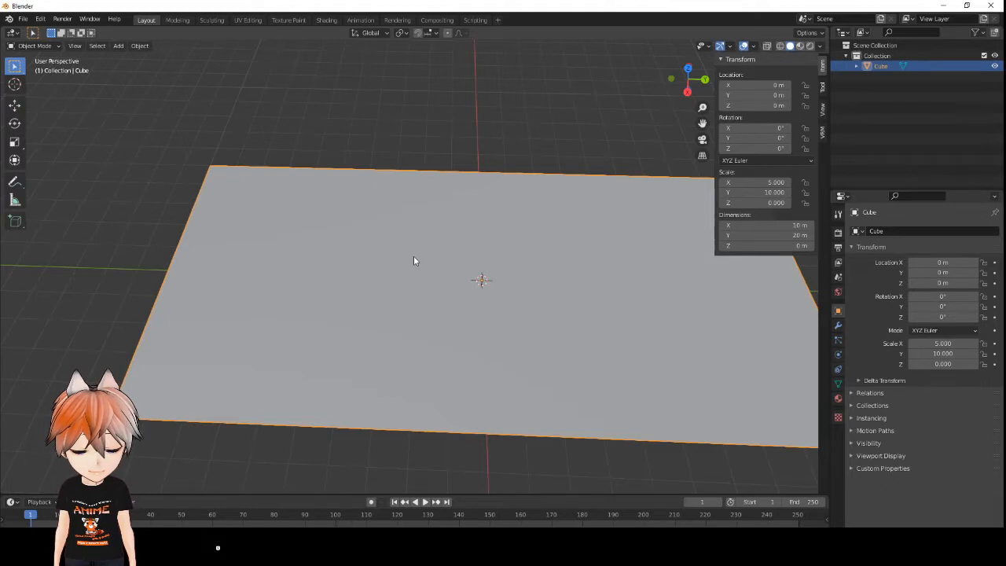
key("shift+a")
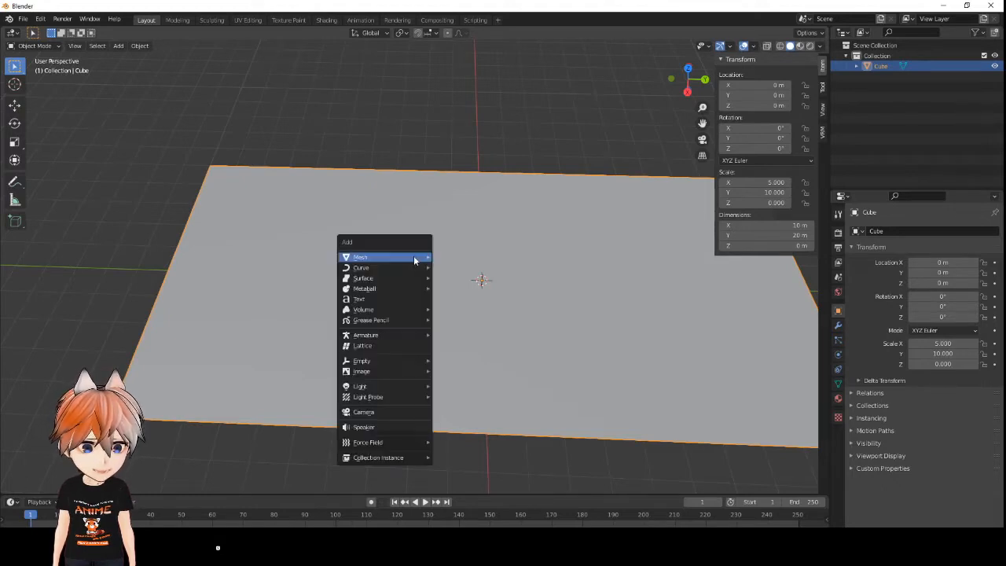
mouse_move(414, 256)
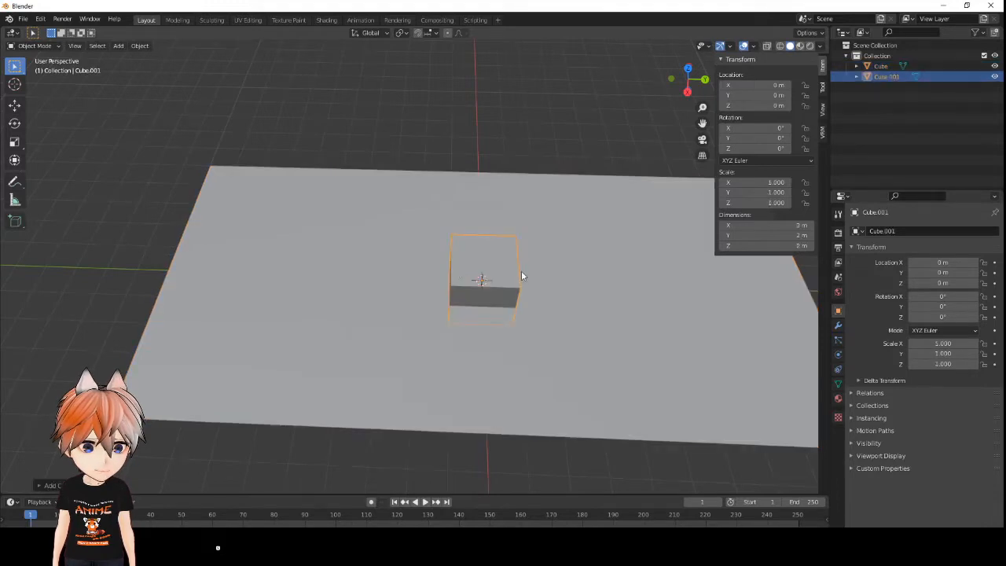
- Set the new cube's dimensions to 10 m in X and 3 m in Z
middle_click_drag(606, 287, 686, 191)
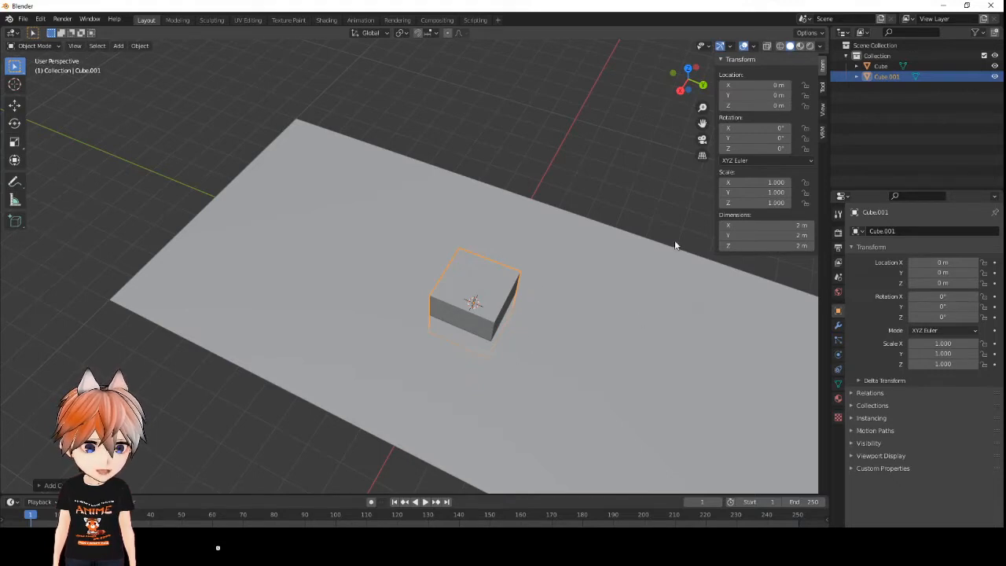
middle_click_drag(476, 394, 500, 386)
left_click(754, 225)
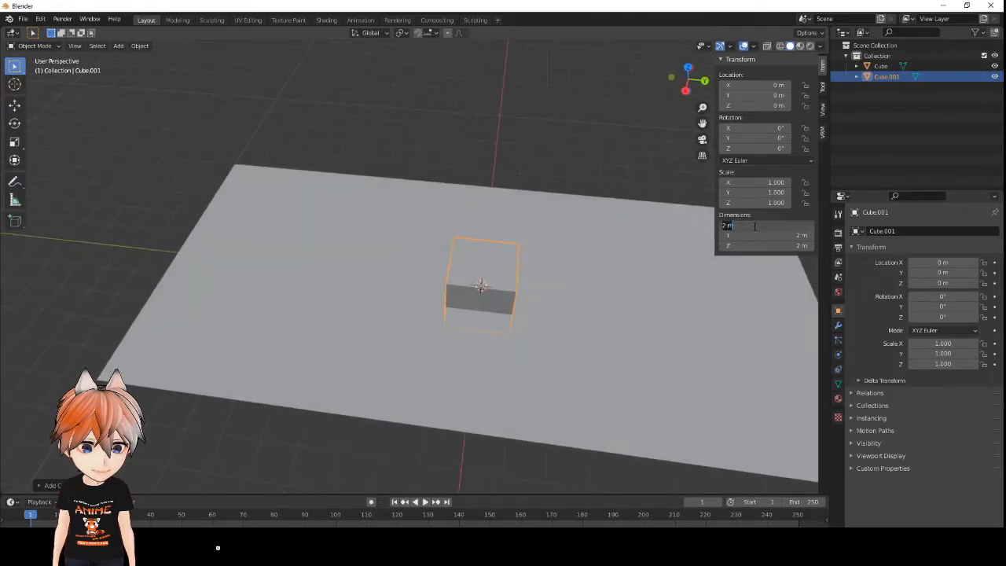
type("10")
key("Return")
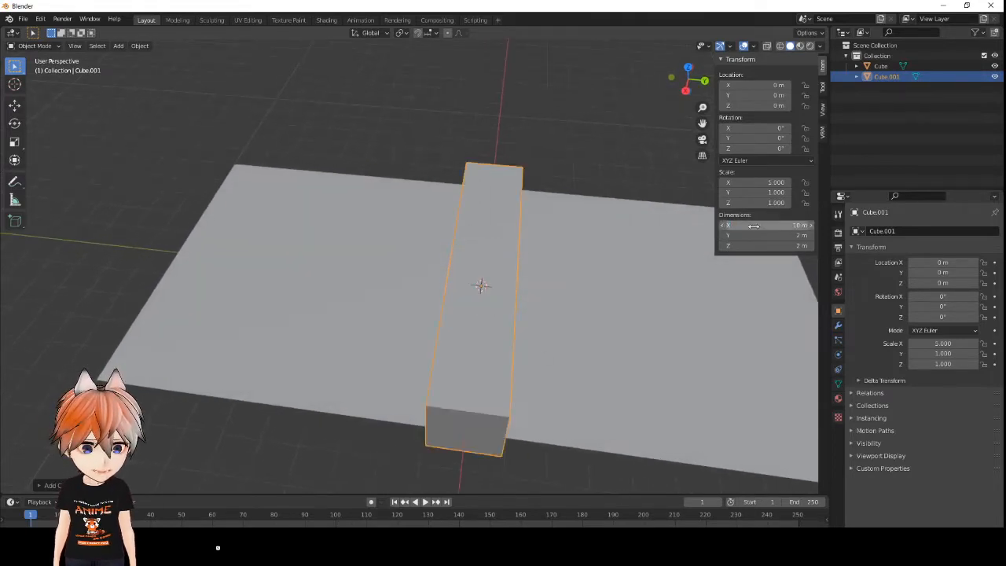
left_click(753, 246)
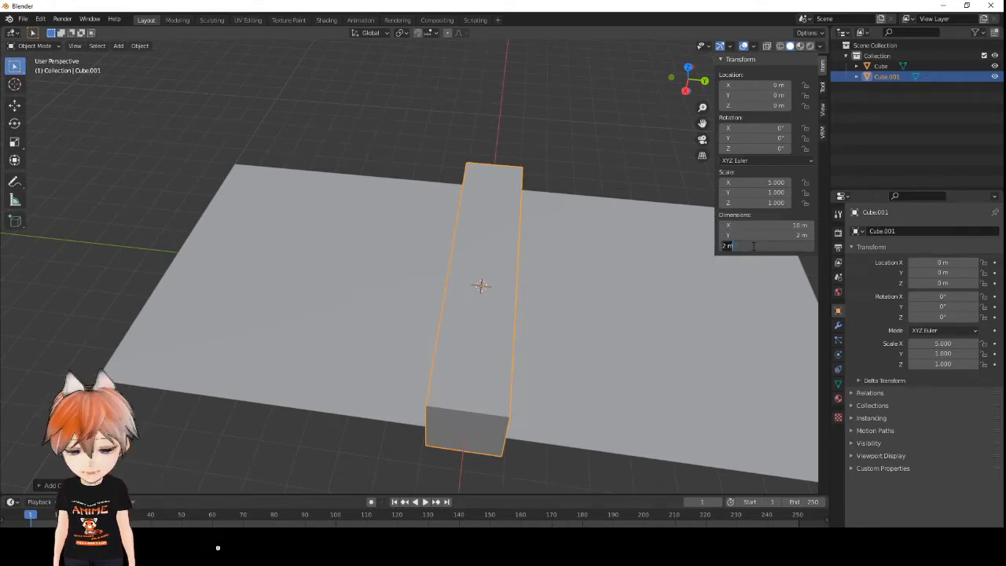
type("3")
key("Return")
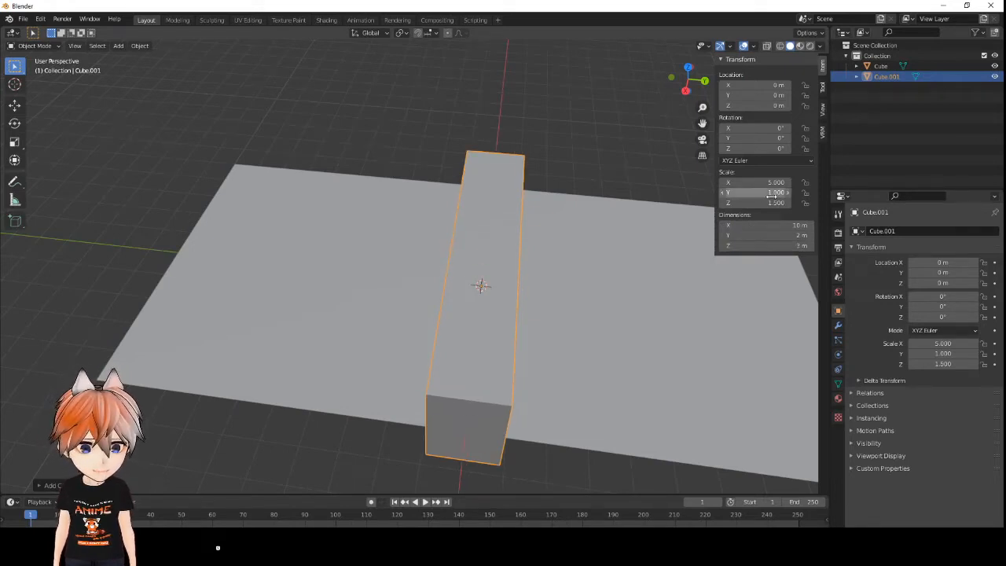
- Raise the new block onto the floor by setting its Z location to 1.5 m
middle_click_drag(538, 294, 561, 244)
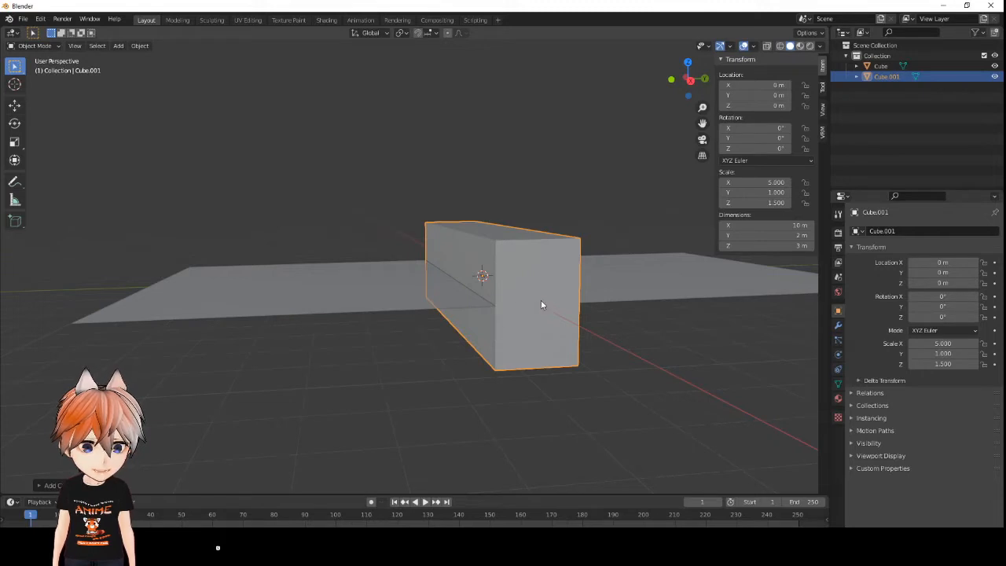
left_click(775, 105)
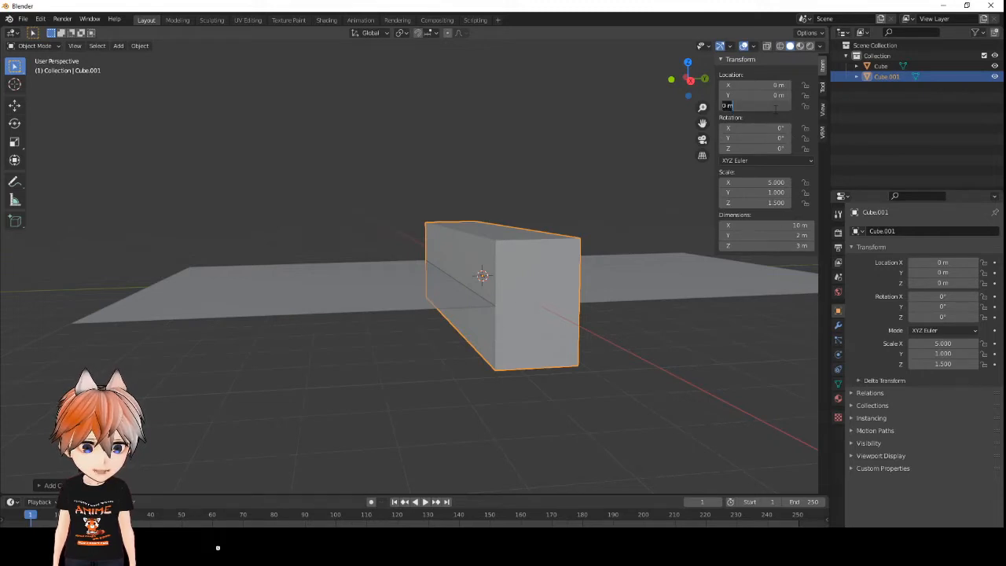
type("1.5")
key("Return")
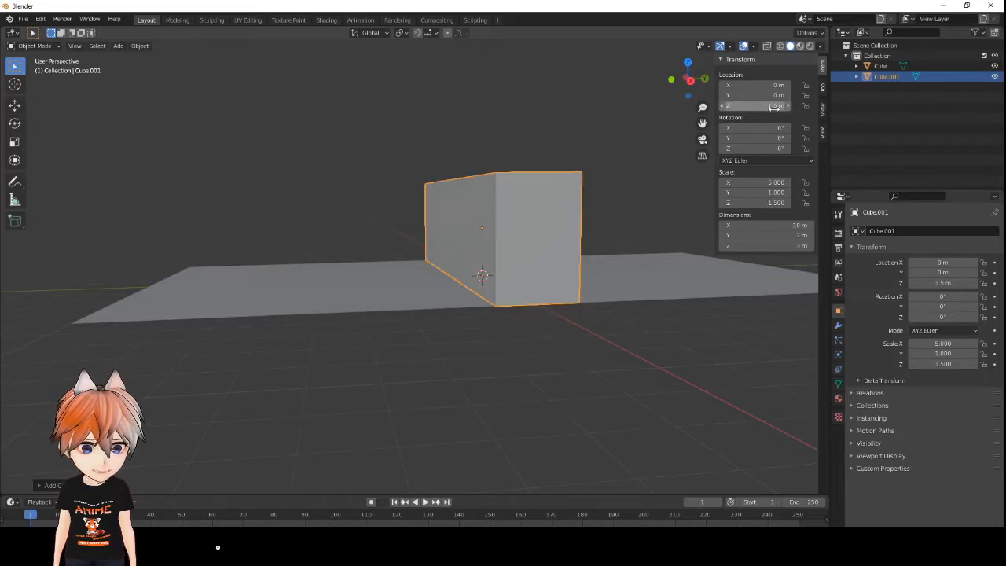
- Thin the block into a wall by setting its Y dimension to 0.117 m
middle_click_drag(542, 349, 572, 274)
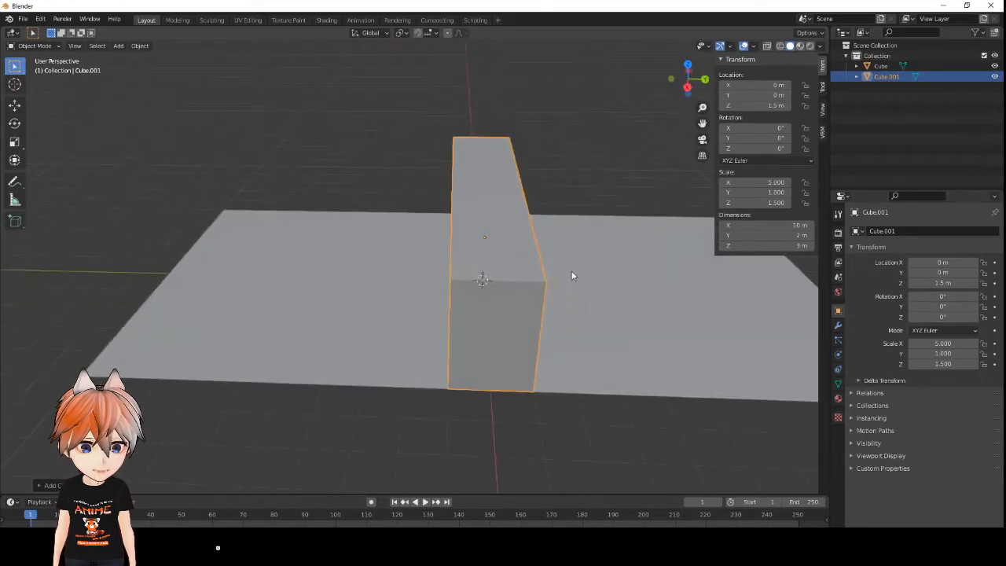
left_click(786, 235)
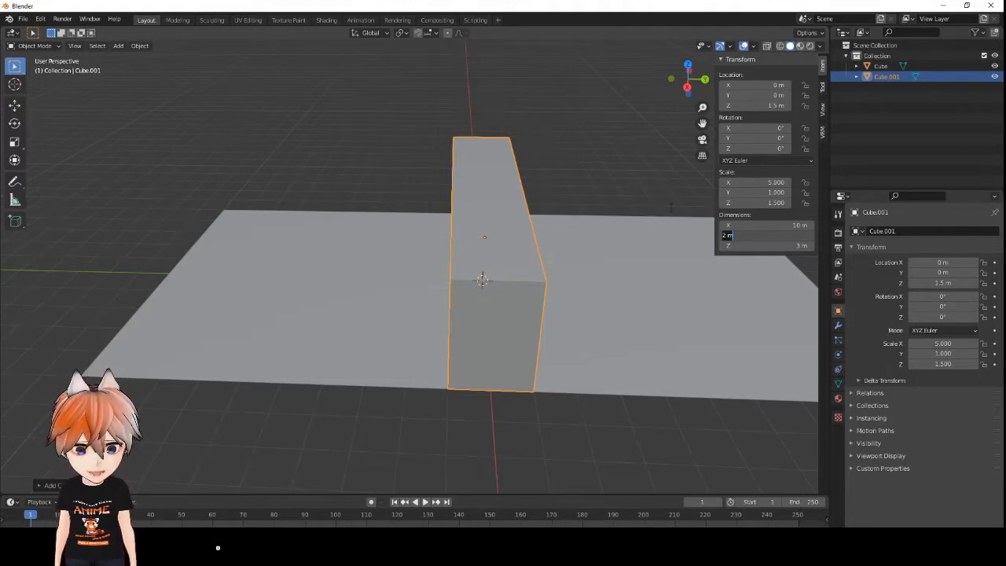
key("BackSpace")
type("0.117")
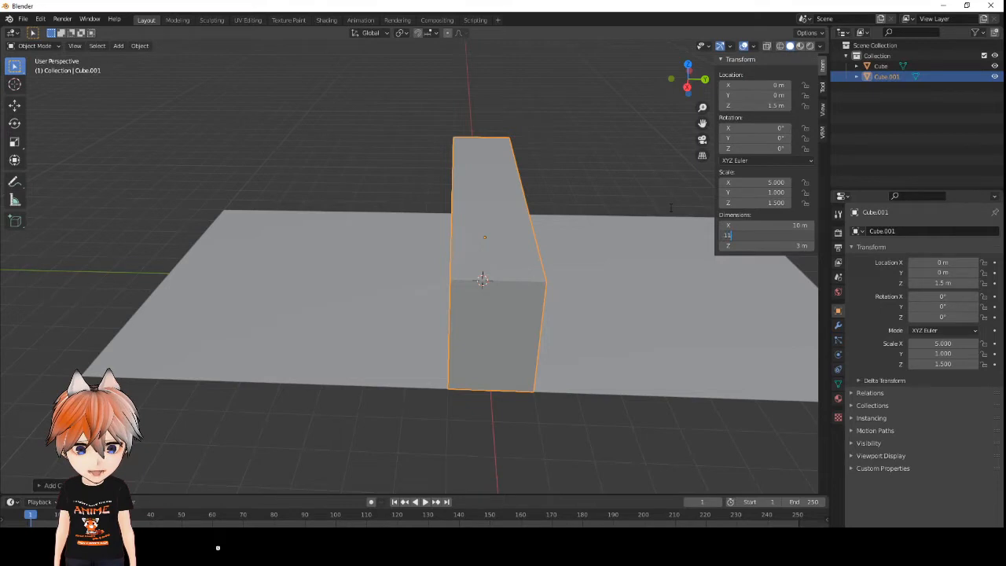
key("Return")
- Move the wall to the floor's short edge by setting its Y location to 10 m
mouse_move(520, 301)
middle_mouse_down()
mouse_move(566, 293)
mouse_move(513, 304)
mouse_move(518, 314)
middle_mouse_up()
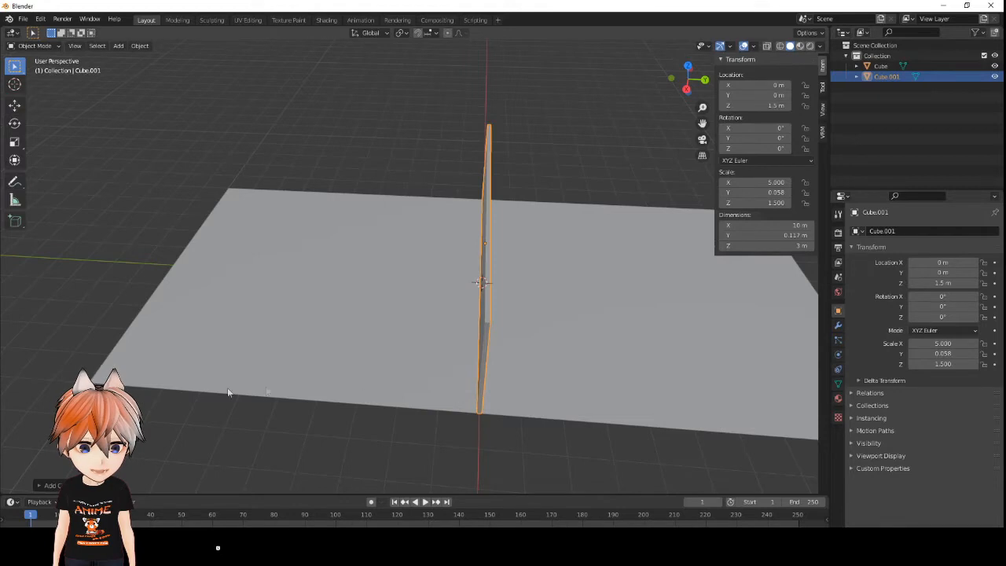
middle_click_drag(247, 325, 252, 324)
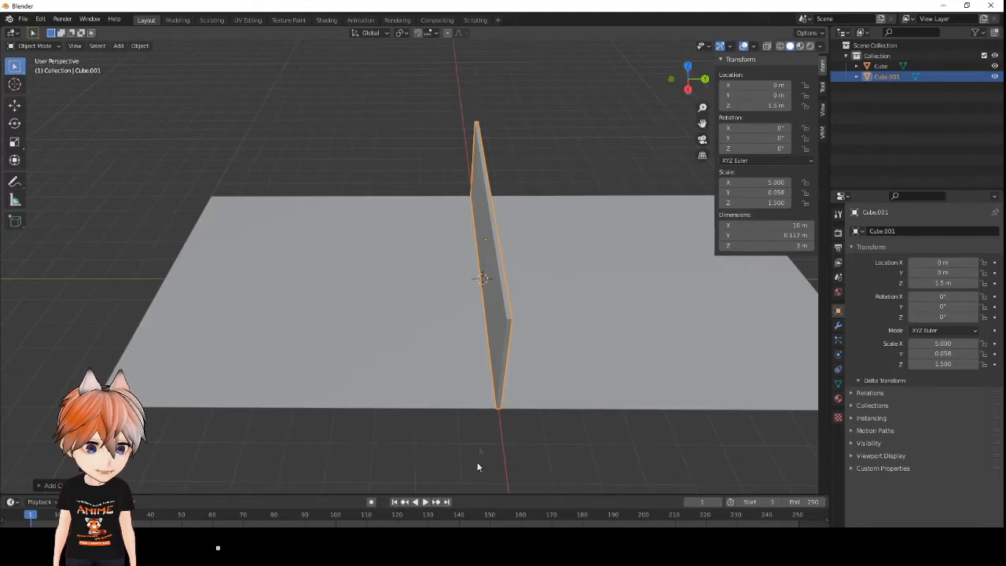
left_click(767, 95)
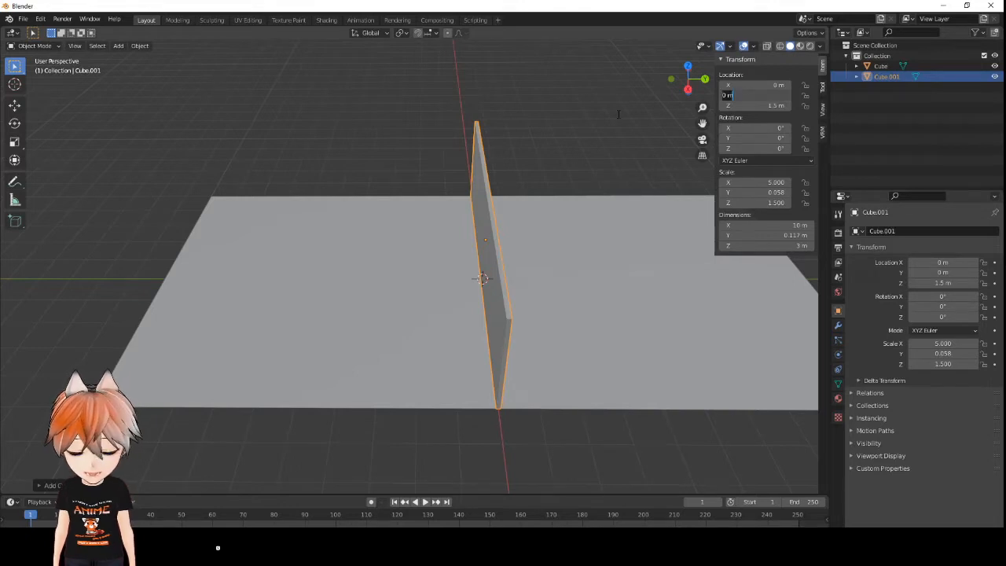
type("10")
key("Return")
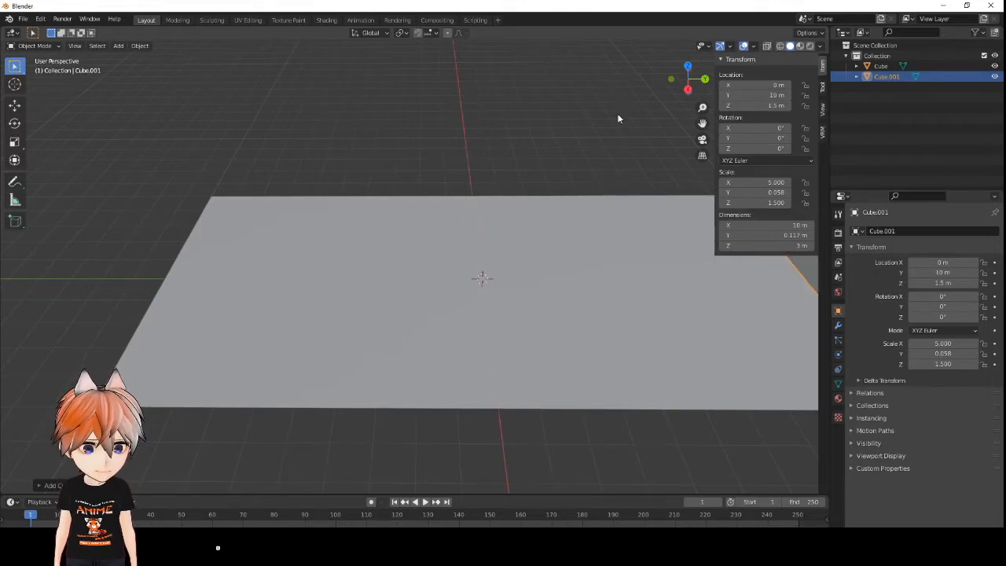
middle_click_drag(675, 362, 461, 402)
right_click(591, 356)
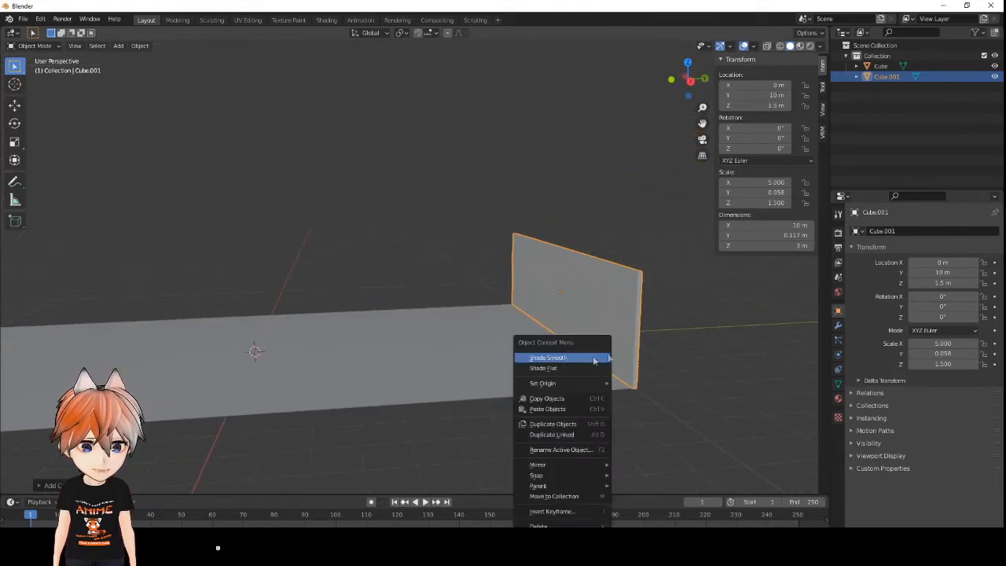
middle_click_drag(670, 347, 660, 367)
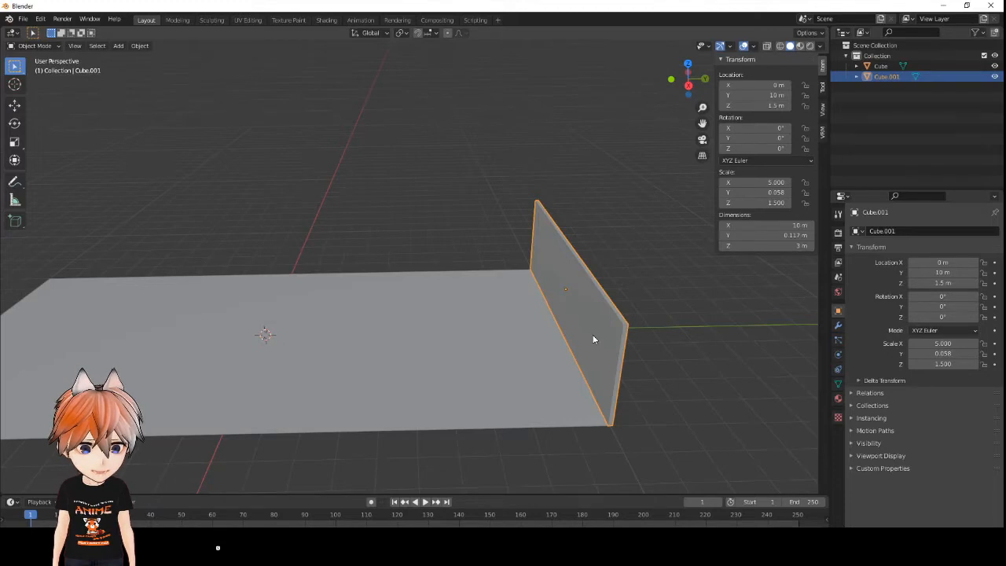
key("shift+d")
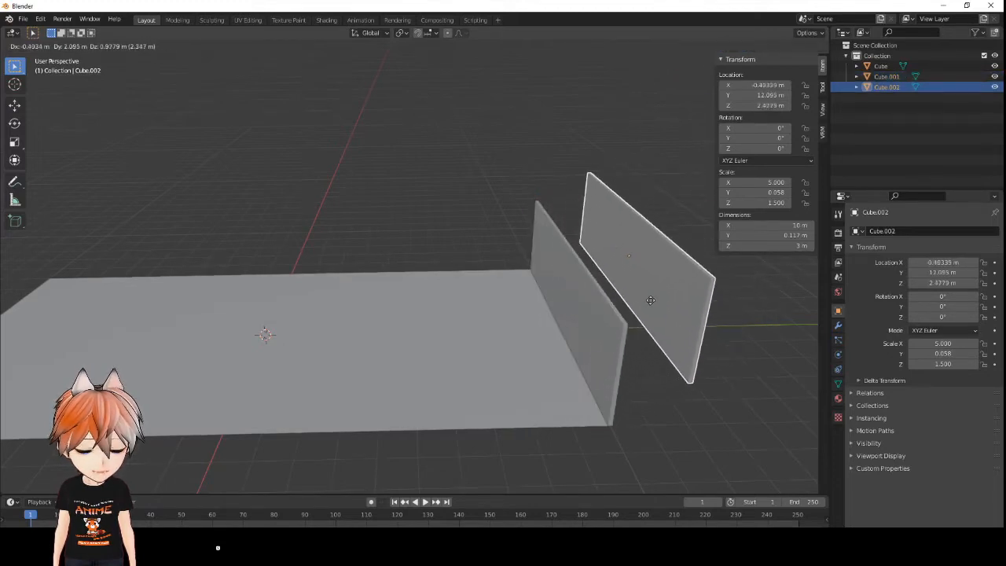
left_click(592, 340)
key("Delete")
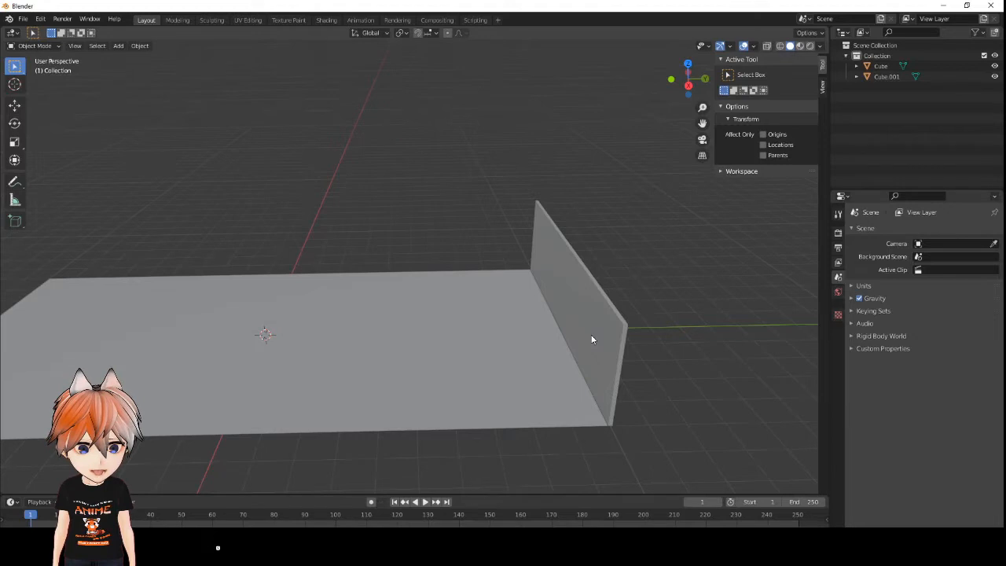
- Duplicate the short-edge wall in place and move the copy to the opposite end by setting its Y location to -10 m
left_click(592, 339)
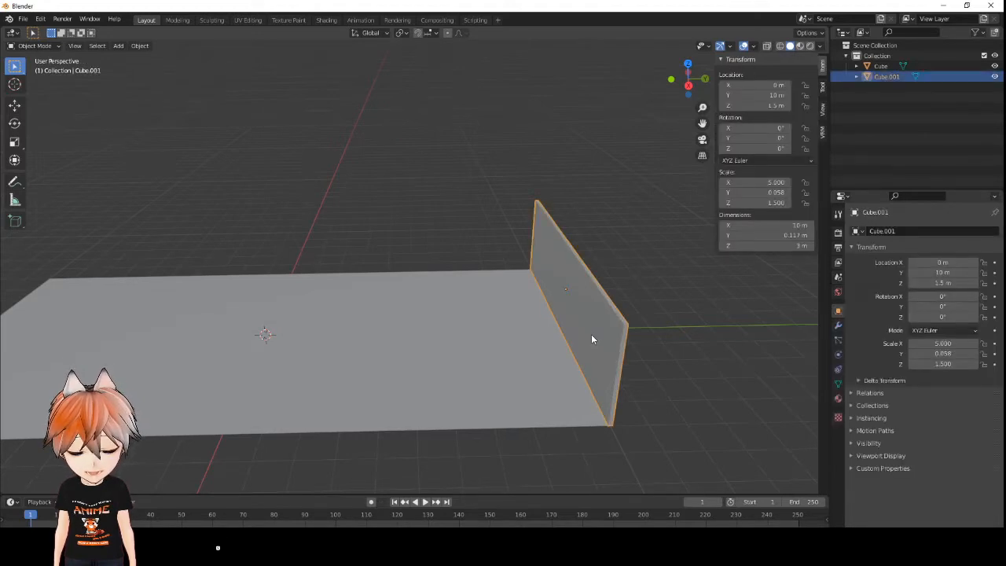
key("shift+d")
right_click(591, 334)
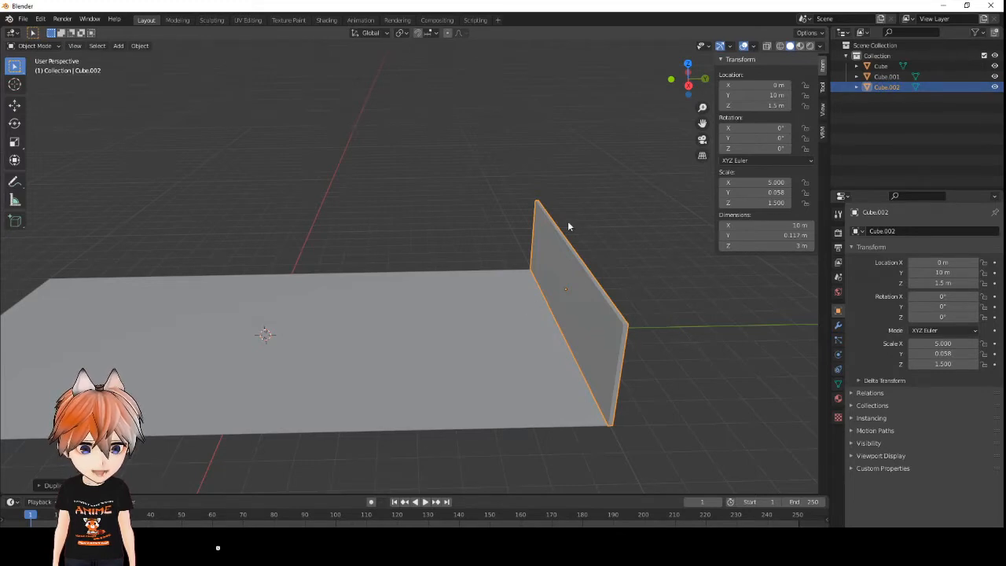
mouse_move(645, 272)
middle_mouse_down()
mouse_move(625, 251)
mouse_move(641, 268)
mouse_move(660, 267)
mouse_move(582, 266)
mouse_move(595, 277)
mouse_move(633, 271)
middle_mouse_up()
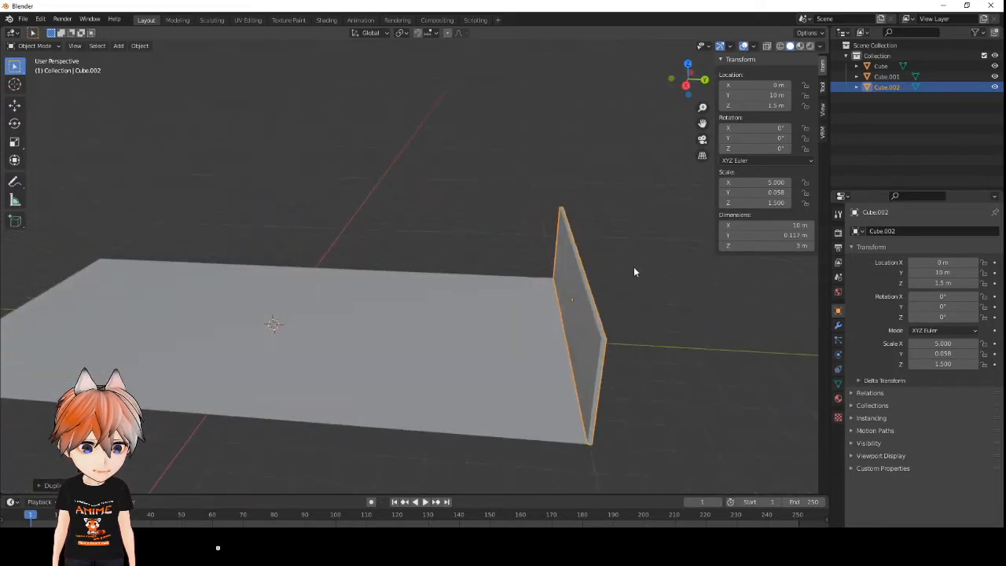
left_click(778, 94)
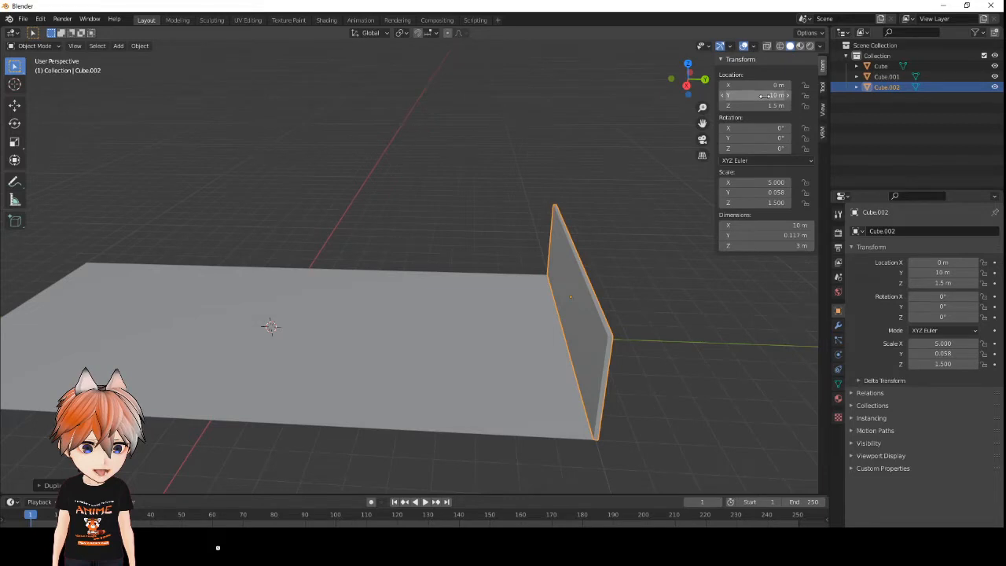
type("-10")
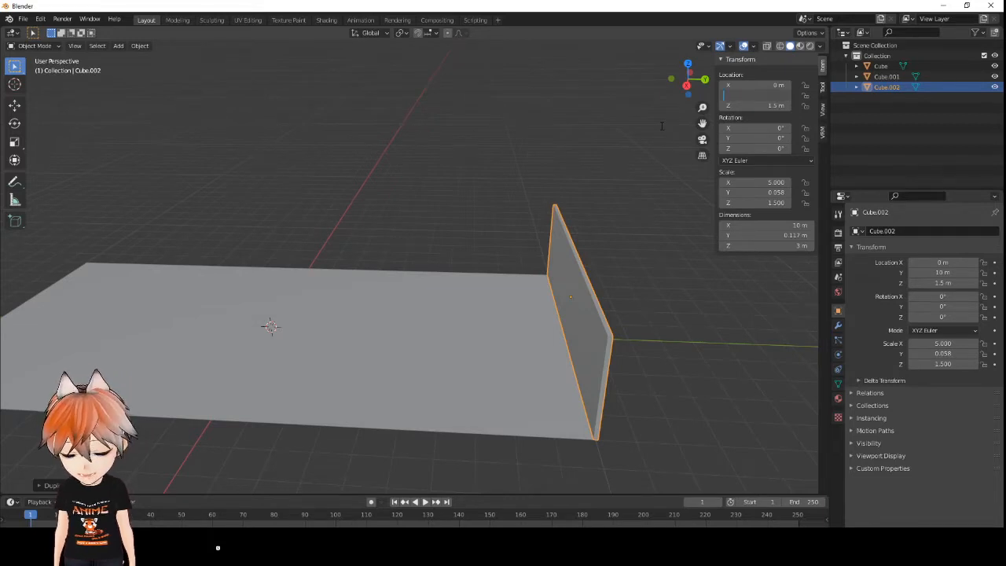
key("Return")
middle_click_drag(414, 247, 491, 315)
right_click(349, 308)
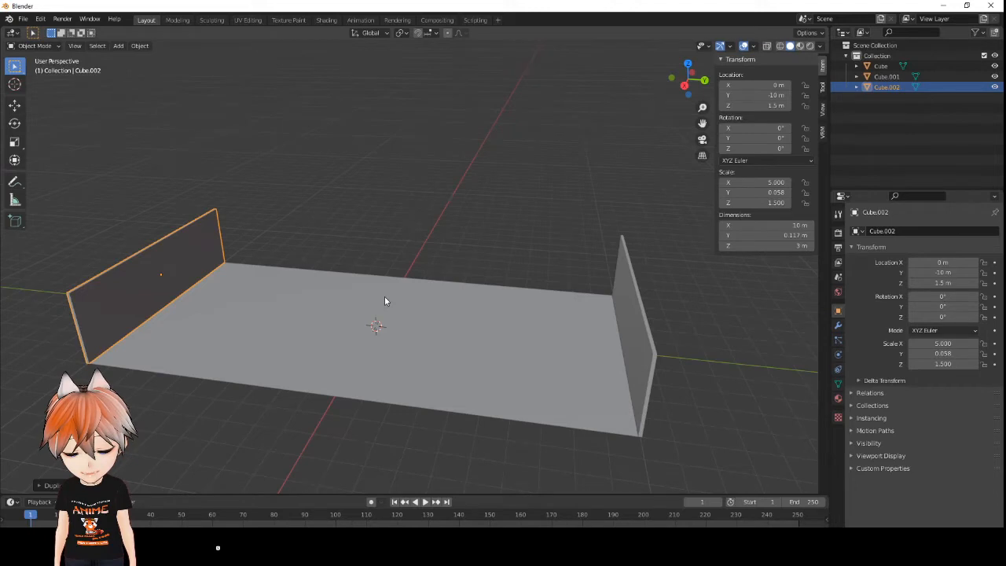
- Add a cube mesh for a long side wall and set its X dimension to 0.117 m
key("shift+a")
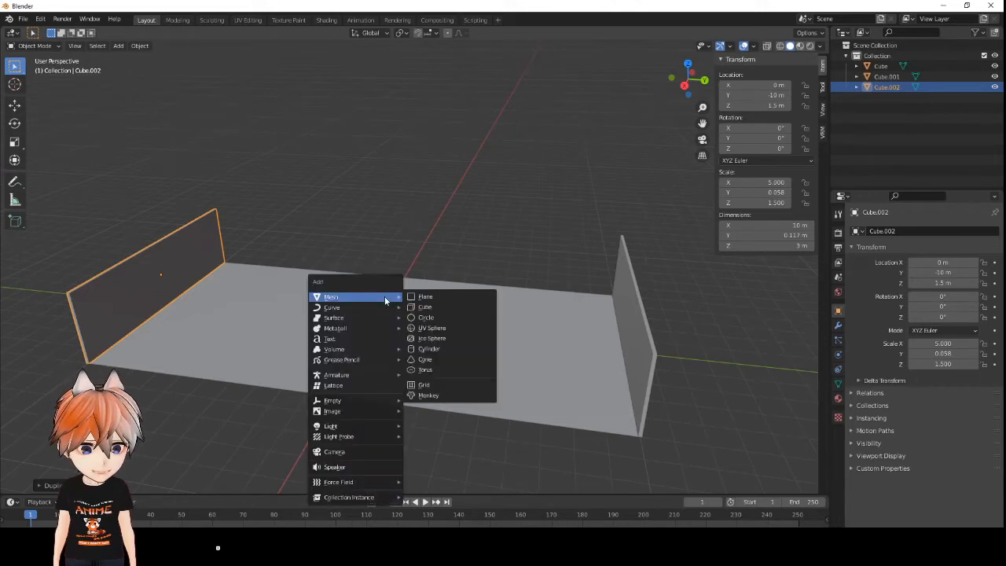
left_click(445, 312)
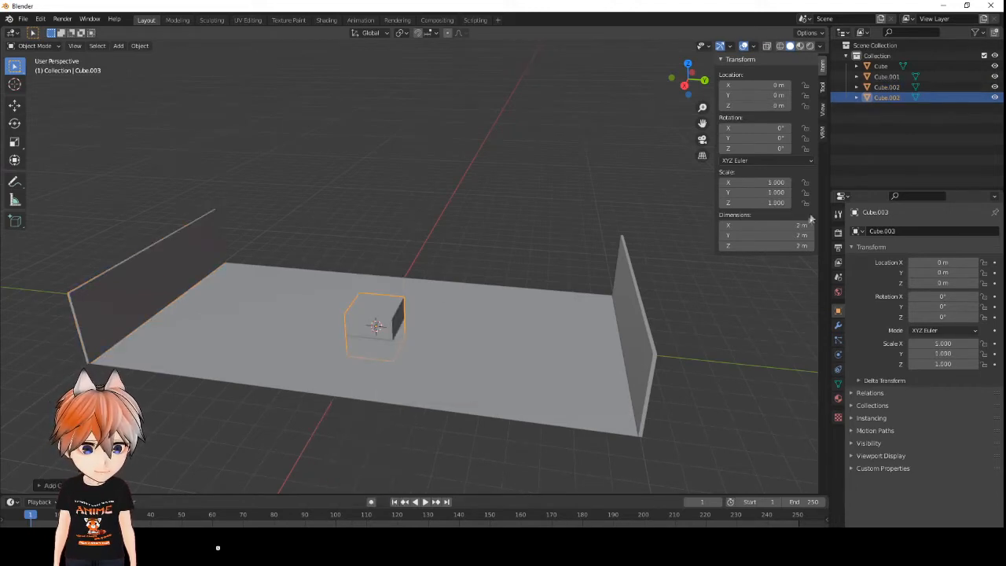
left_click(783, 227)
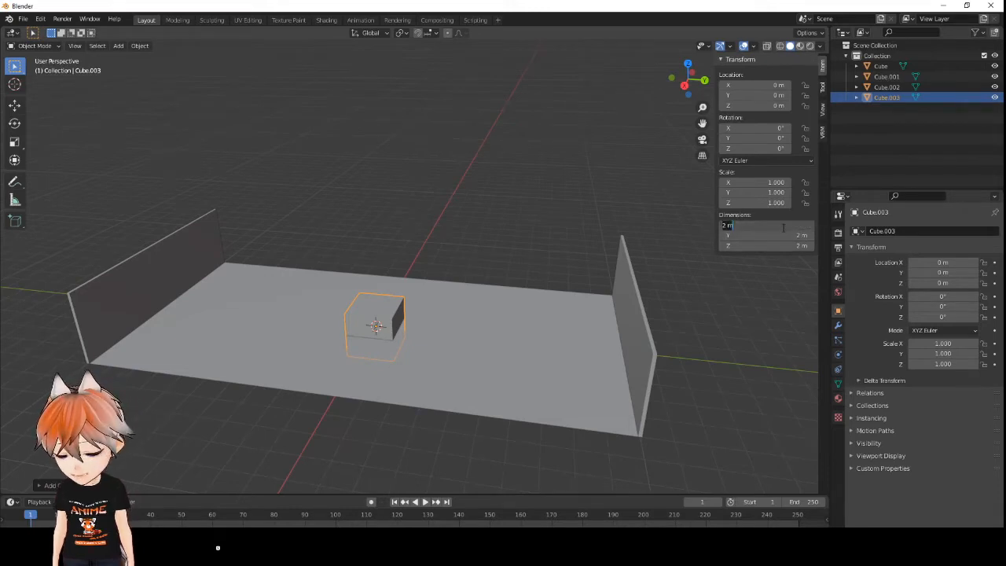
key("BackSpace")
type("0.1")
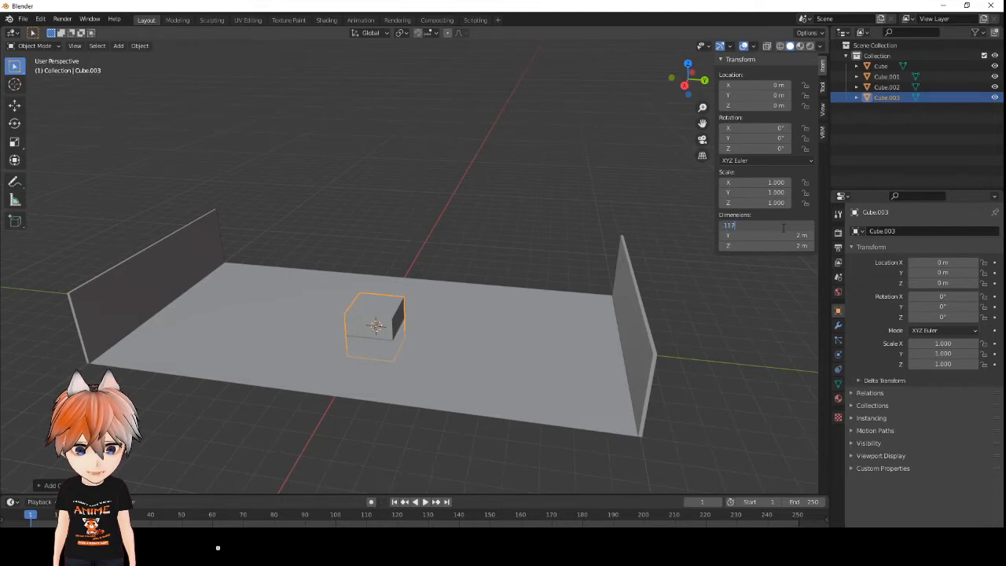
key("Return")
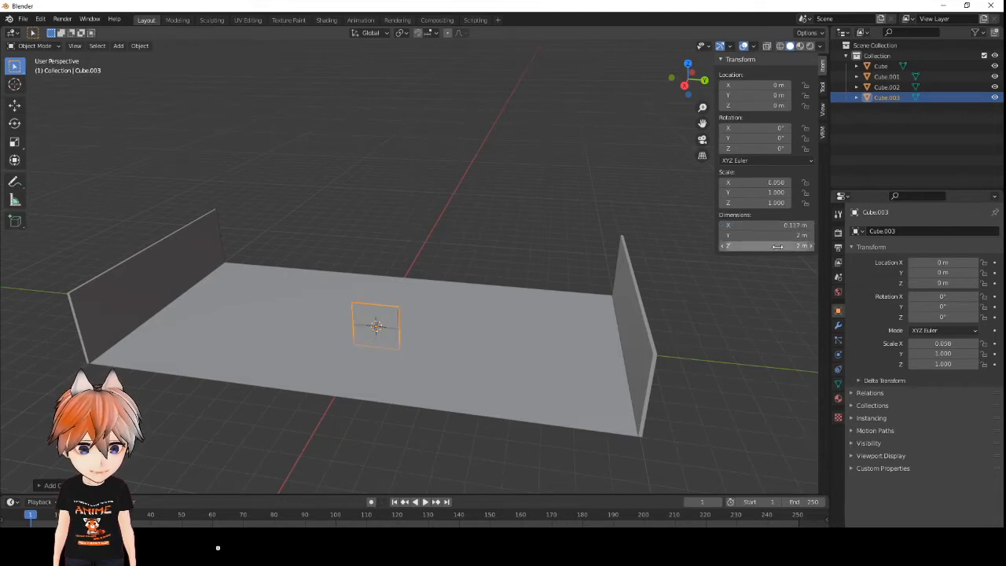
- Set the new wall's dimensions to 20 m in Y and 3 m in Z
type("2")
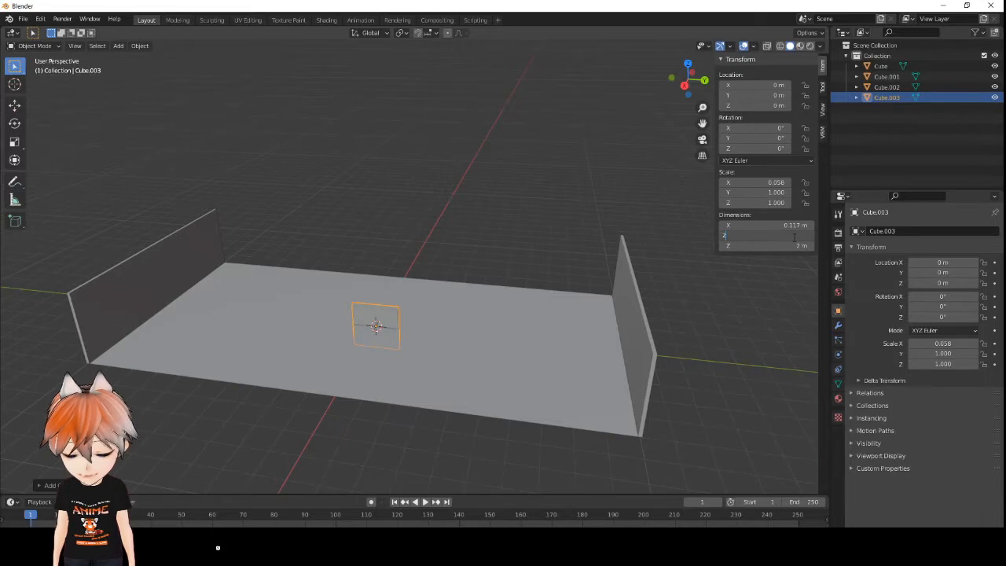
type("0")
key("Return")
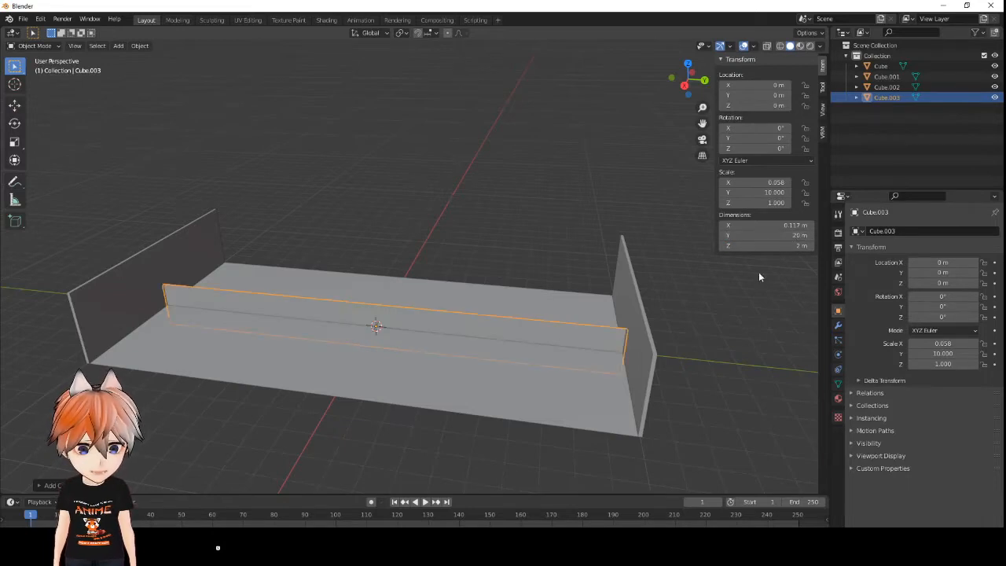
left_click(779, 246)
type("3")
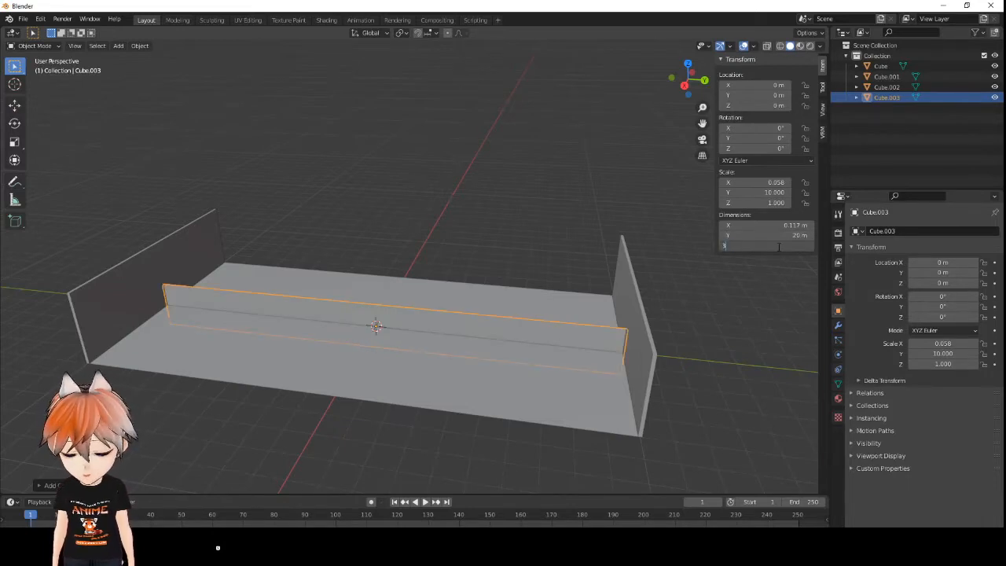
key("Return")
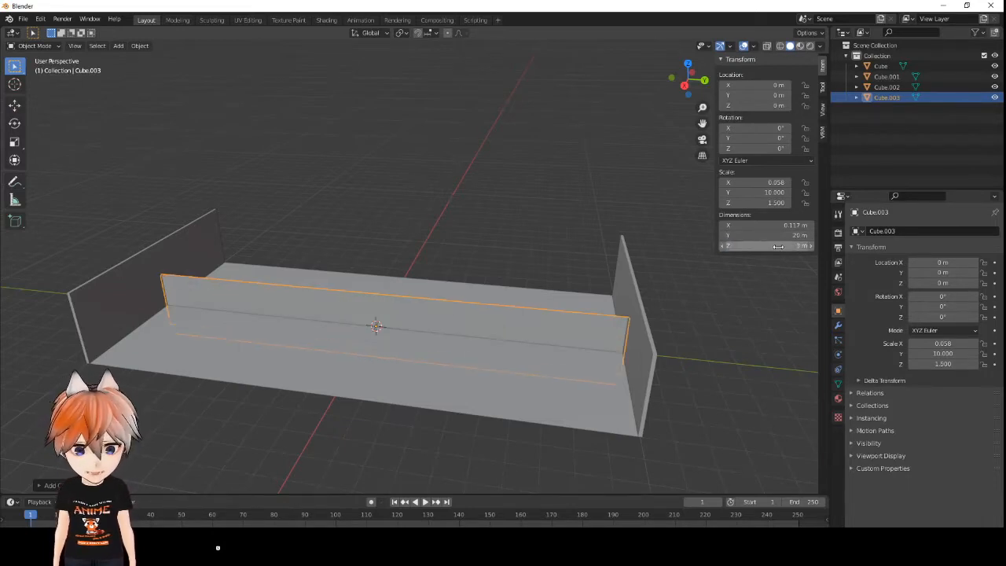
- Raise the long wall onto the floor by setting its Z location to 1.5 m
left_click(776, 105)
type("1.5")
key("Return")
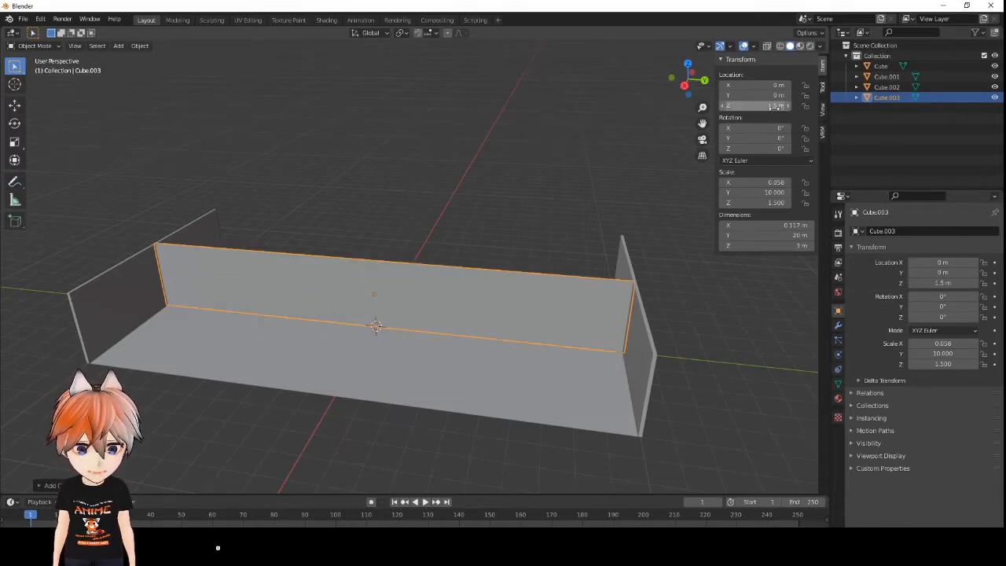
- Move the long wall to the floor's long edge by setting its X location to 5 m
middle_click_drag(521, 348, 369, 364)
scroll(533, 397, "down", 2)
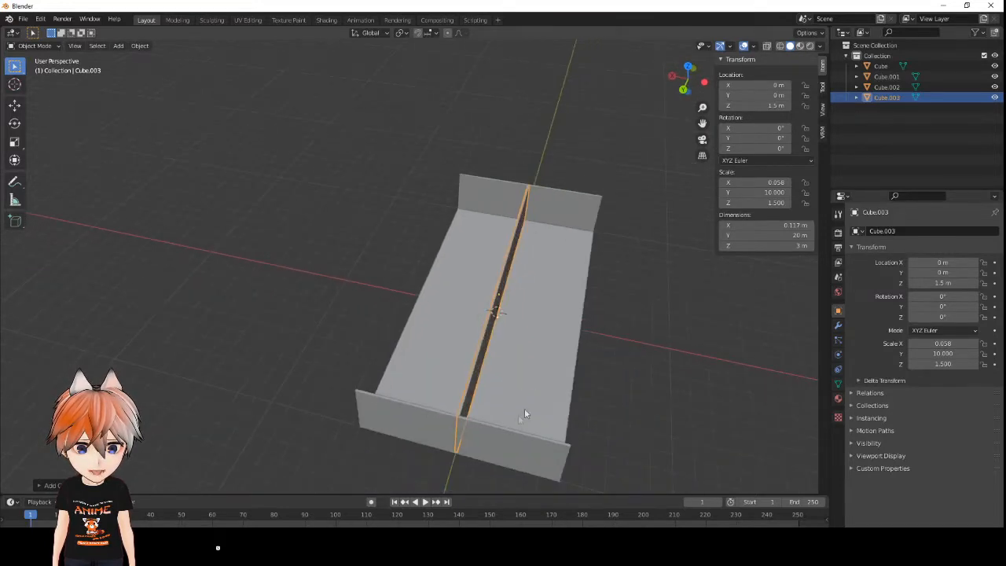
middle_click_drag(508, 422, 480, 440)
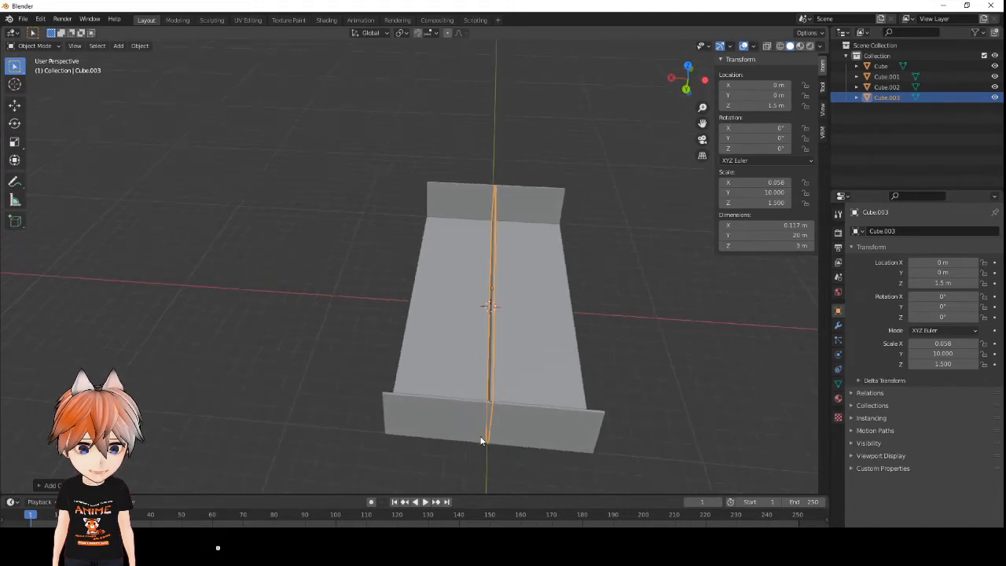
left_click(444, 345)
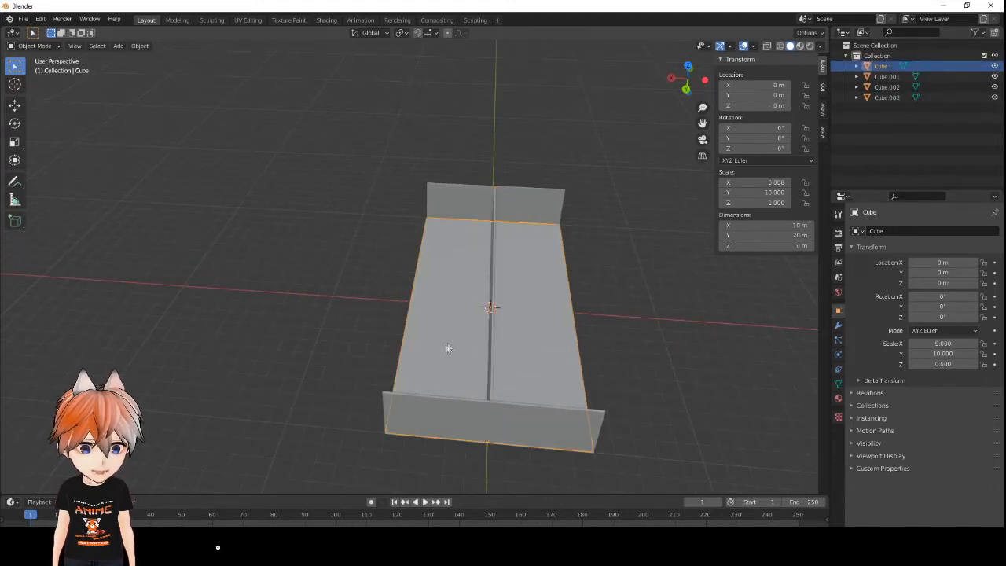
left_click(491, 323)
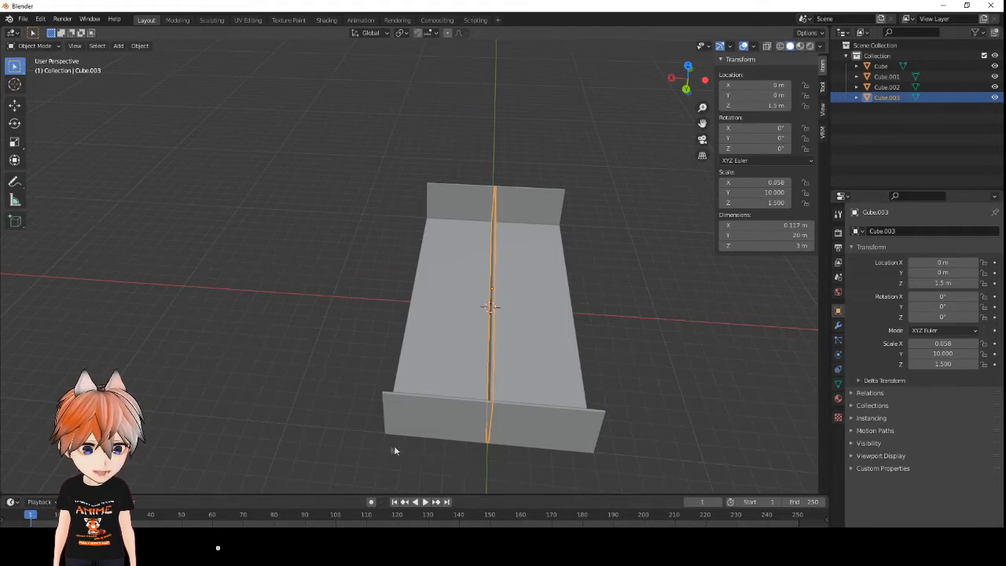
middle_click_drag(416, 454, 466, 457)
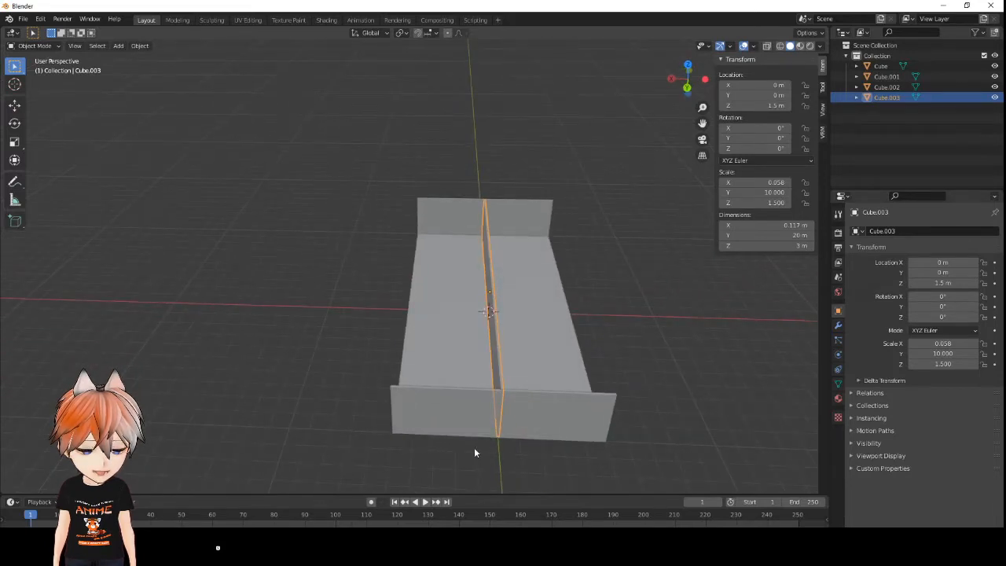
left_click(770, 86)
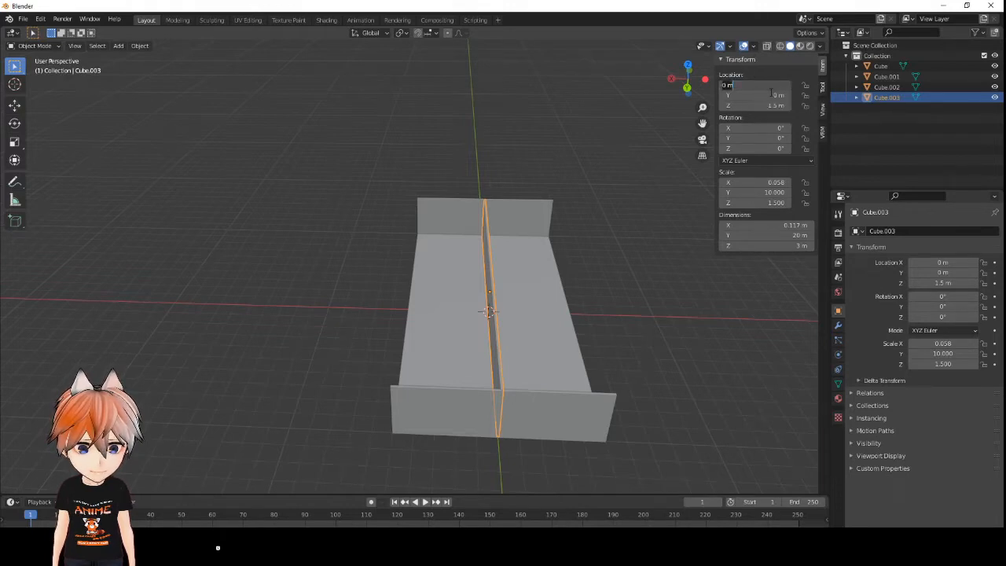
type("5")
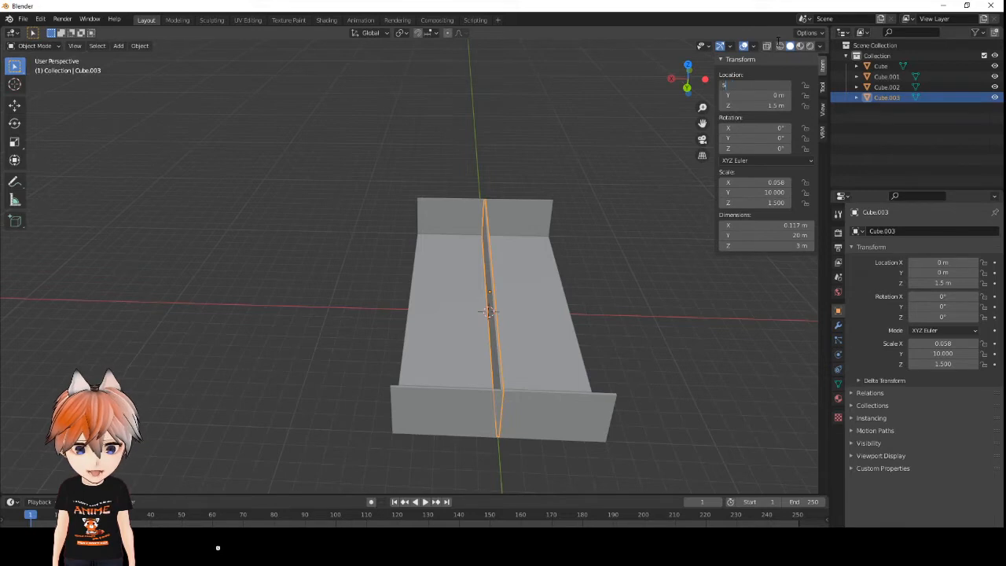
key("Return")
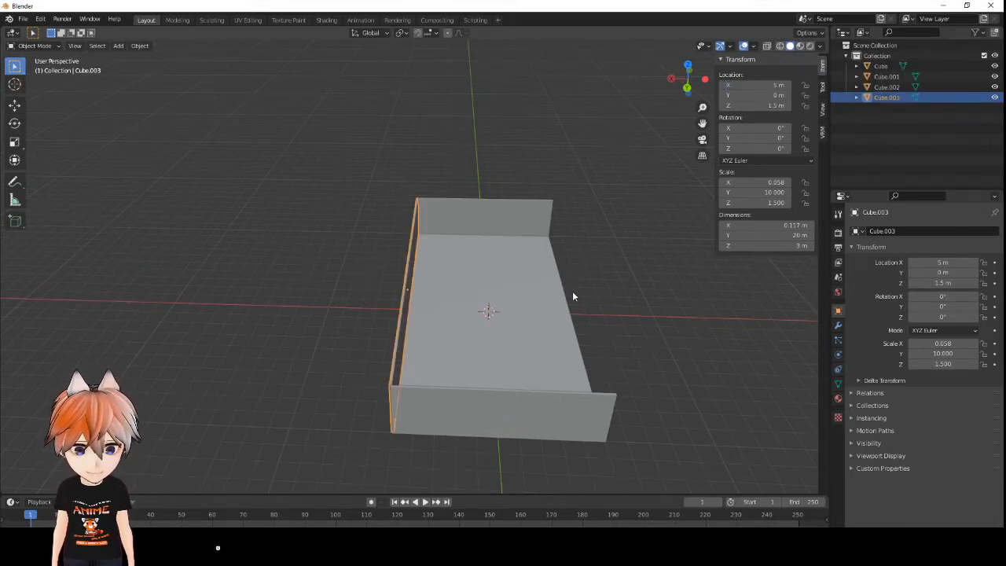
- Duplicate the long wall in place and move the copy to the opposite edge by setting its X location to -5 m
key("shift+d")
right_click(392, 335)
left_click(756, 84)
key("BackSpace")
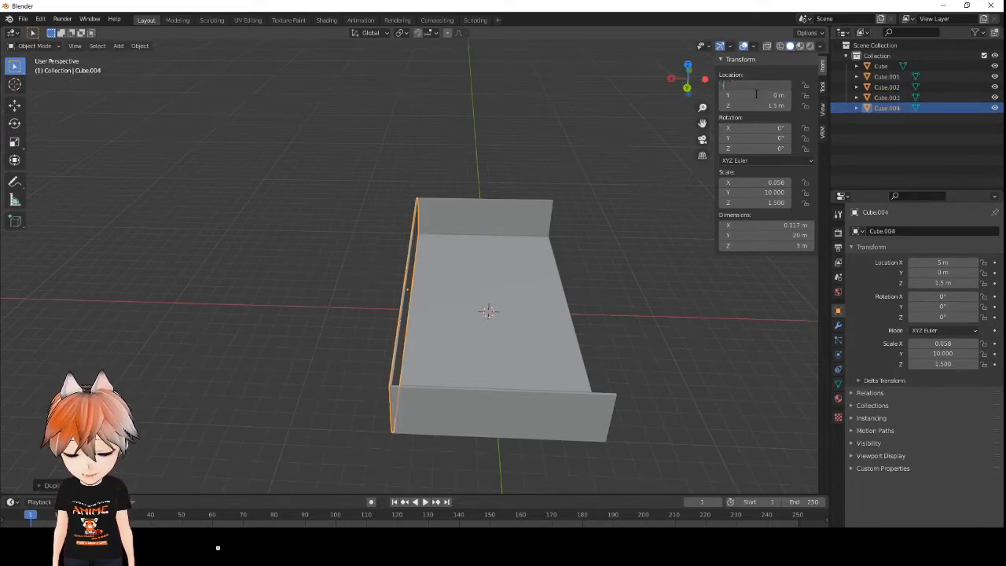
type("-5")
key("Return")
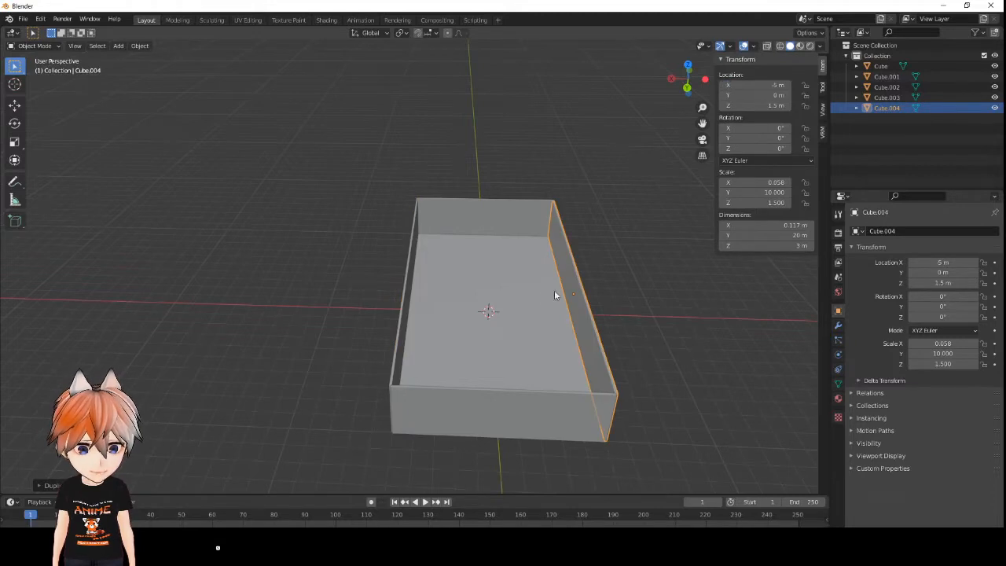
- Duplicate the floor in place and raise the copy as a ceiling by setting its Z location to 3 m
middle_click_drag(551, 277, 516, 328)
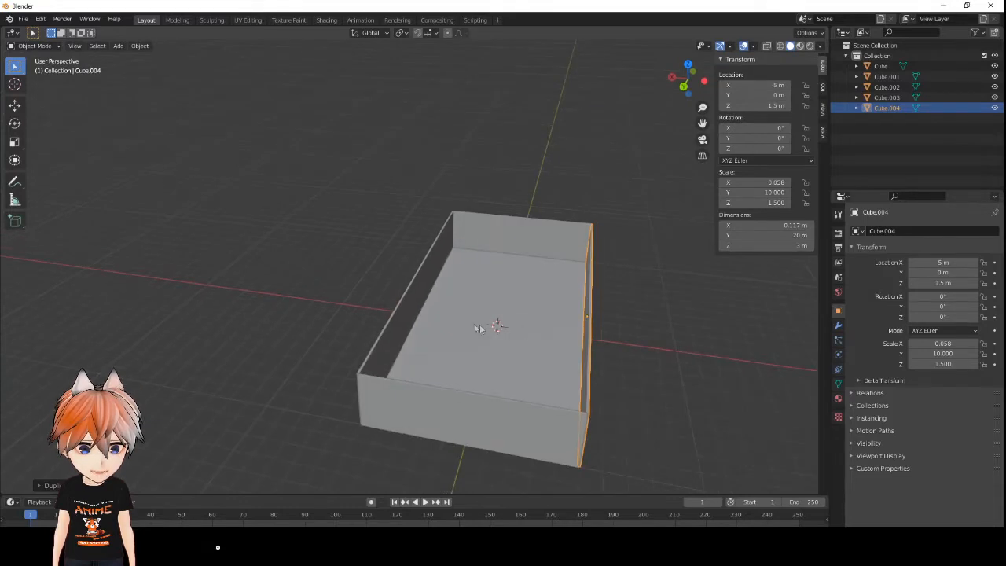
middle_click_drag(472, 337, 258, 338)
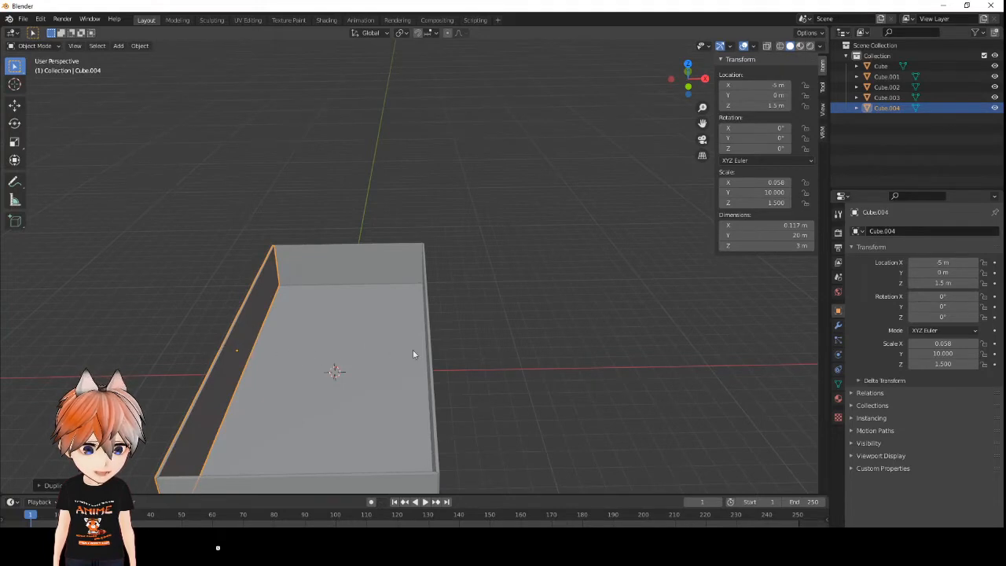
middle_click_drag(280, 355, 599, 340)
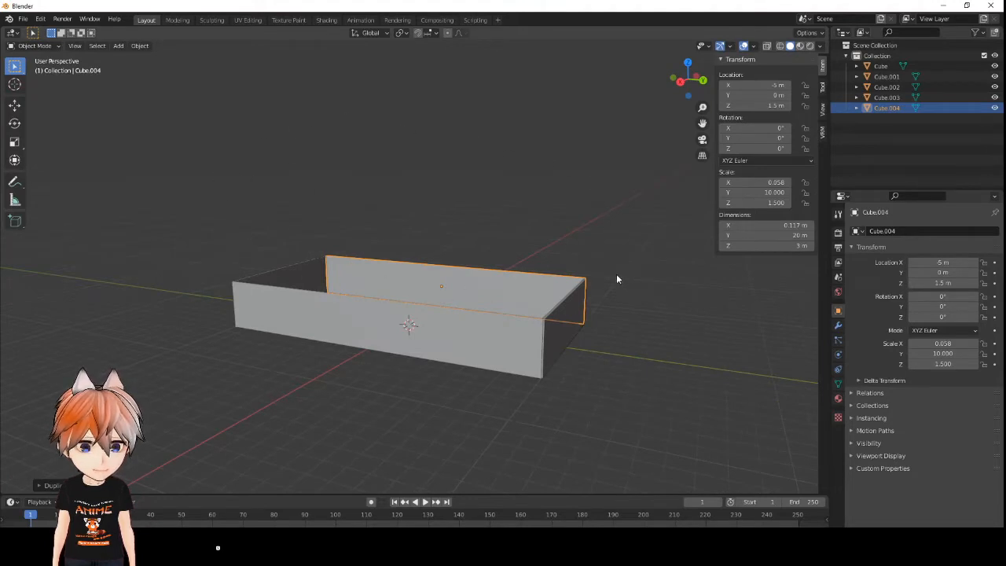
middle_click_drag(518, 210, 294, 268)
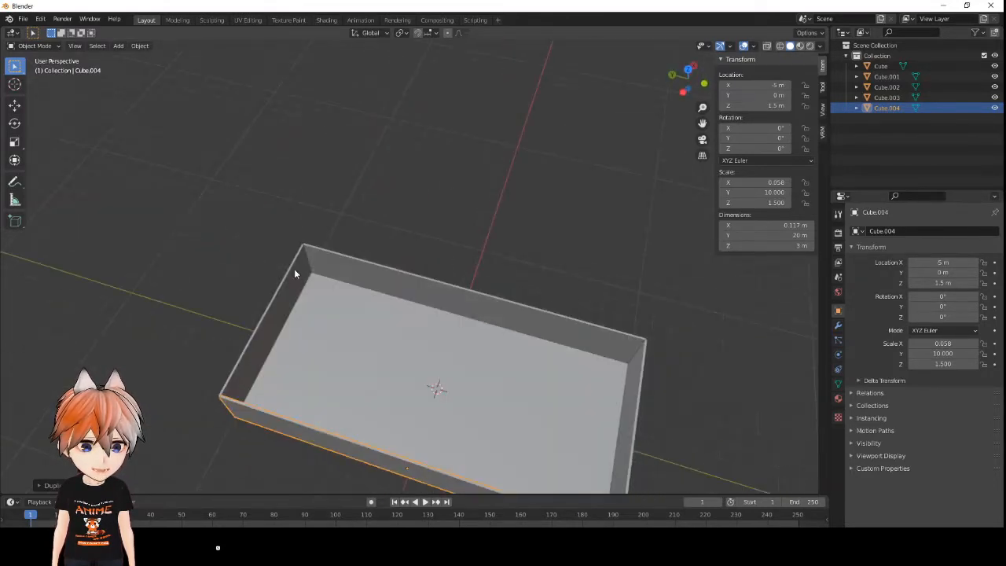
left_click(365, 358)
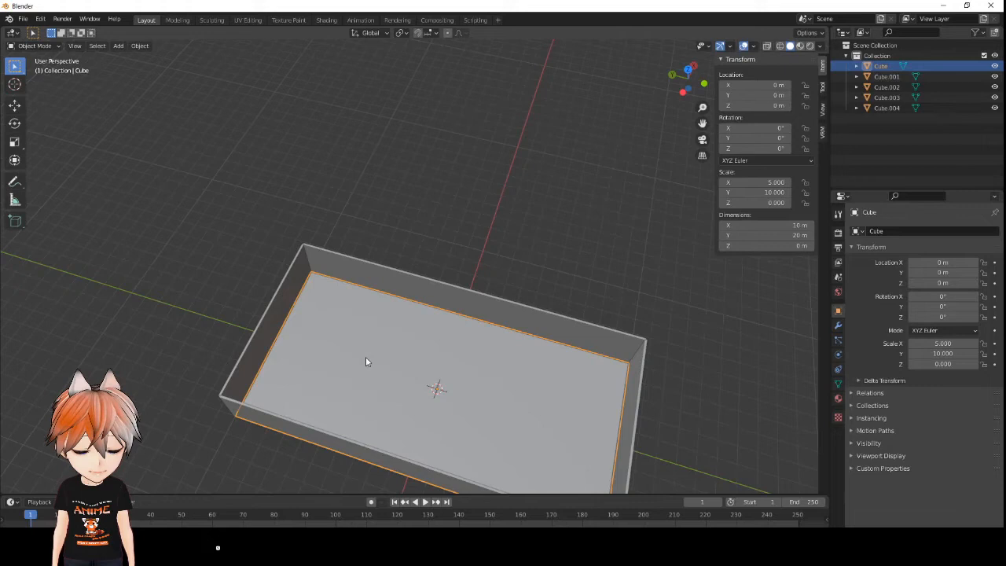
key("shift+d")
right_click(365, 361)
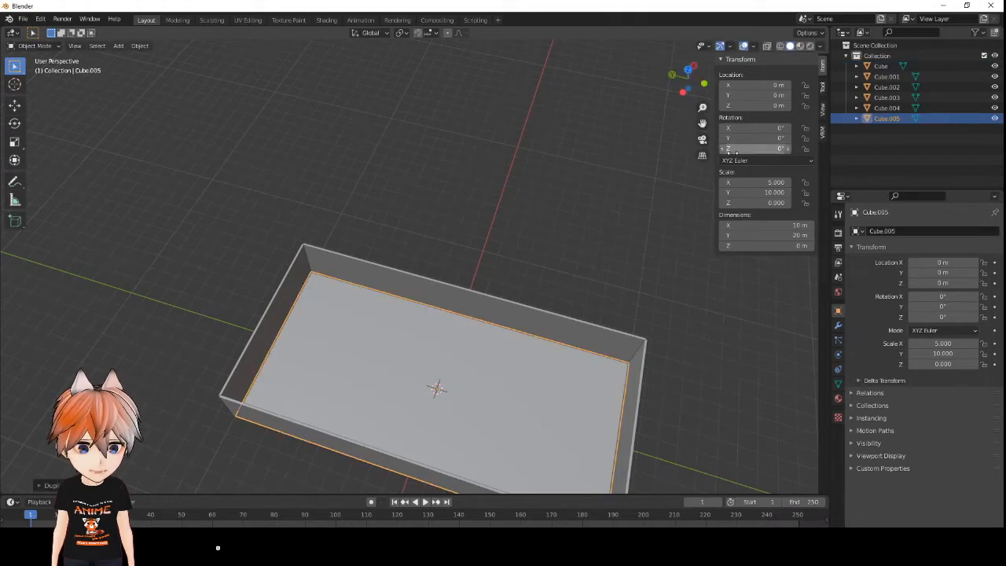
left_click(758, 105)
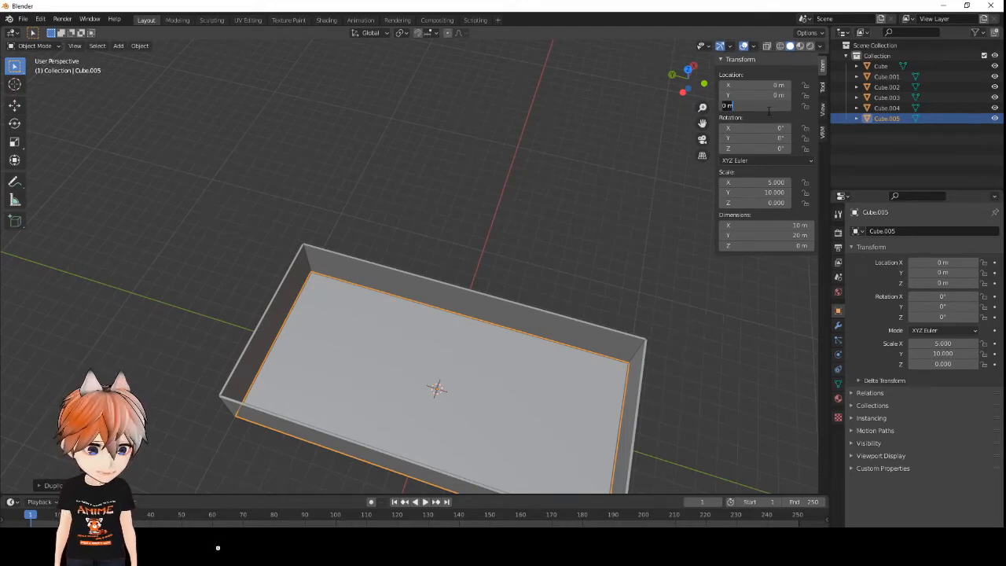
type("3")
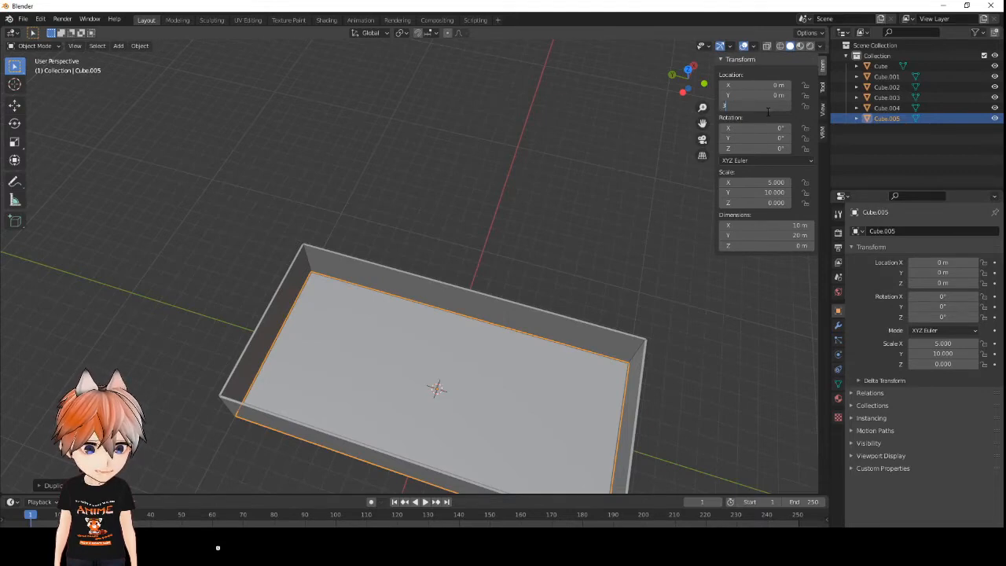
key("Return")
middle_click_drag(460, 251, 260, 195)
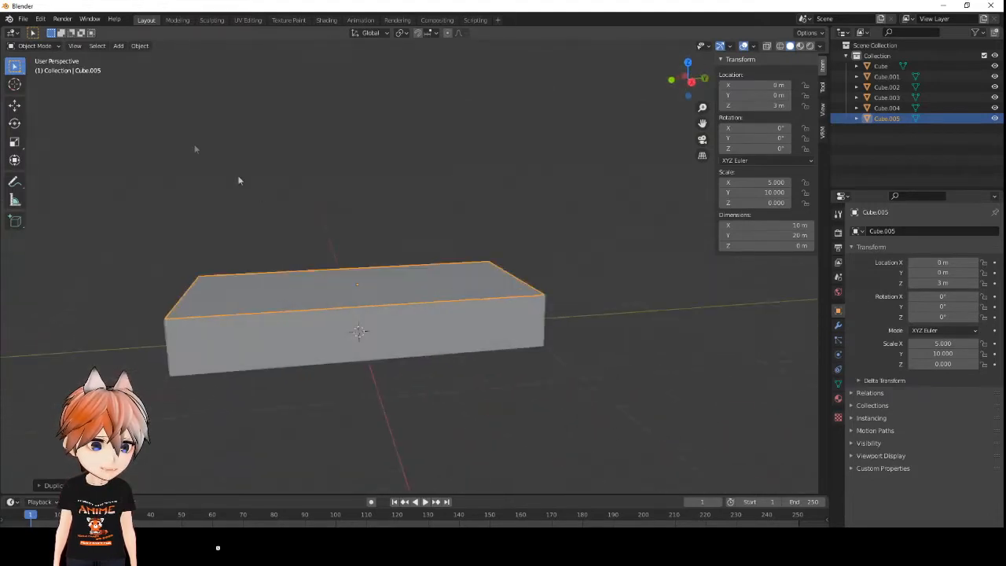
- Save the scene as Test World.blend in The Panda Den Model folder
left_click(23, 18)
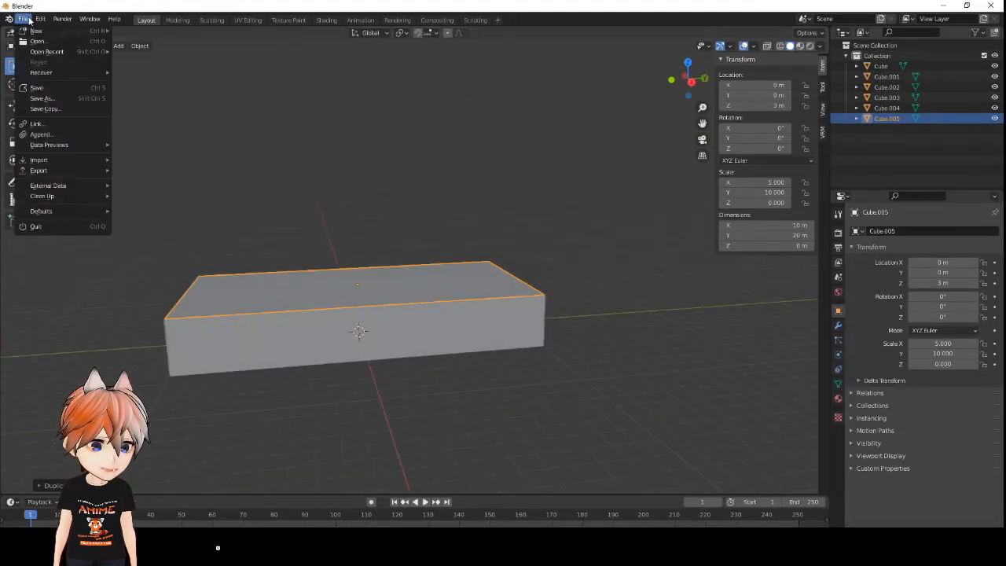
left_click(33, 97)
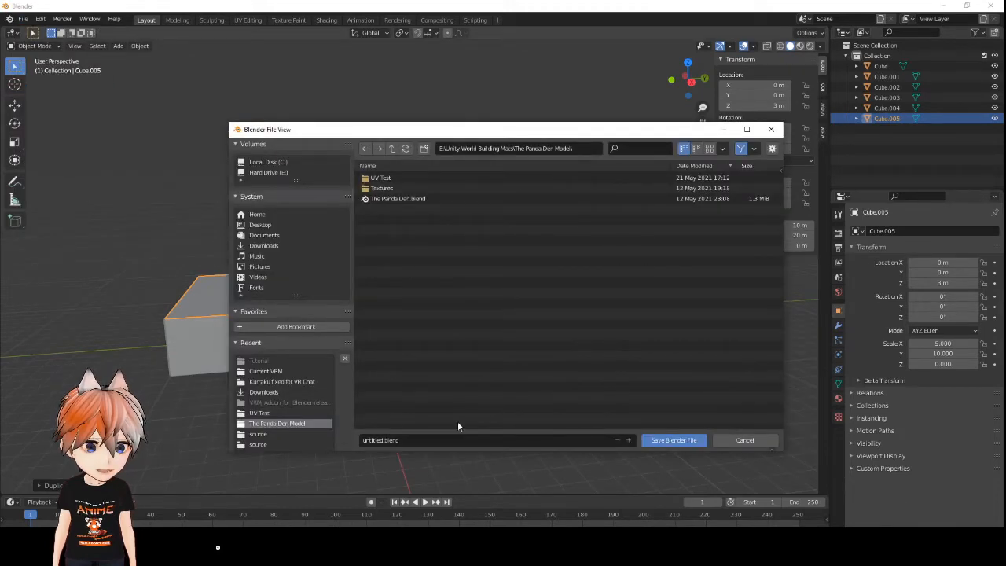
left_click(447, 440)
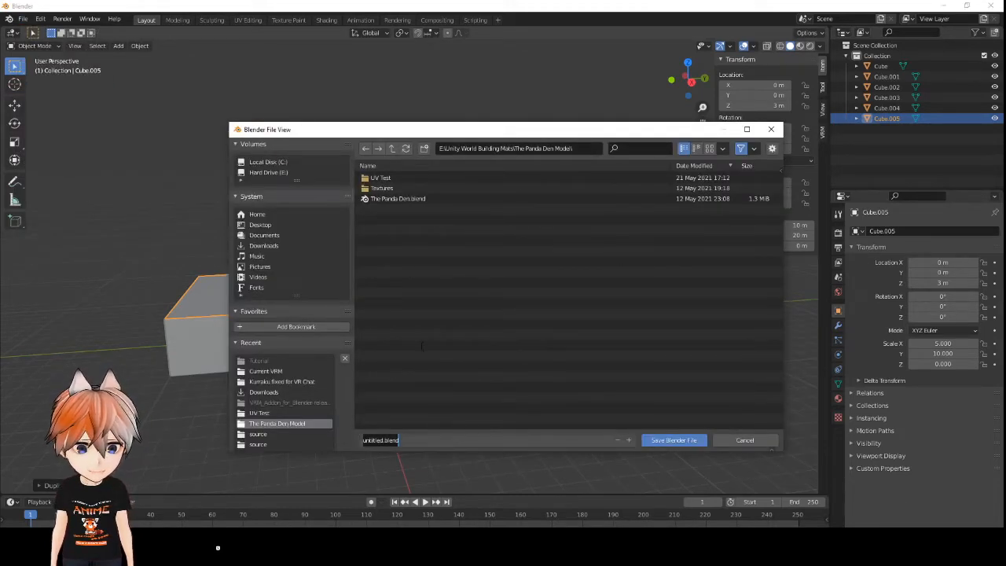
type("Test World")
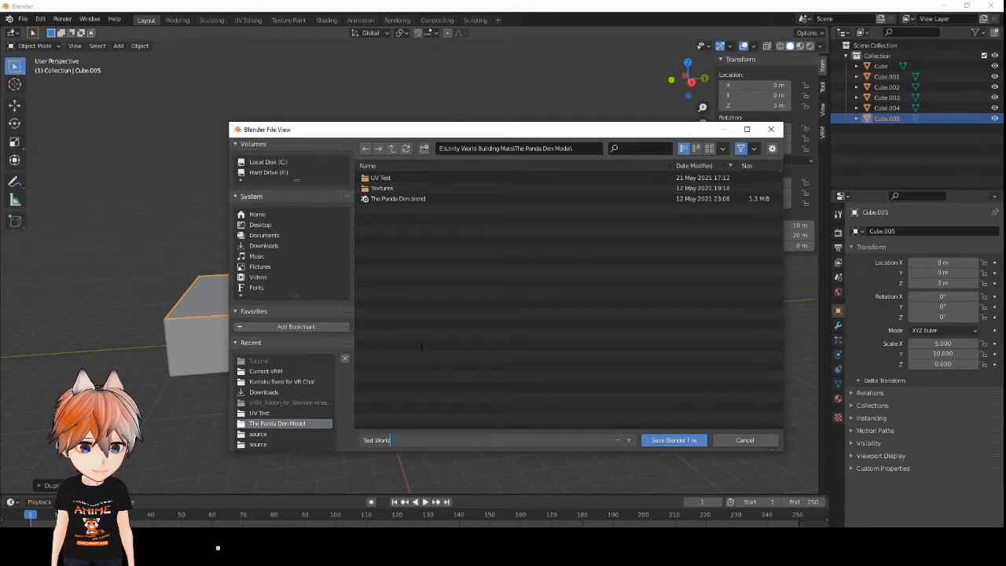
left_click(665, 441)
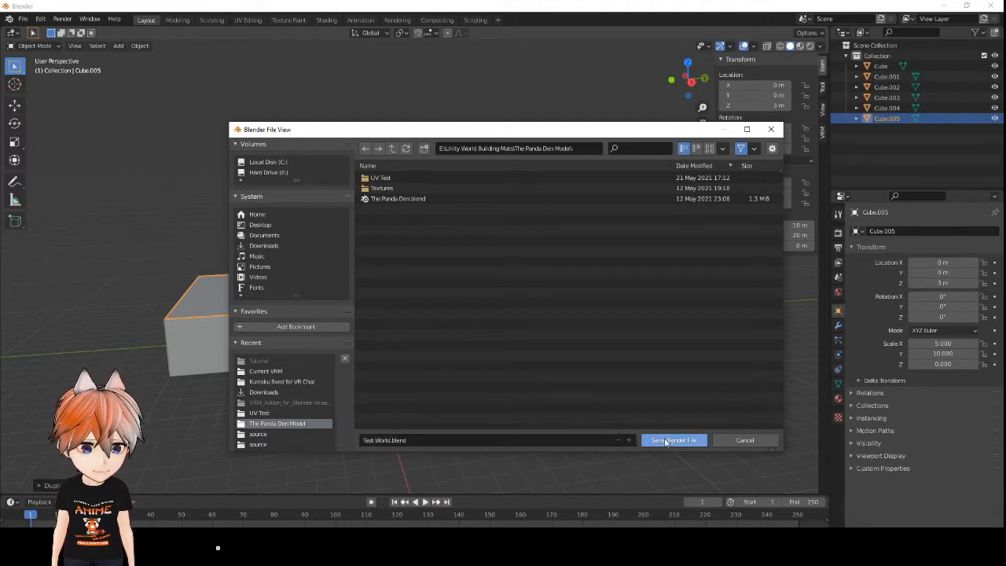
left_click(664, 440)
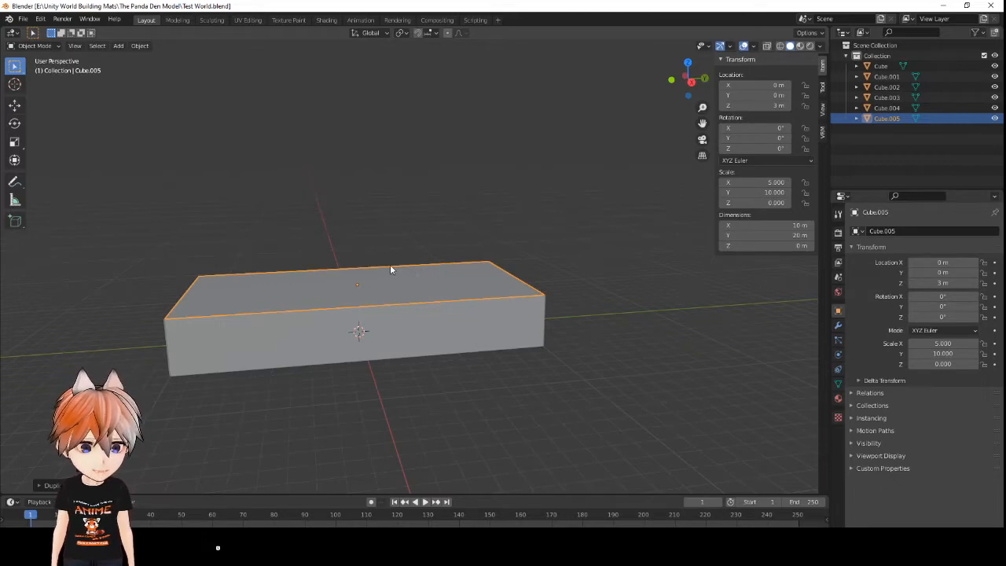
- Switch to the ambientCG website in the browser and browse the full list of assets sorted by popularity
middle_click_drag(390, 272, 351, 304)
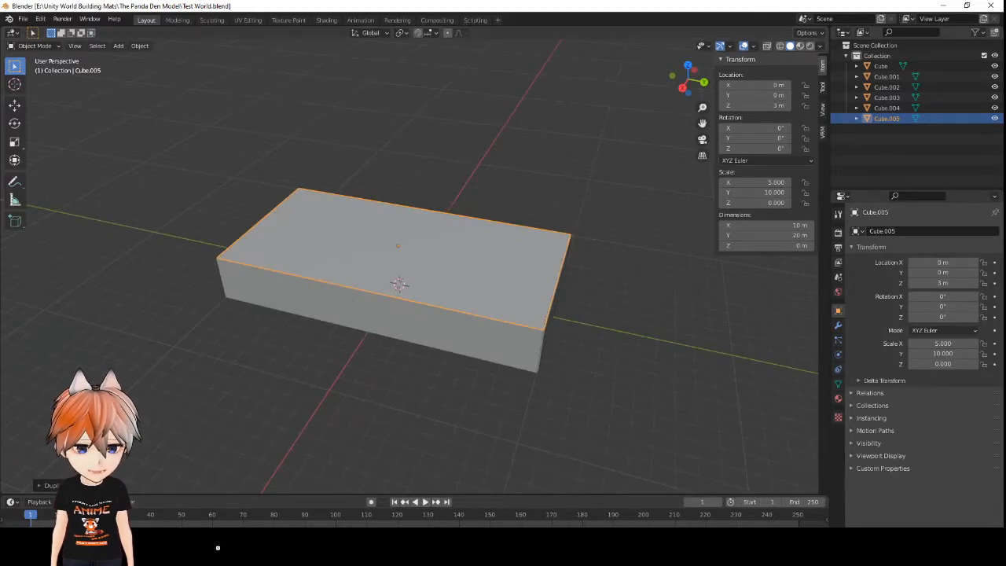
key("alt+Tab")
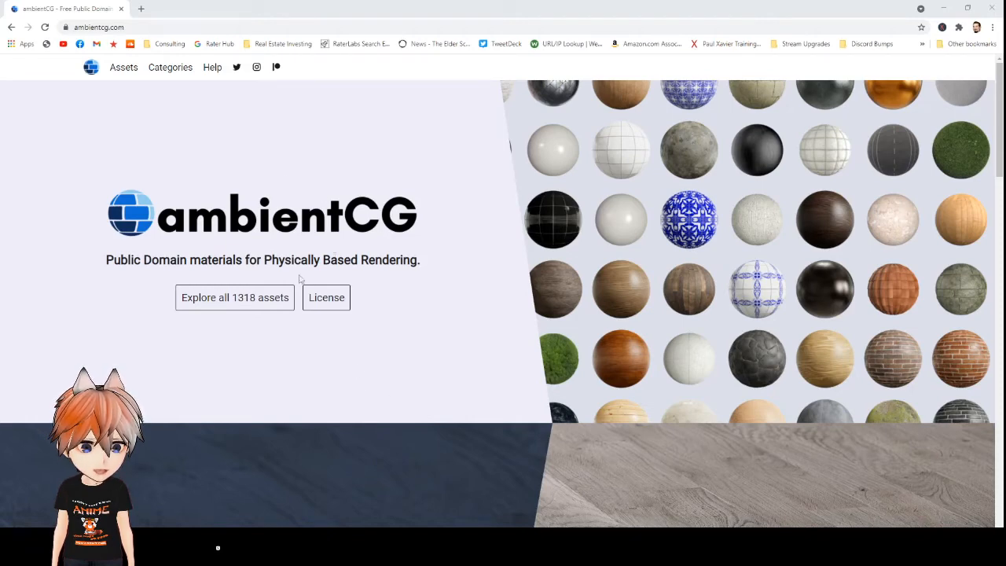
left_click(234, 308)
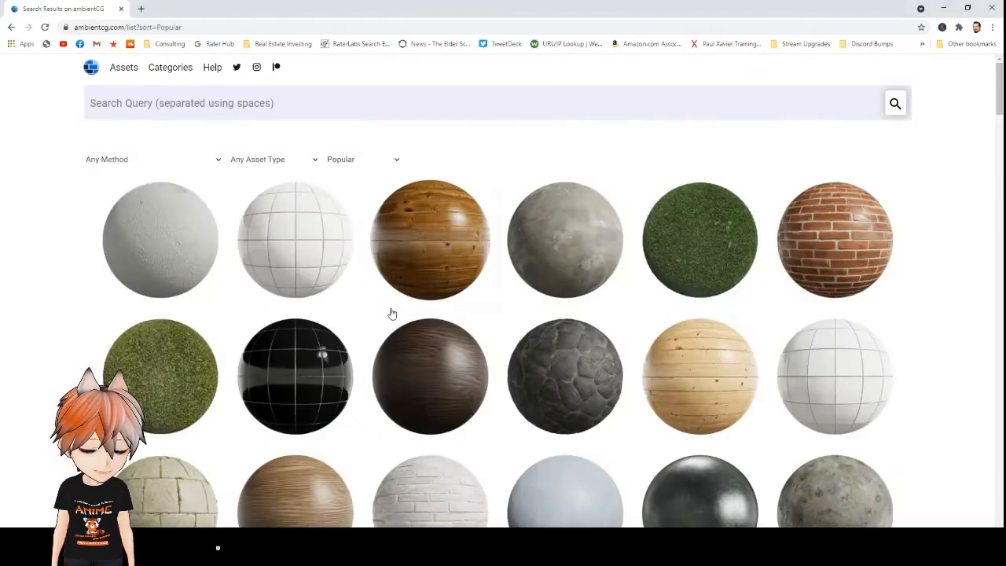
scroll(505, 320, "down", 3)
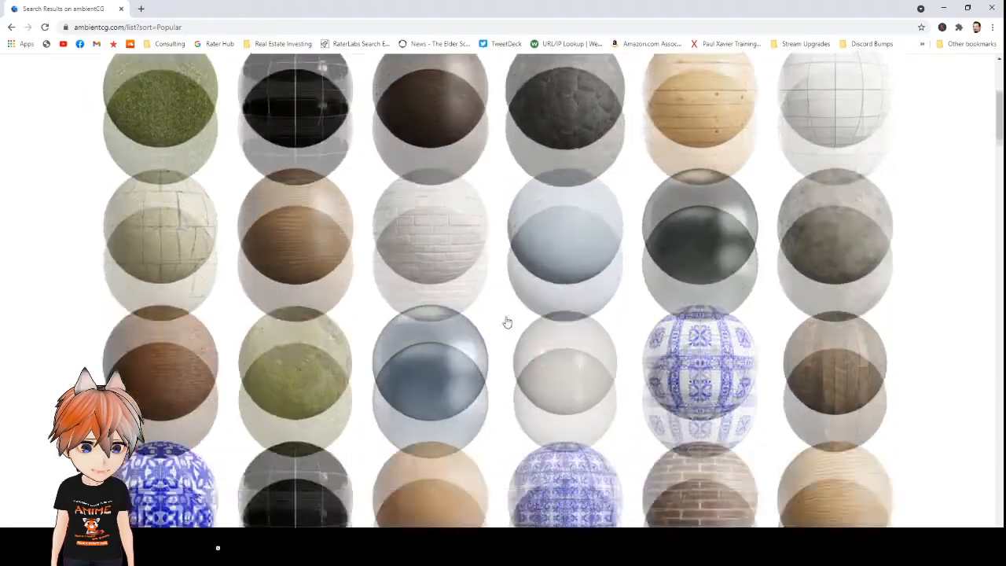
scroll(507, 322, "up", 3)
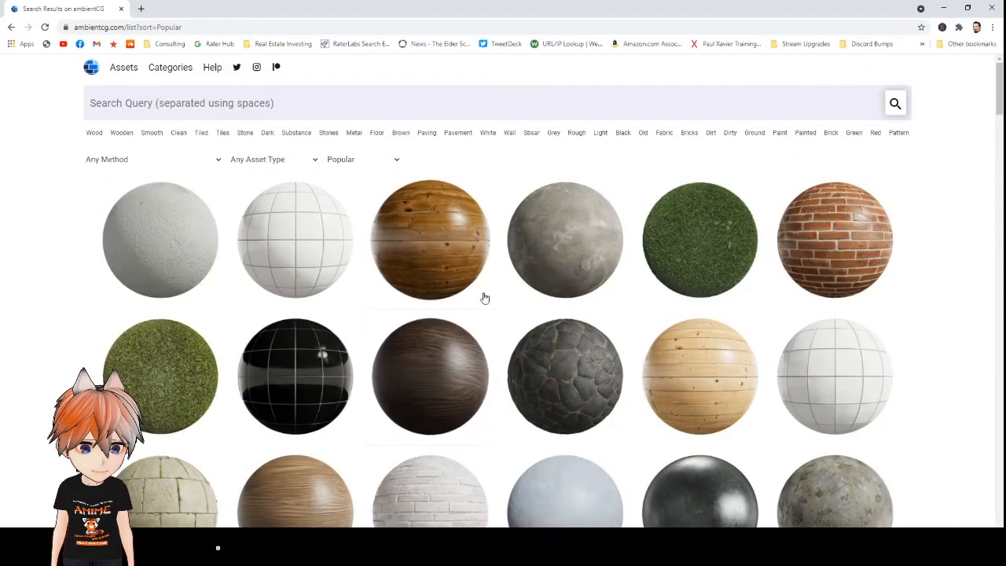
scroll(480, 296, "down", 2)
scroll(483, 297, "up", 2)
- Open the Wood Floor 043 material and download its 1K-JPG texture set
left_click(436, 228)
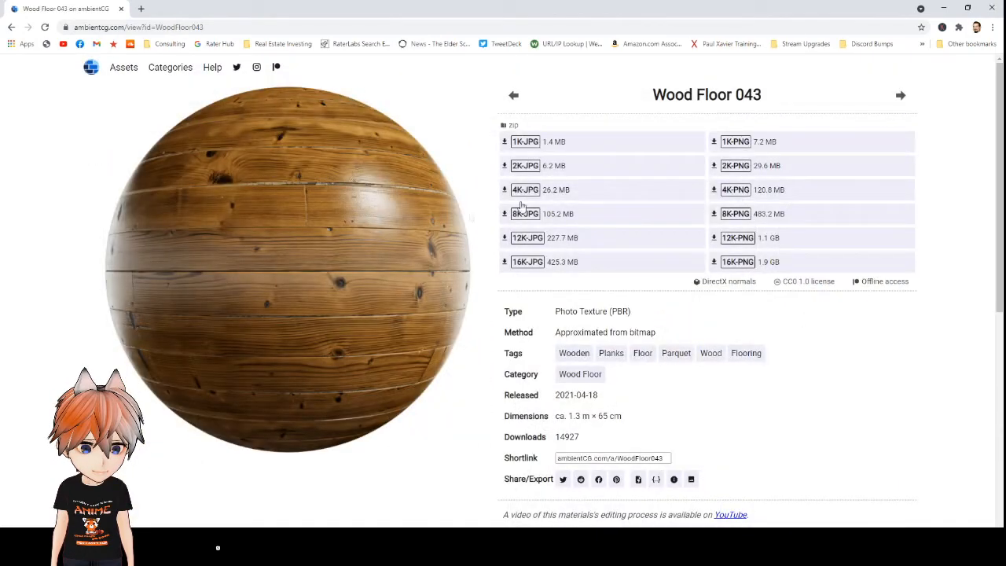
mouse_move(575, 142)
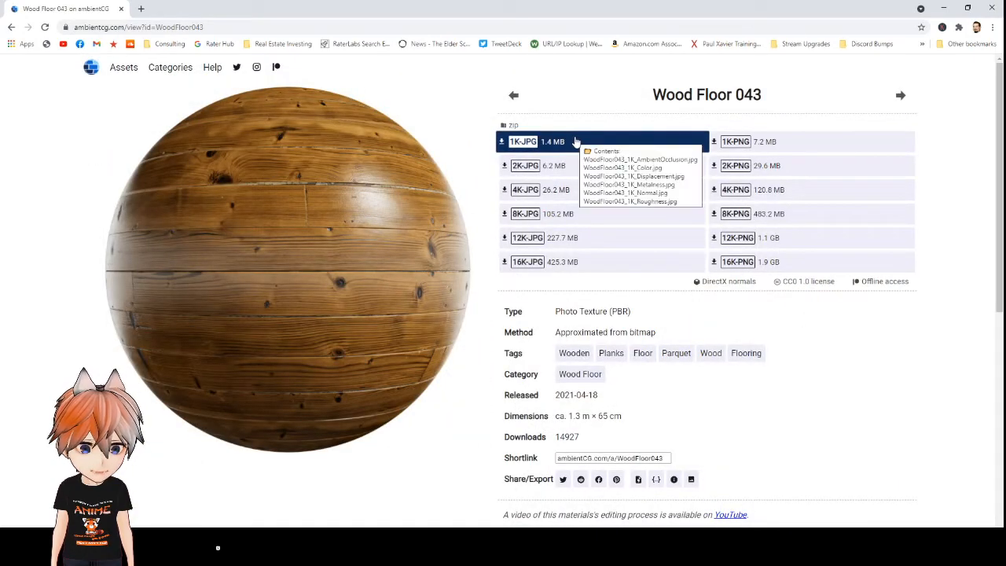
left_click(575, 141)
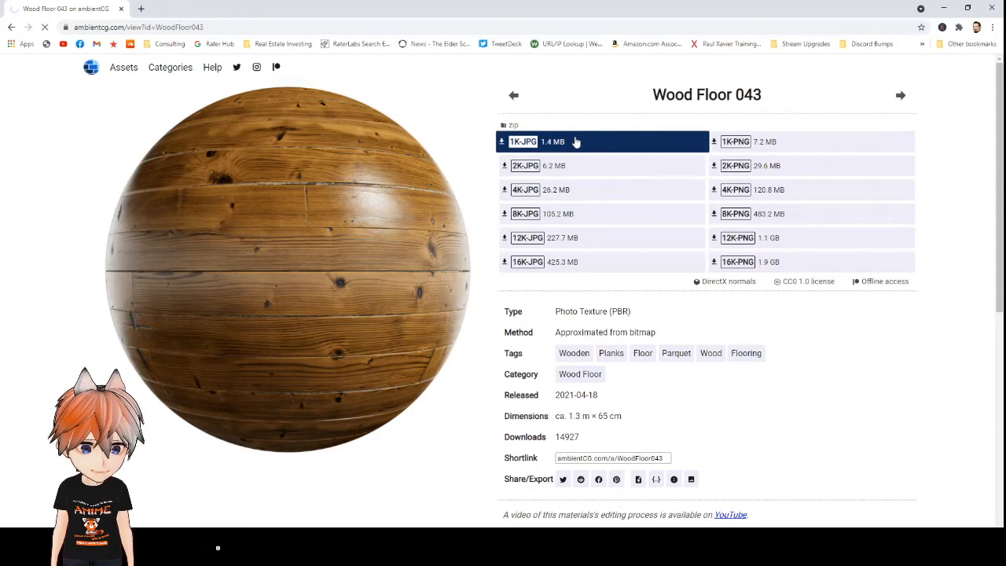
- Return to the asset list, open the black Tiles 106 material and download its 1K-PNG texture set
left_click(14, 27)
scroll(409, 265, "down", 3)
scroll(409, 265, "down", 2)
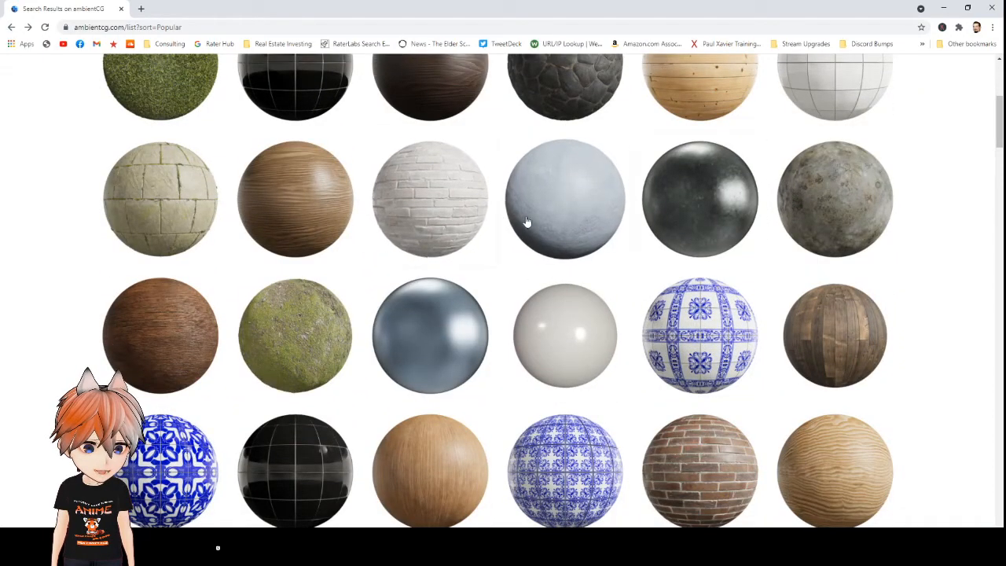
scroll(449, 306, "down", 2)
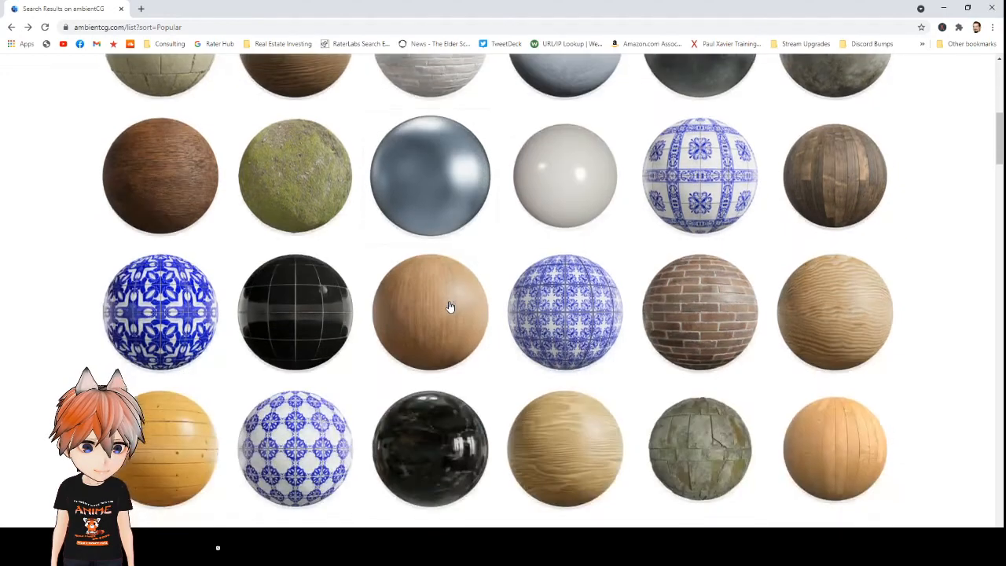
left_click(320, 269)
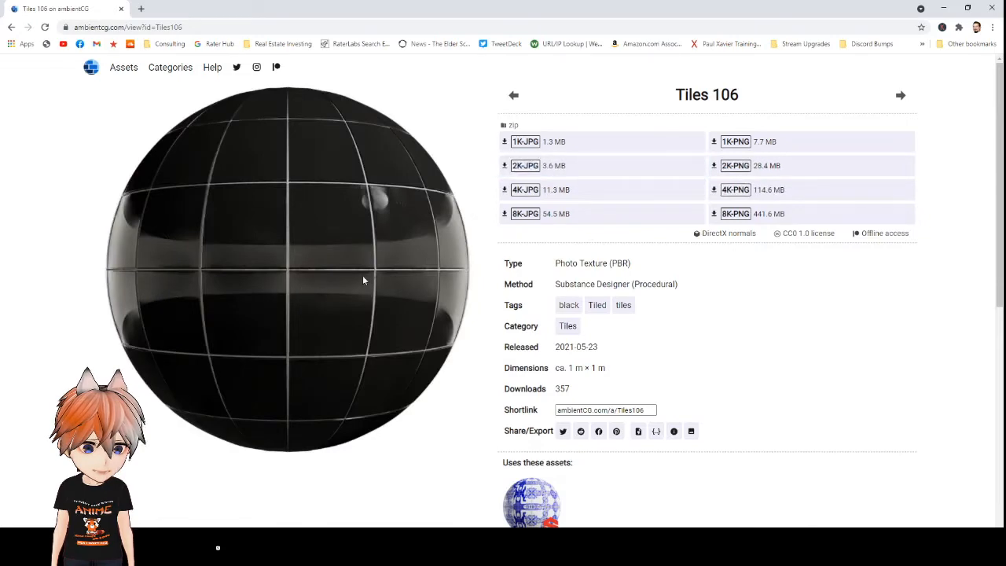
left_click(768, 142)
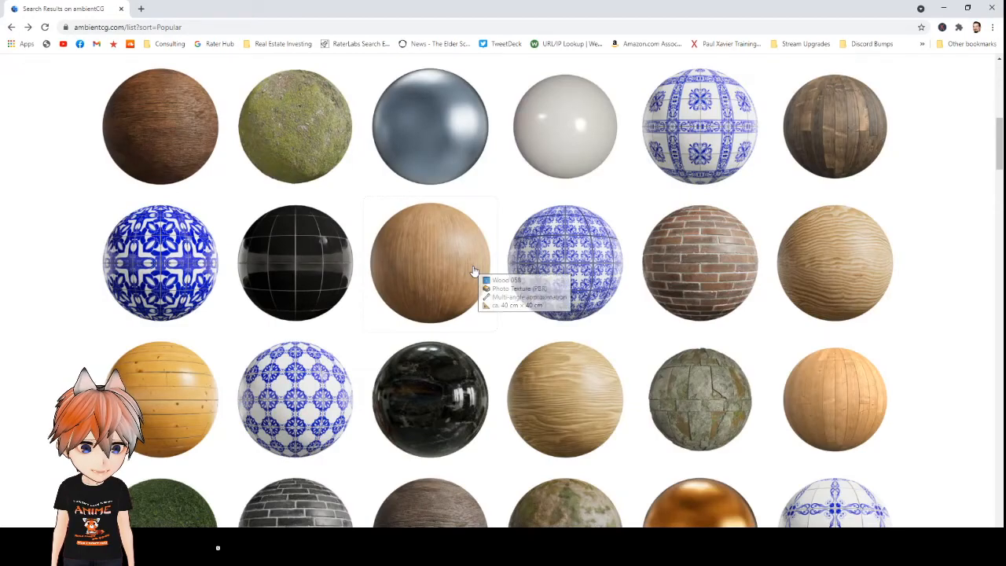
- Open the brown Bricks 054 material from the asset list and download its 1K-PNG texture set
scroll(473, 271, "down", 3)
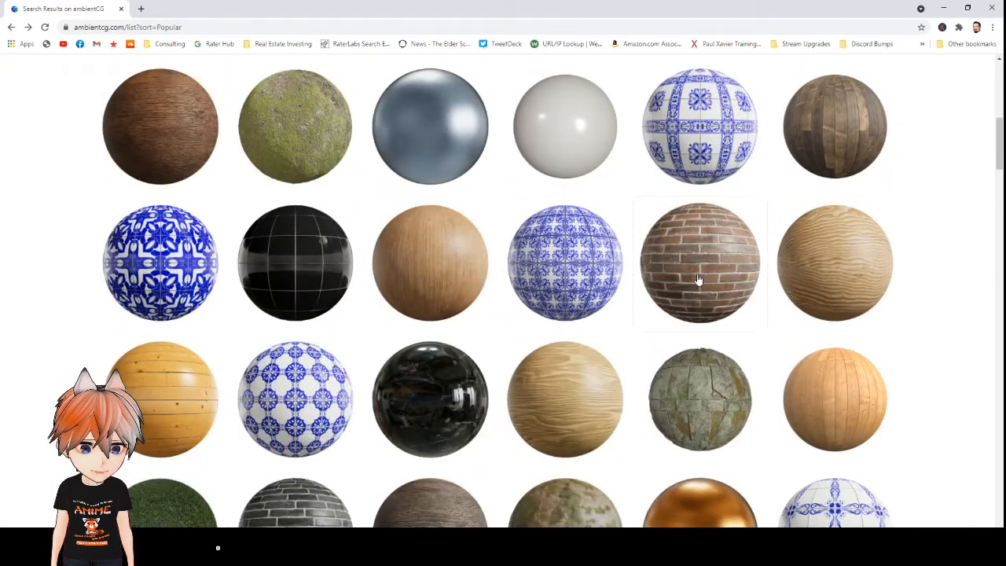
mouse_move(697, 279)
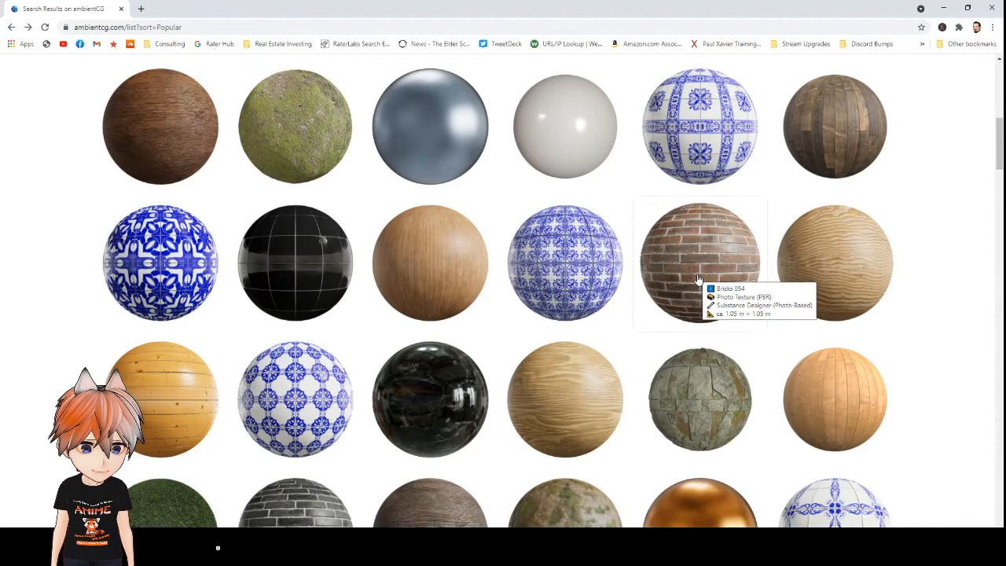
left_click(696, 280)
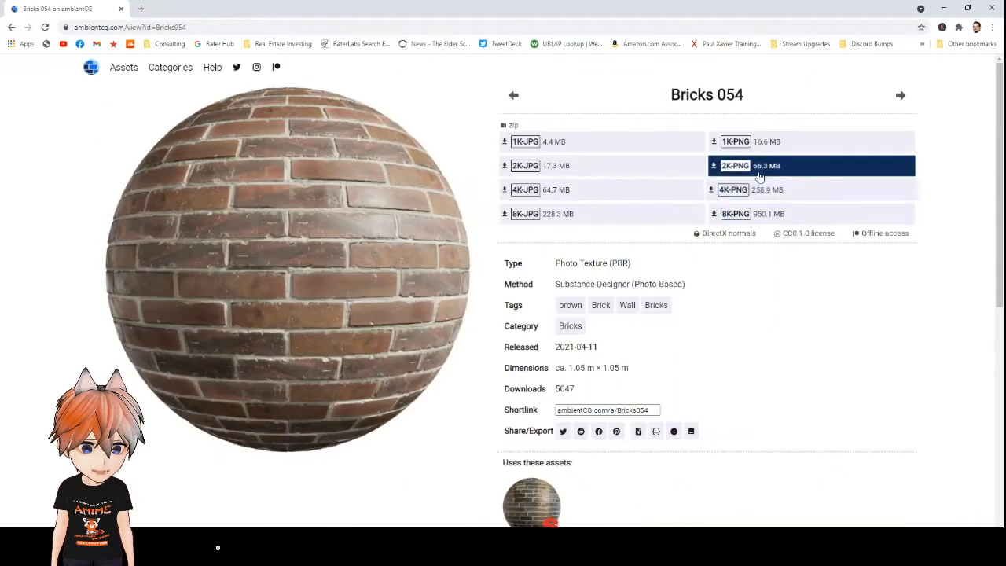
mouse_move(778, 146)
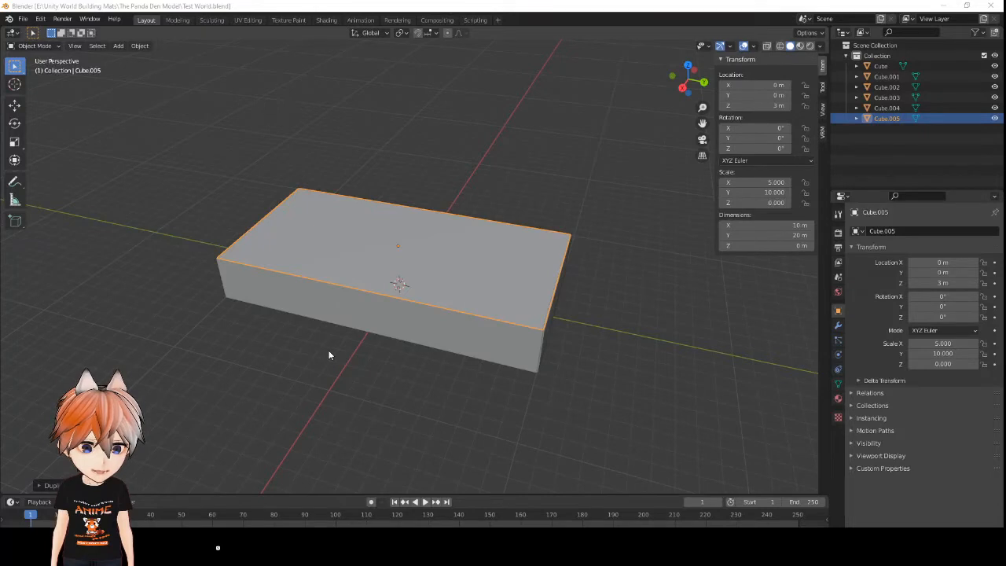
- Switch back to Blender, open the Shading workspace and rename the ceiling's material to Roof
mouse_move(330, 353)
middle_mouse_down()
mouse_move(467, 324)
mouse_move(625, 334)
mouse_move(460, 367)
mouse_move(344, 351)
middle_mouse_up()
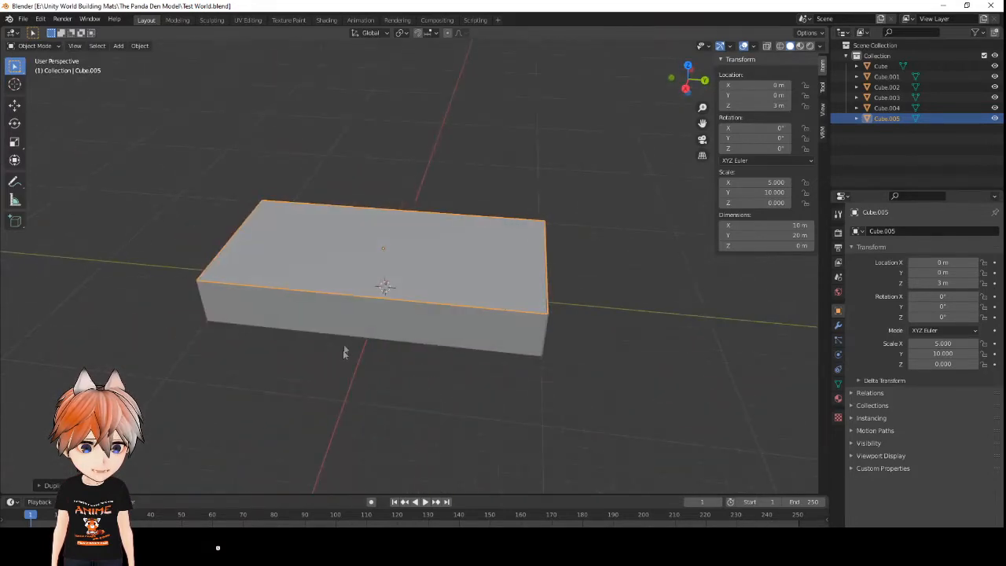
left_click(326, 20)
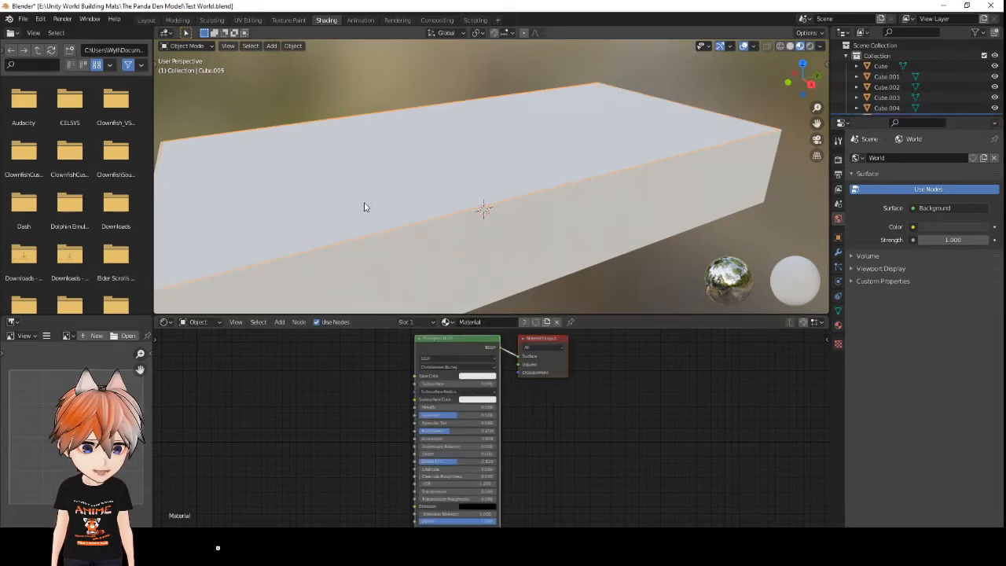
mouse_move(456, 291)
middle_mouse_down()
mouse_move(406, 290)
mouse_move(439, 292)
middle_mouse_up()
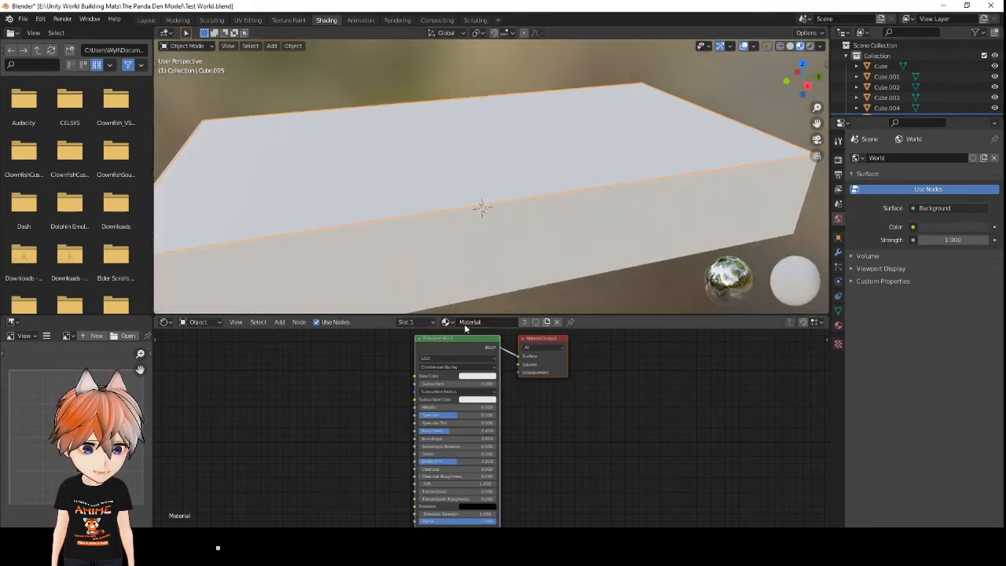
left_click(486, 322)
type("Roof")
key("Return")
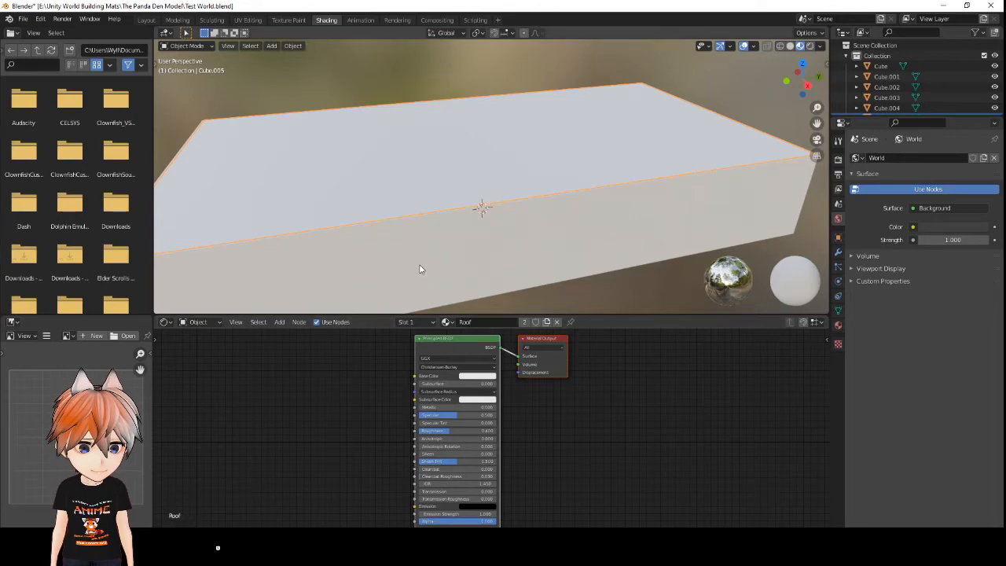
- Add an Image Texture node to the Roof material and place it beside the Principled BSDF node
scroll(449, 405, "down", 1)
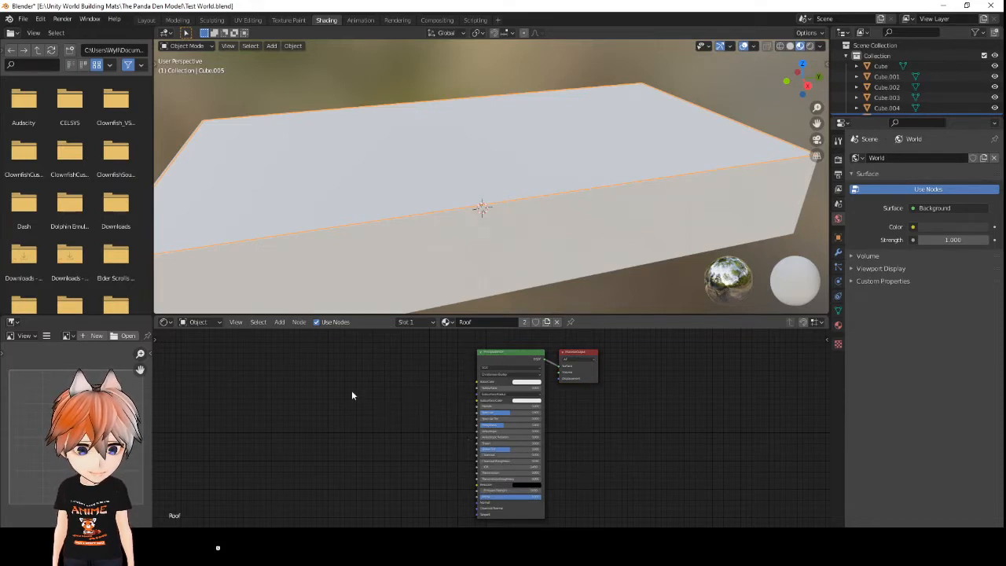
key("shift+a")
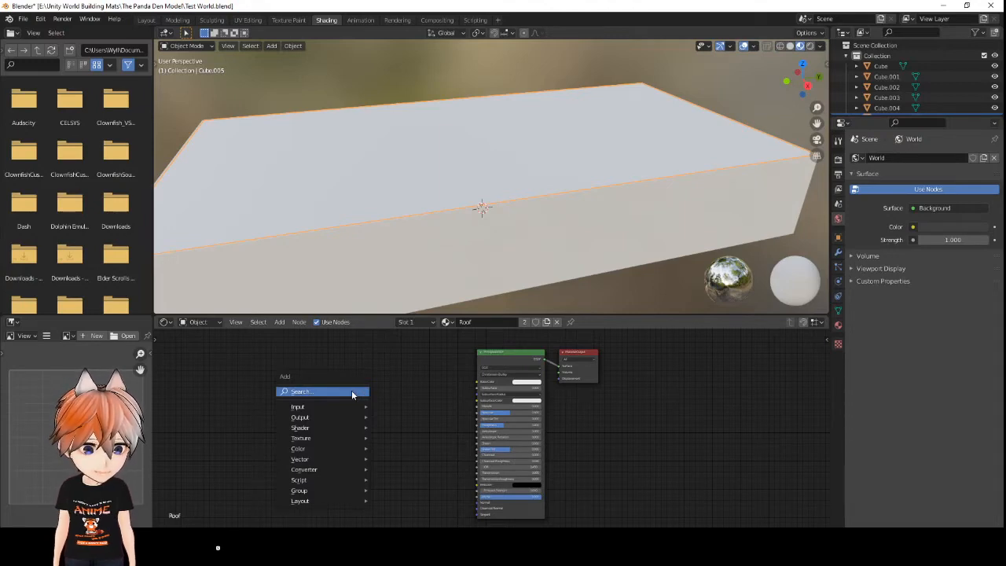
mouse_move(357, 437)
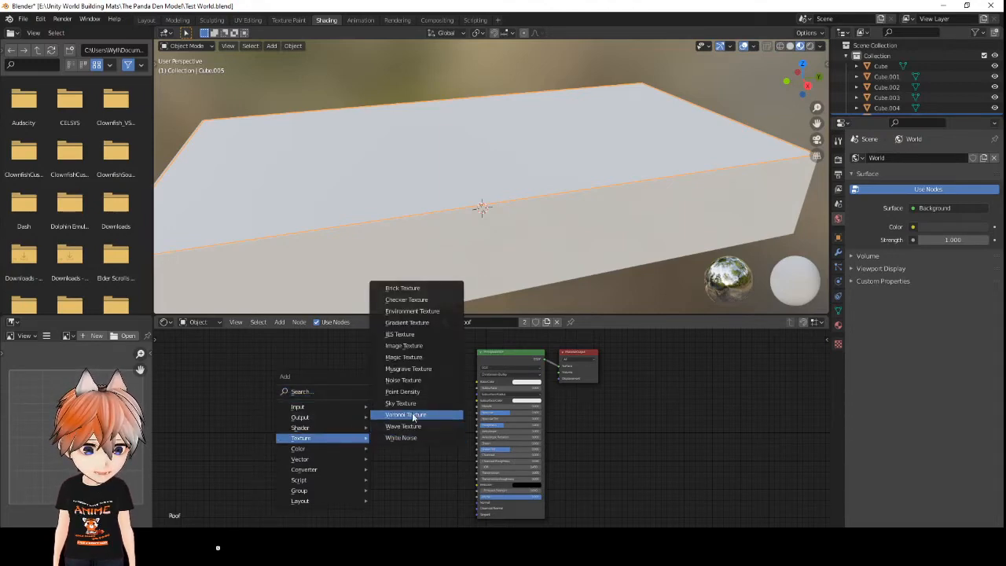
left_click(417, 345)
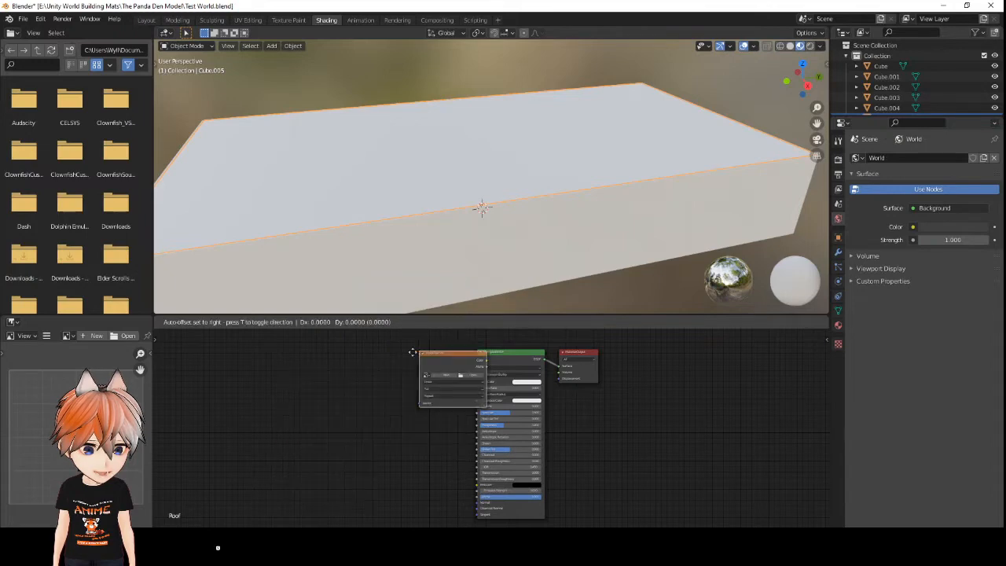
left_click(364, 347)
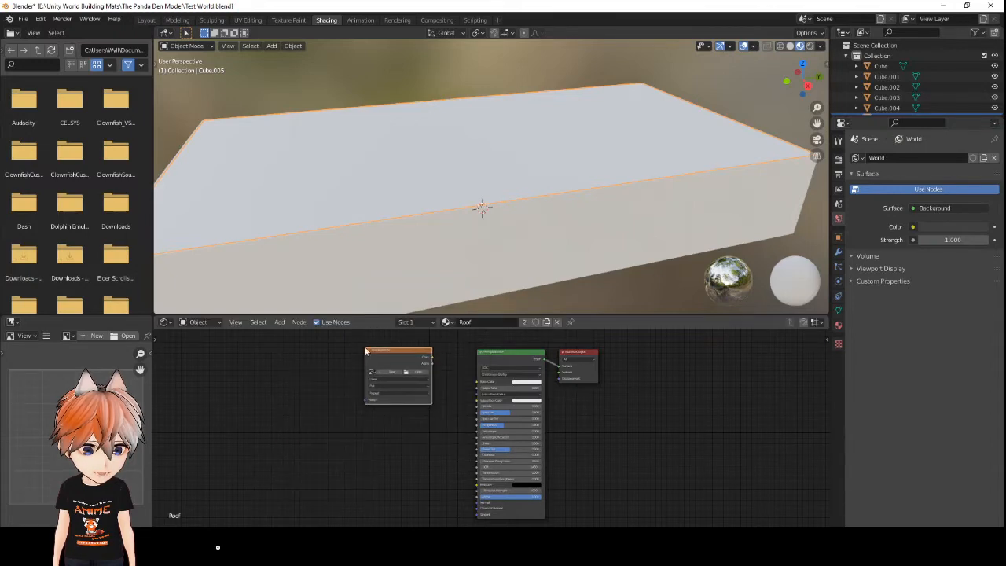
- Load the color image from Downloads' Tiles106_1K-PNG folder into the Image Texture node and link its Color output to the Principled BSDF's Base Color
left_click(419, 375)
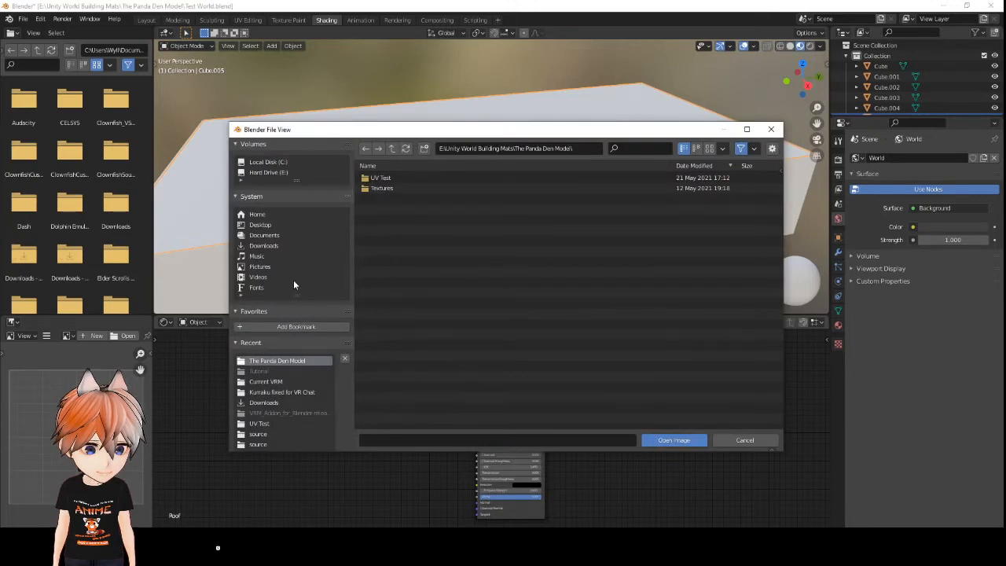
left_click(284, 247)
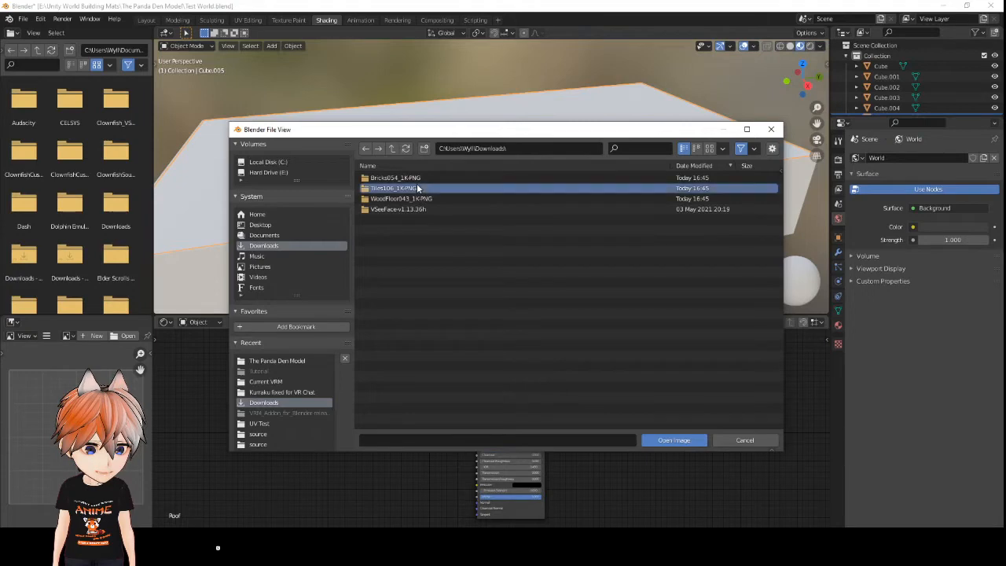
double_click(417, 188)
left_click(433, 189)
left_click(652, 438)
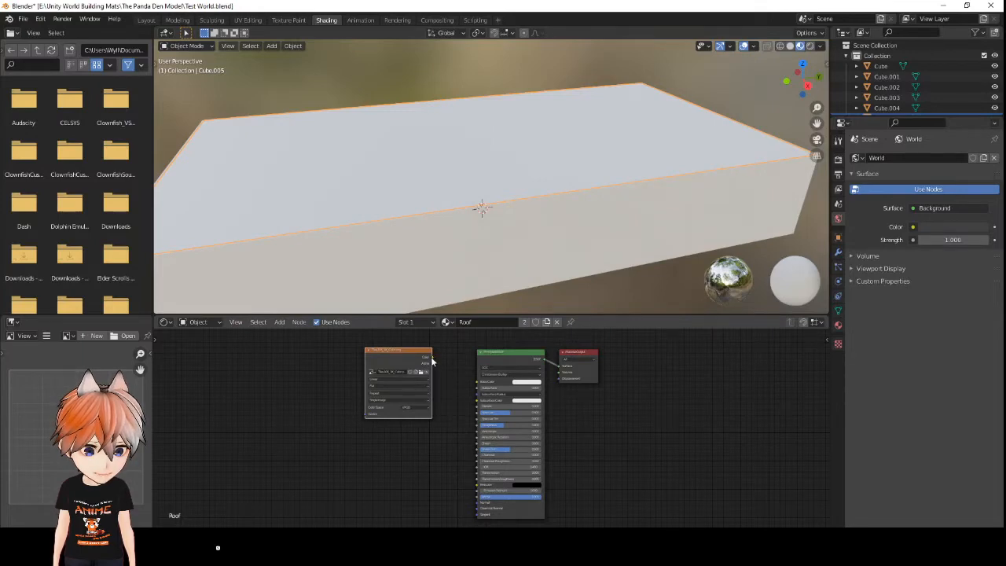
left_click_drag(433, 361, 478, 386)
scroll(580, 455, "up", 4)
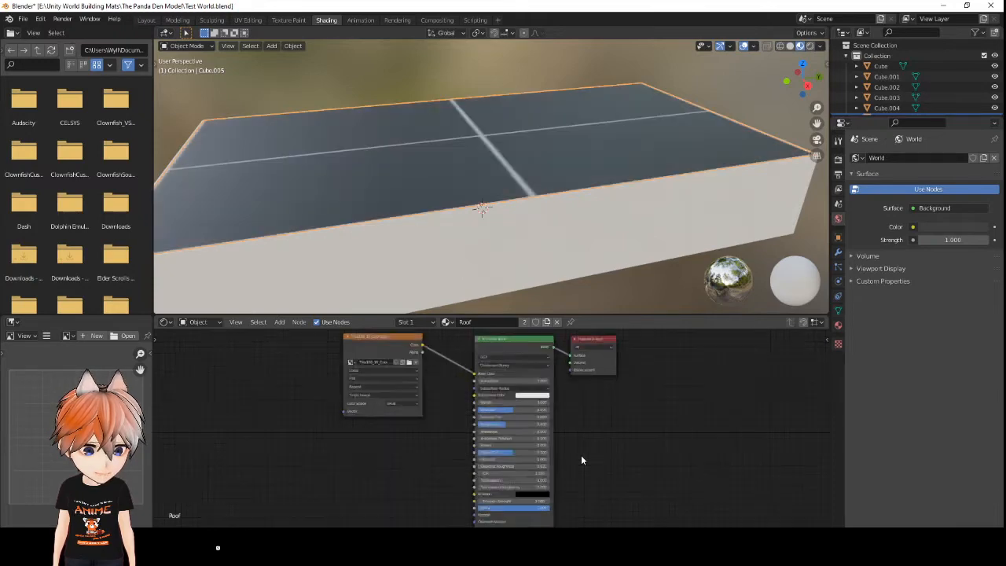
- Duplicate the color Image Texture node in the Roof material and place the copy directly beneath the original
middle_click_drag(403, 411, 414, 498)
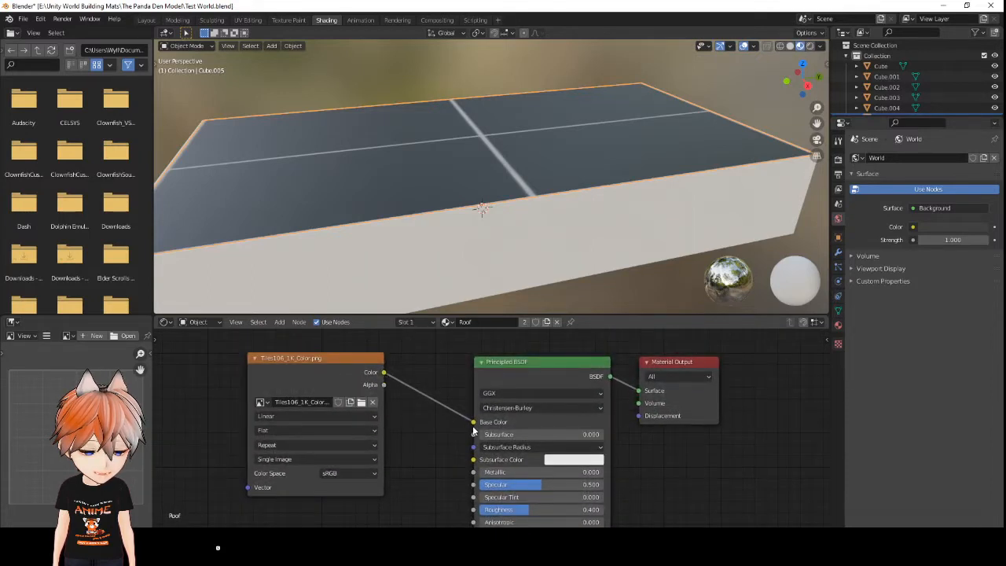
scroll(445, 459, "down", 6)
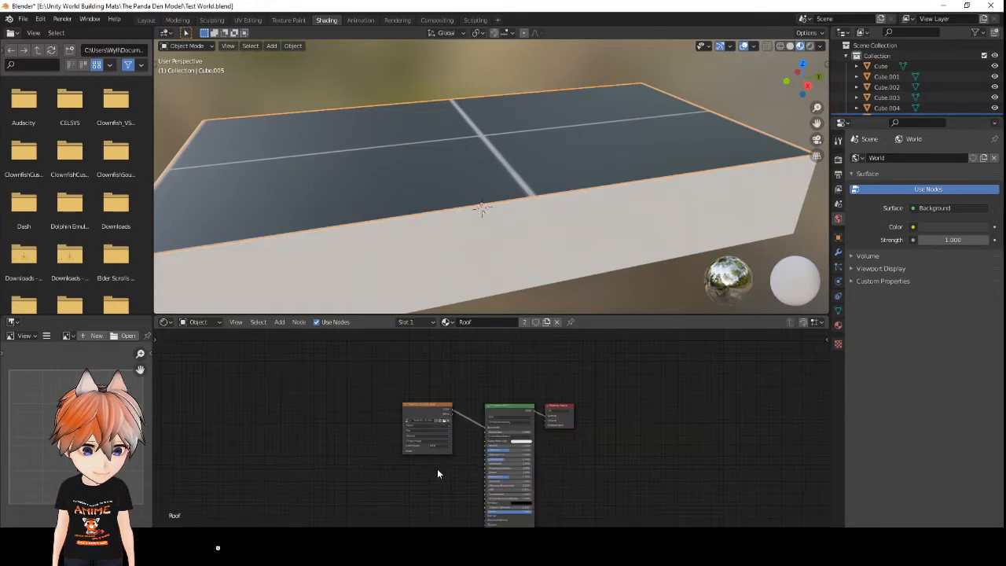
scroll(439, 473, "up", 3)
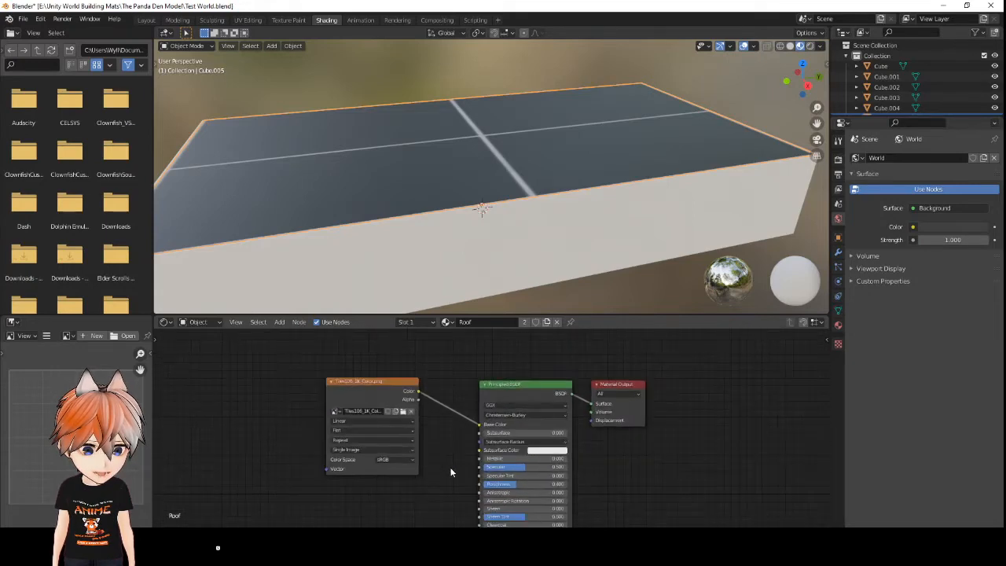
scroll(451, 472, "down", 1)
middle_click_drag(460, 488, 464, 438)
scroll(464, 438, "up", 1)
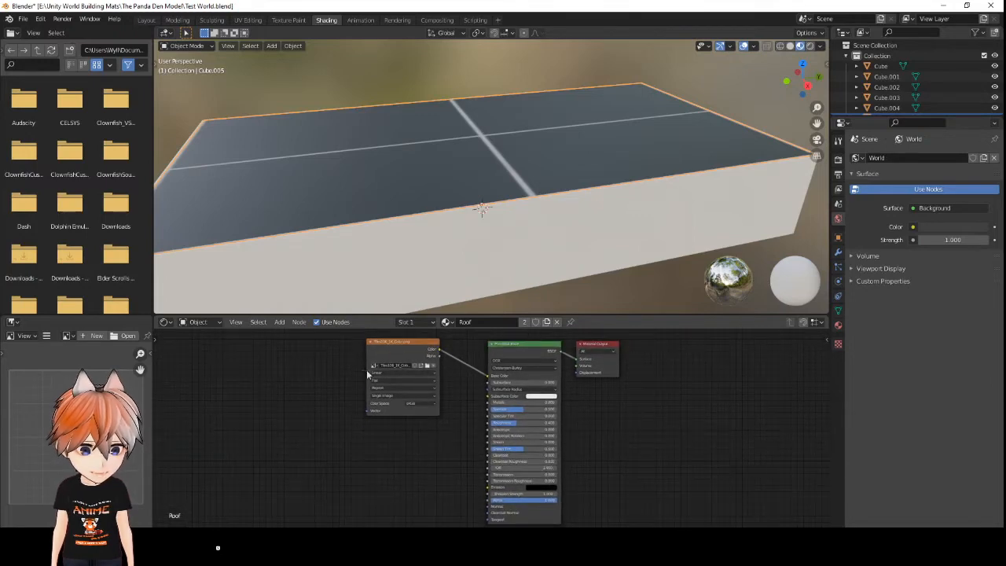
left_click(383, 361)
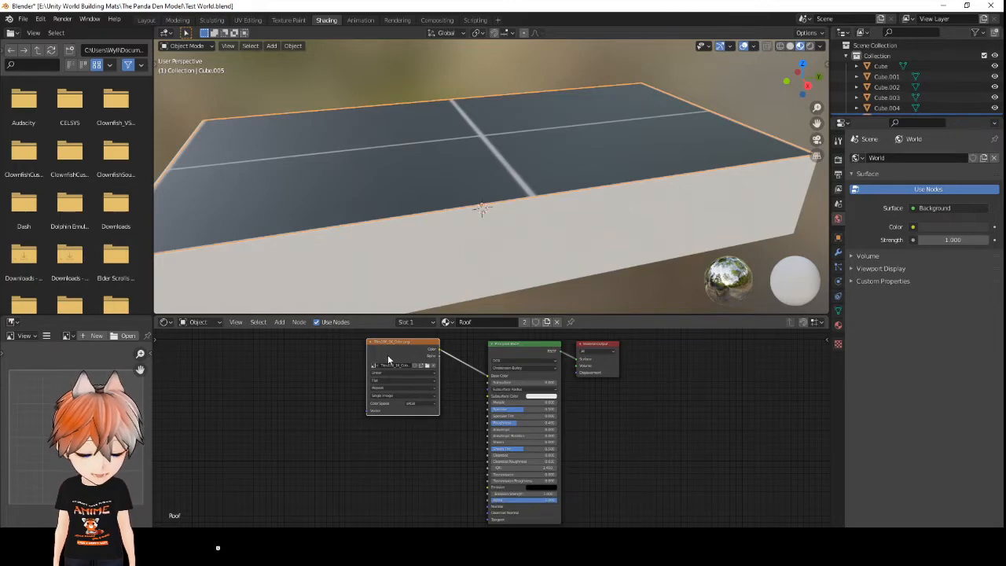
key("shift+d")
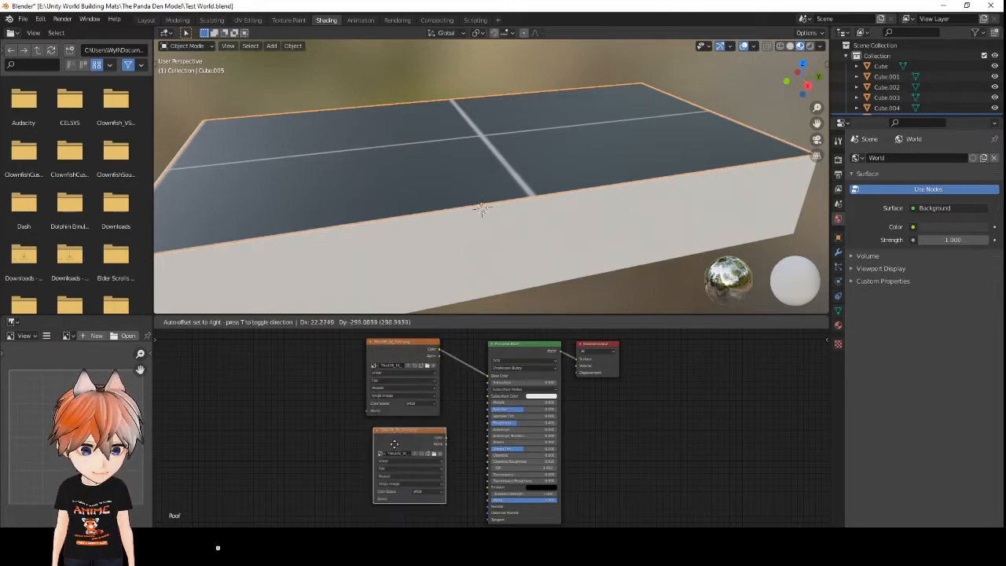
left_click(388, 439)
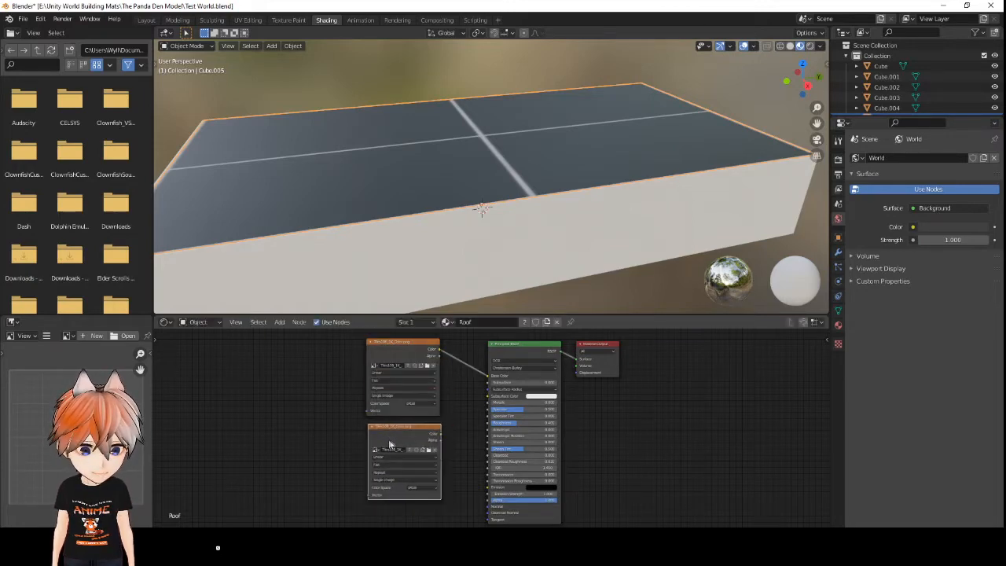
- Load Tiles106_1K_Roughness.png into the duplicated node and link its Color output to the Principled BSDF's Roughness input
left_click(429, 453)
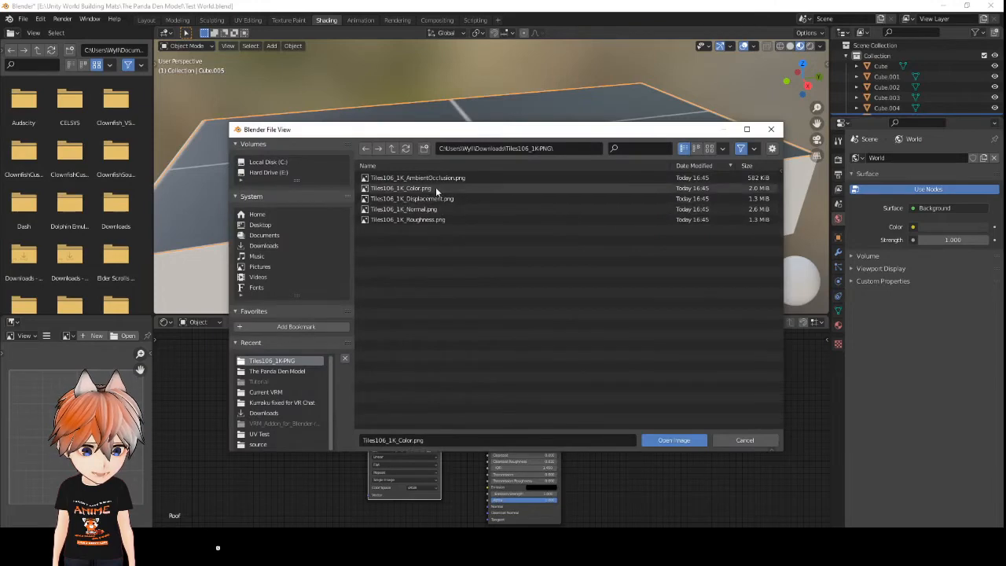
left_click(416, 219)
left_click(666, 440)
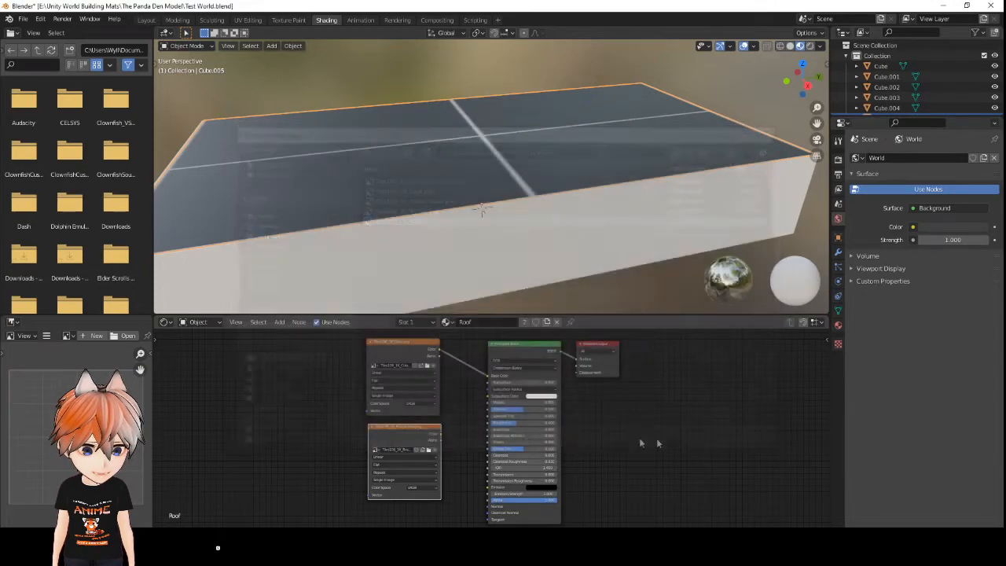
scroll(451, 438, "up", 4)
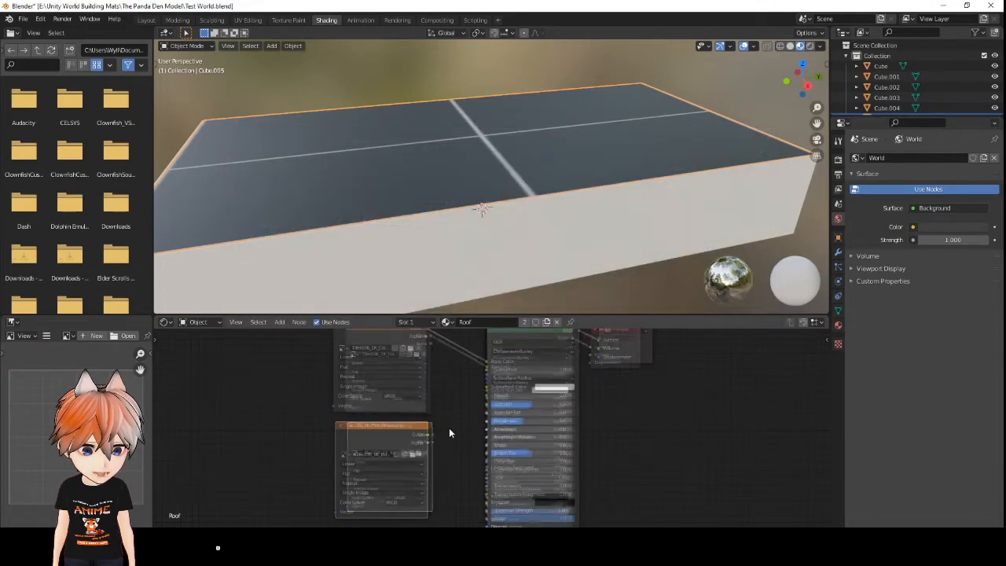
scroll(459, 450, "up", 1)
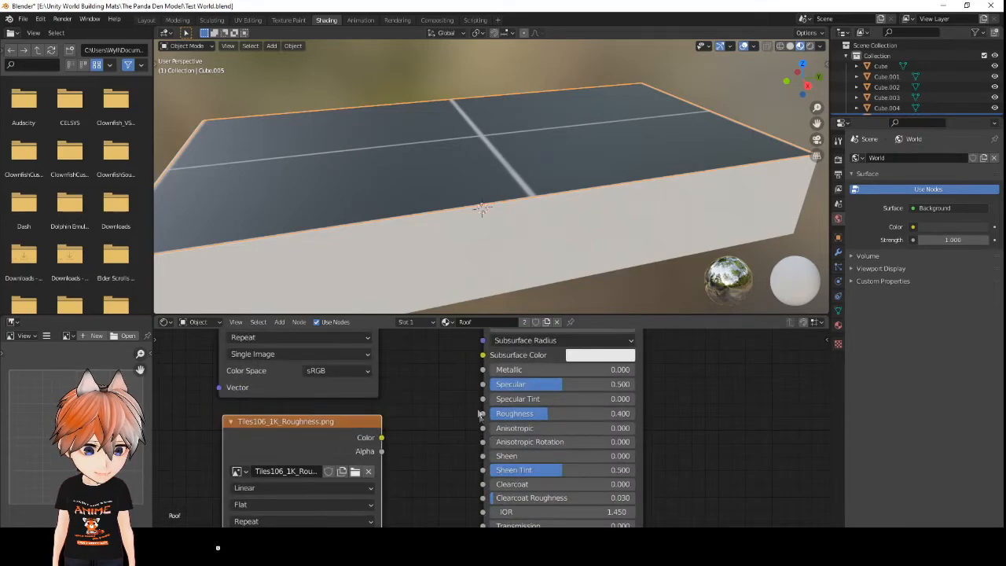
left_click_drag(381, 438, 481, 414)
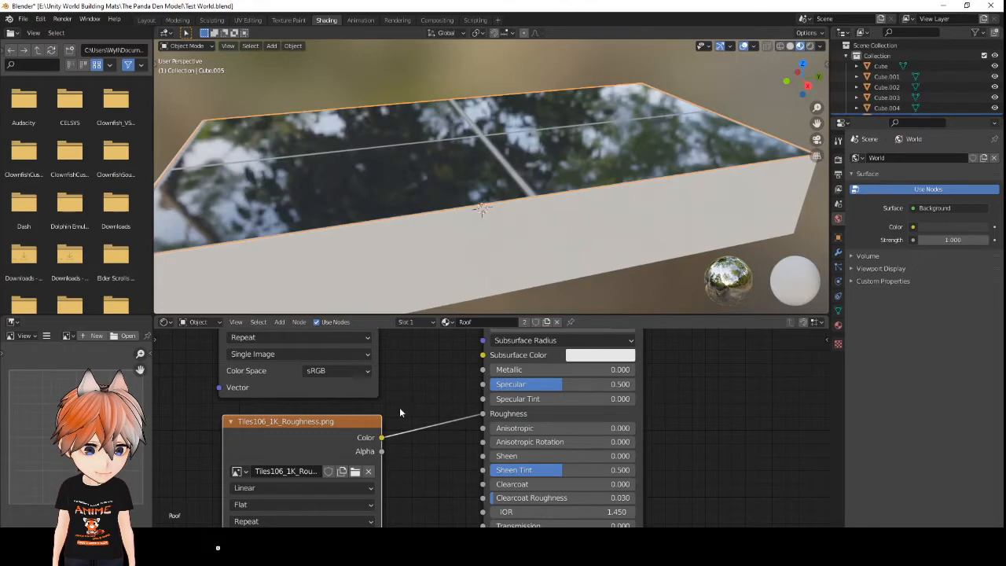
- Duplicate the roughness Image Texture node and place the copy below it, leaving space before the Principled BSDF
scroll(451, 409, "down", 5)
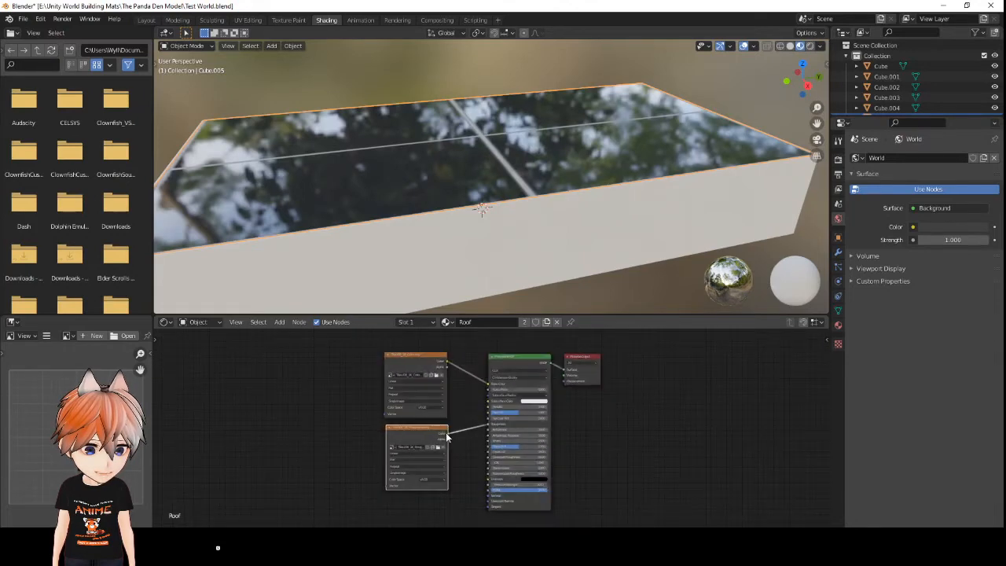
scroll(451, 416, "up", 3)
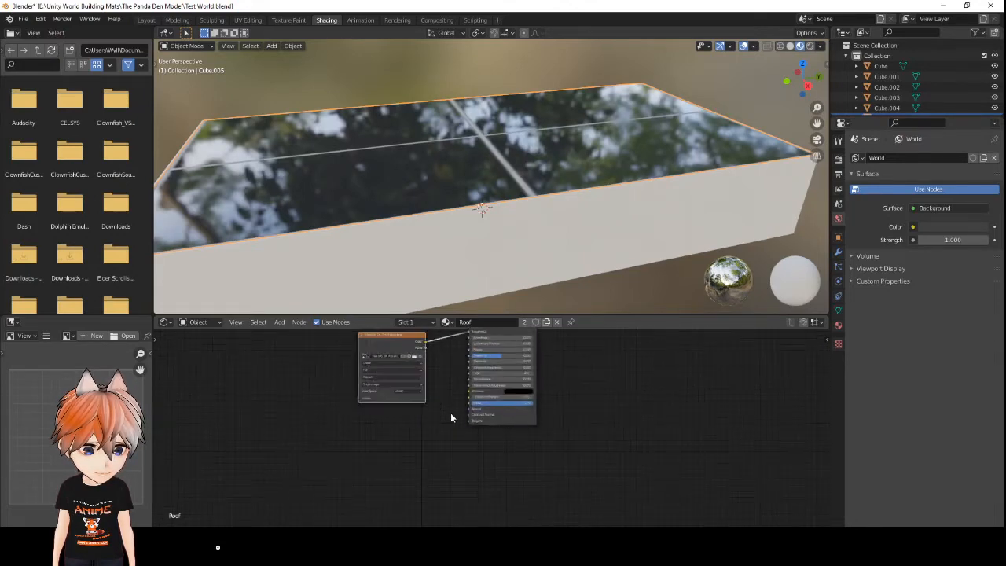
scroll(450, 417, "down", 2)
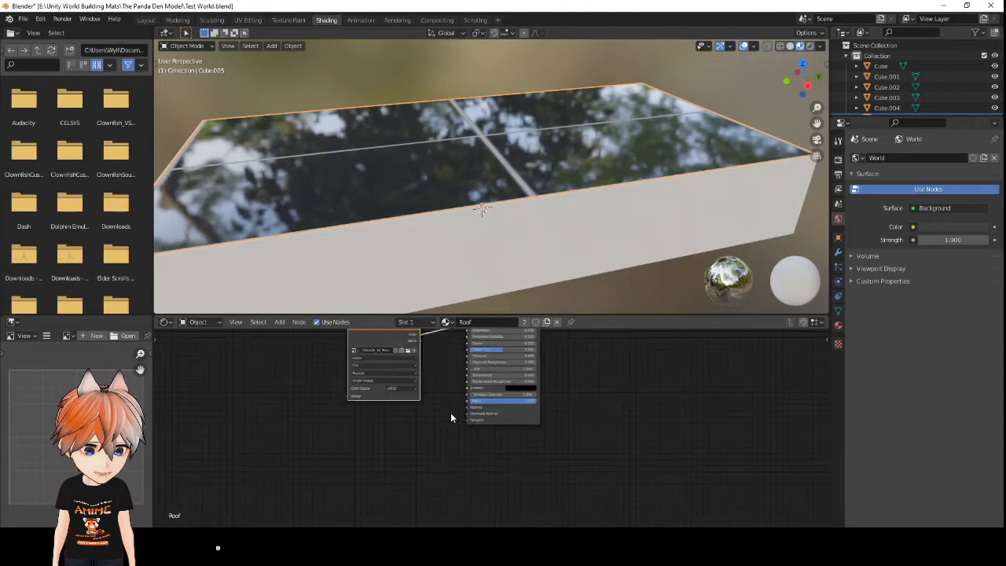
left_click(372, 440)
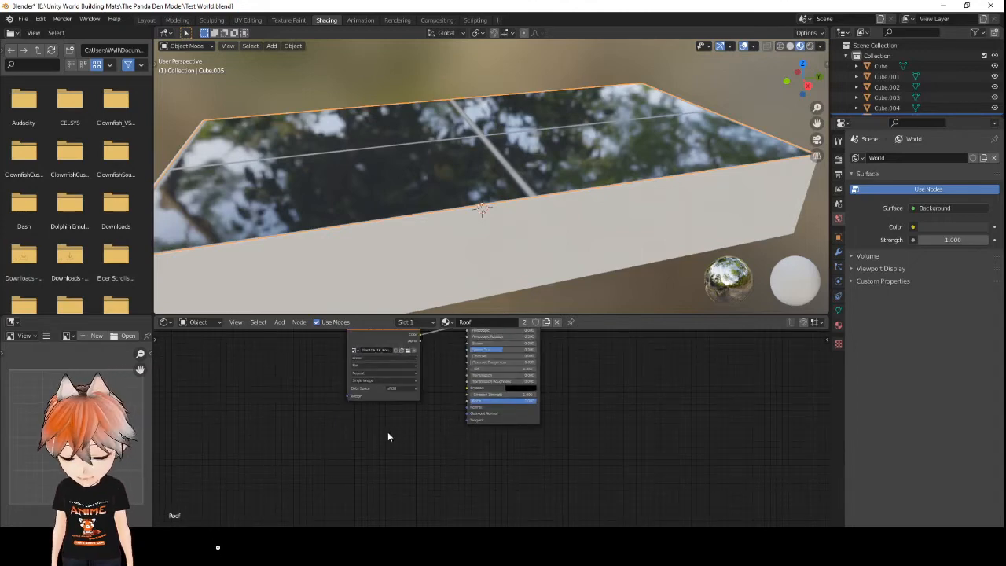
left_click(372, 343)
key("shift+d")
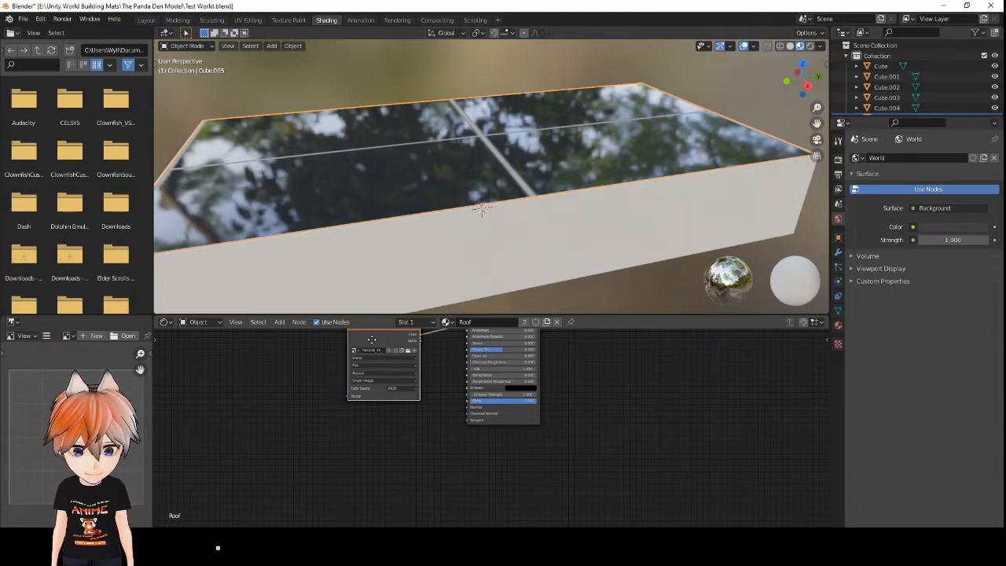
left_click(278, 432)
left_click(383, 438)
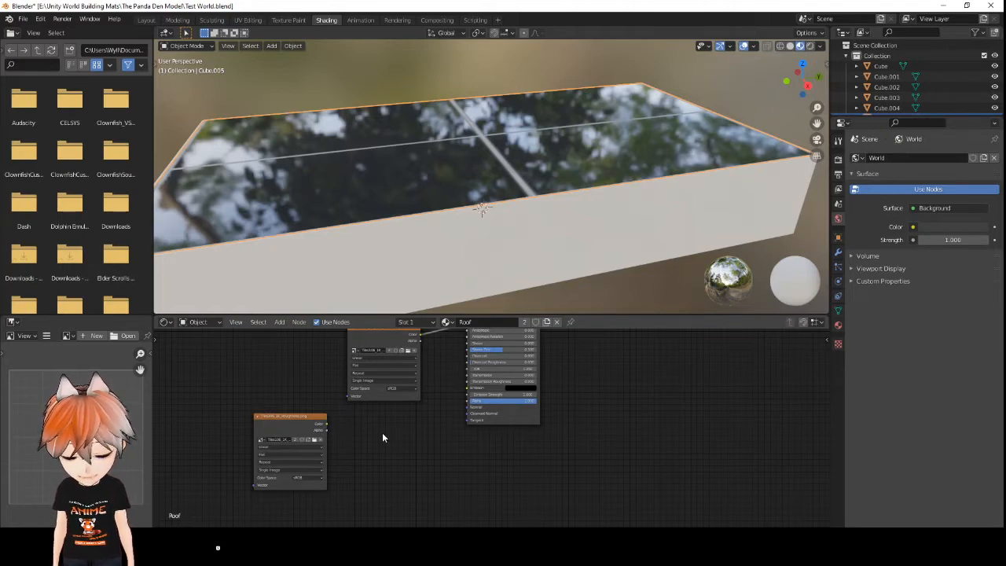
- Add a Normal Map node beside the newest texture copy and link its Normal output to the Principled BSDF's Normal input
key("shift+a")
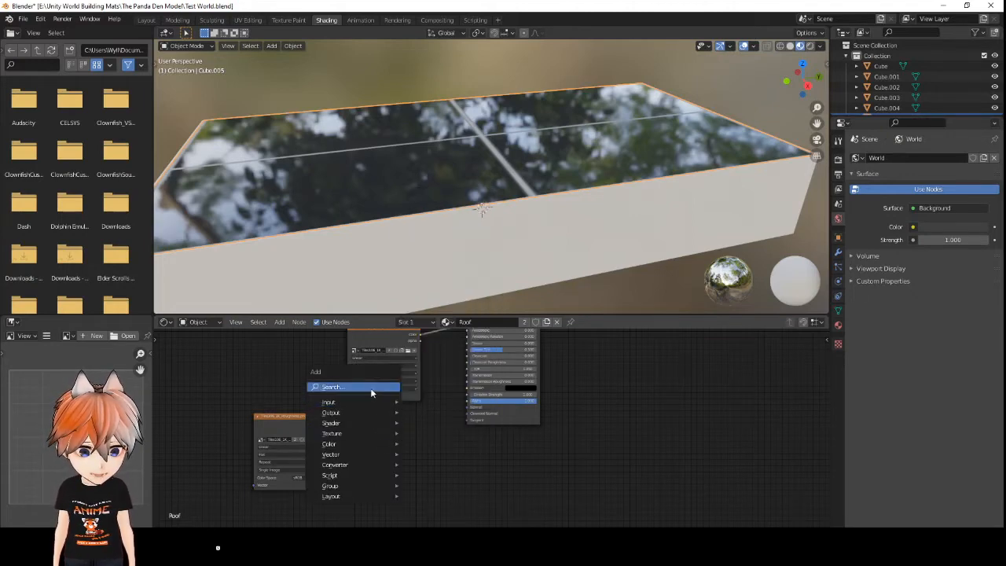
left_click(370, 387)
type("Normal")
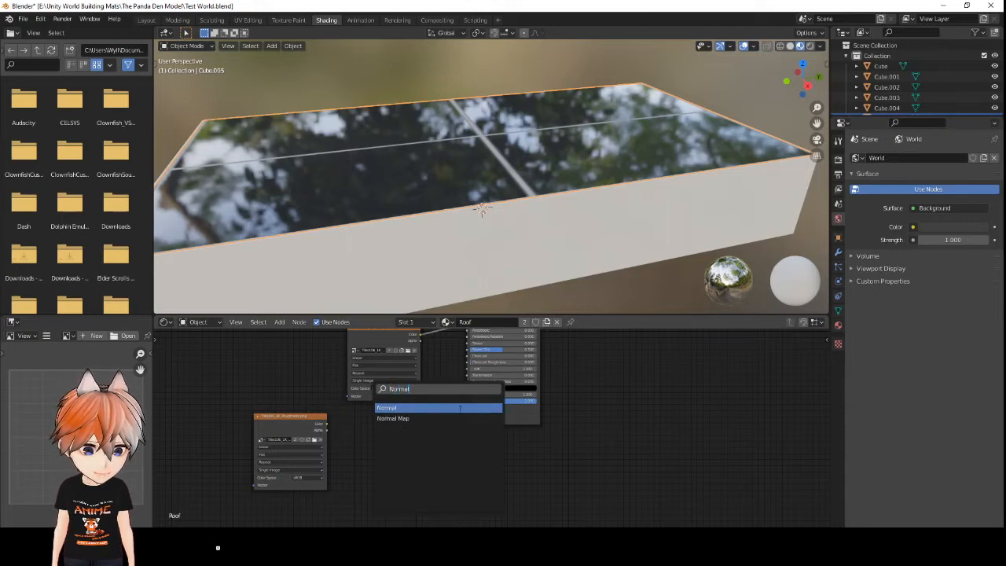
left_click(461, 419)
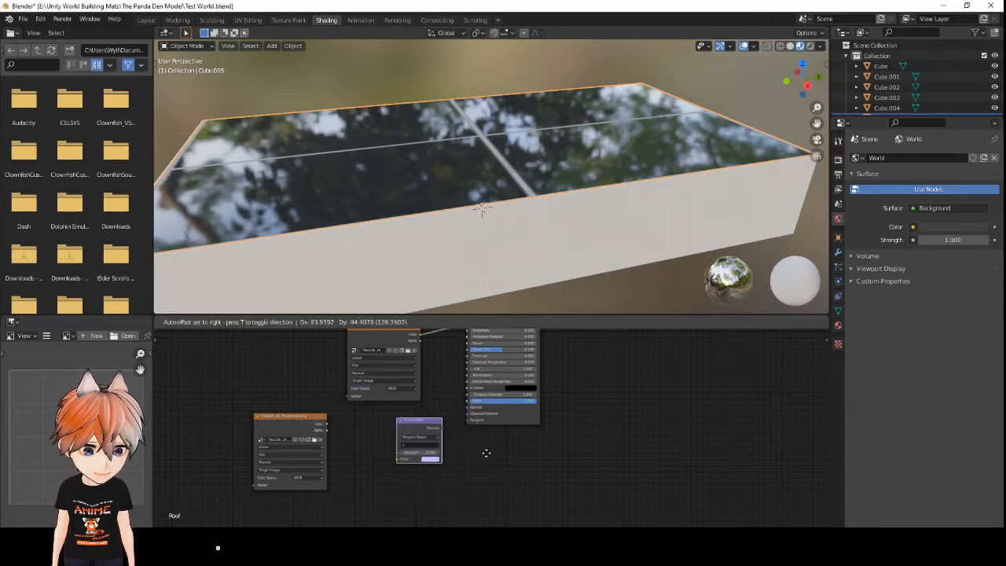
left_click(456, 455)
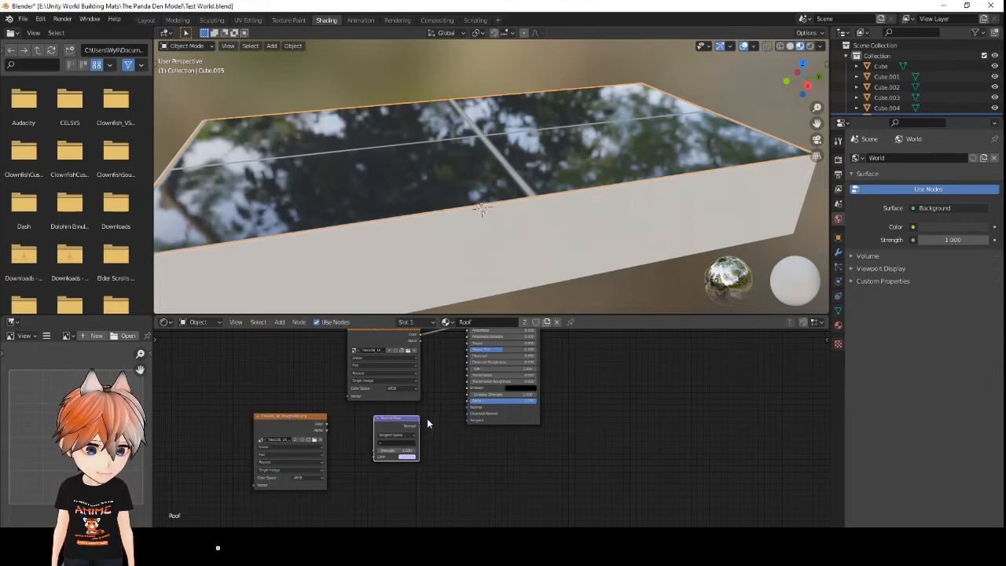
scroll(438, 455, "up", 3)
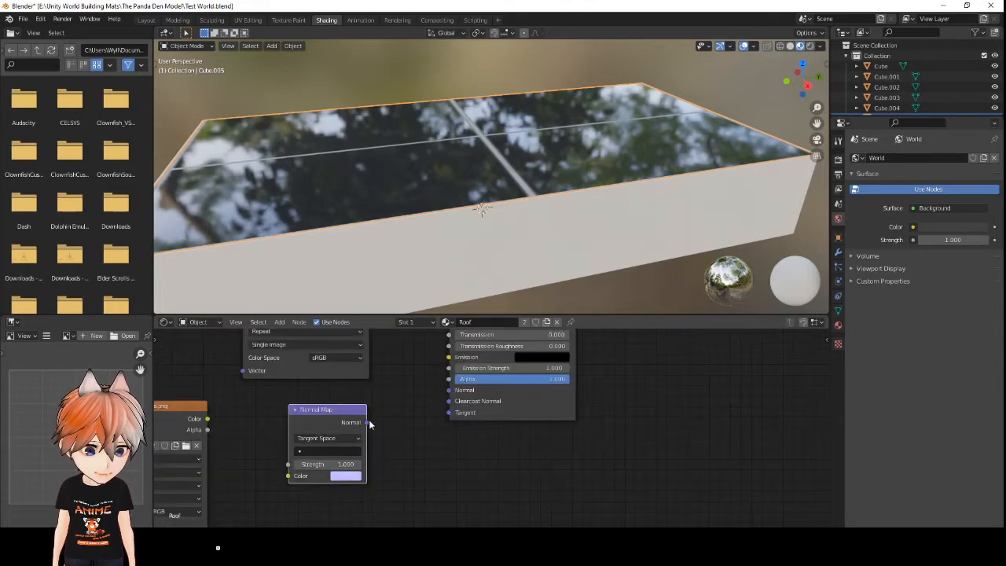
left_click_drag(367, 422, 452, 394)
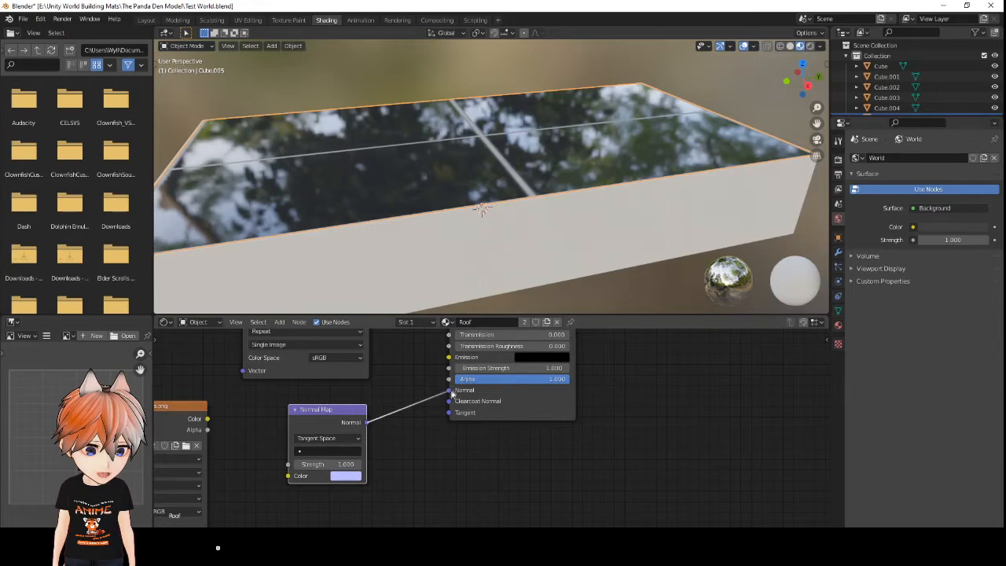
- Load Tiles106_1K_Normal.png into the unlinked texture copy and connect its Color output to the Normal Map's Color input
middle_click_drag(253, 423, 434, 406)
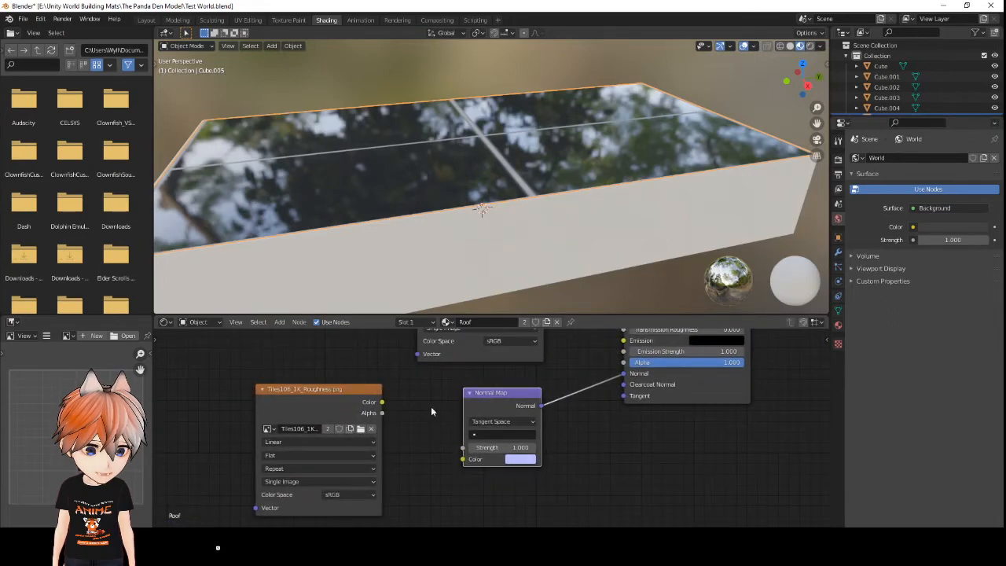
left_click(361, 428)
left_click(447, 209)
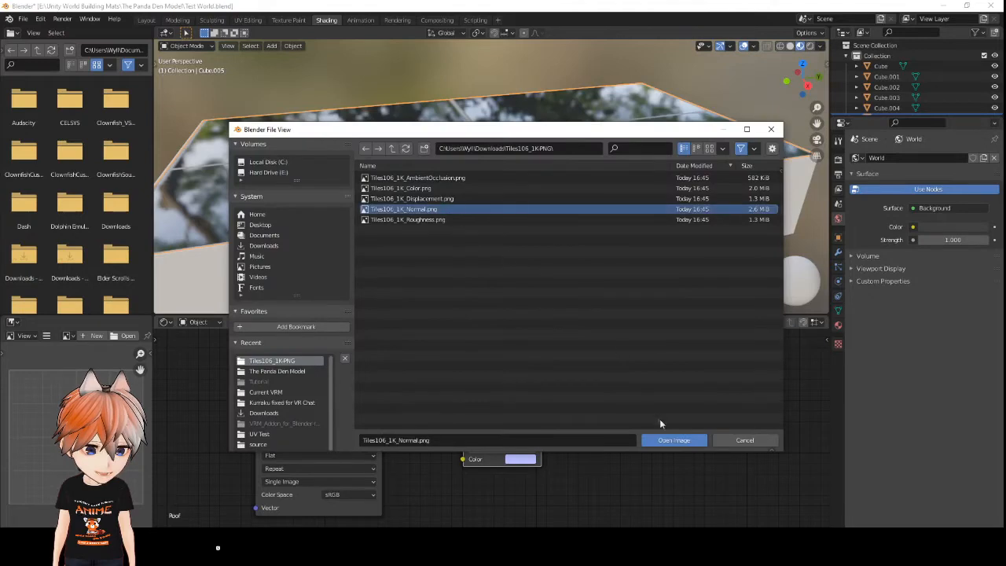
left_click(671, 440)
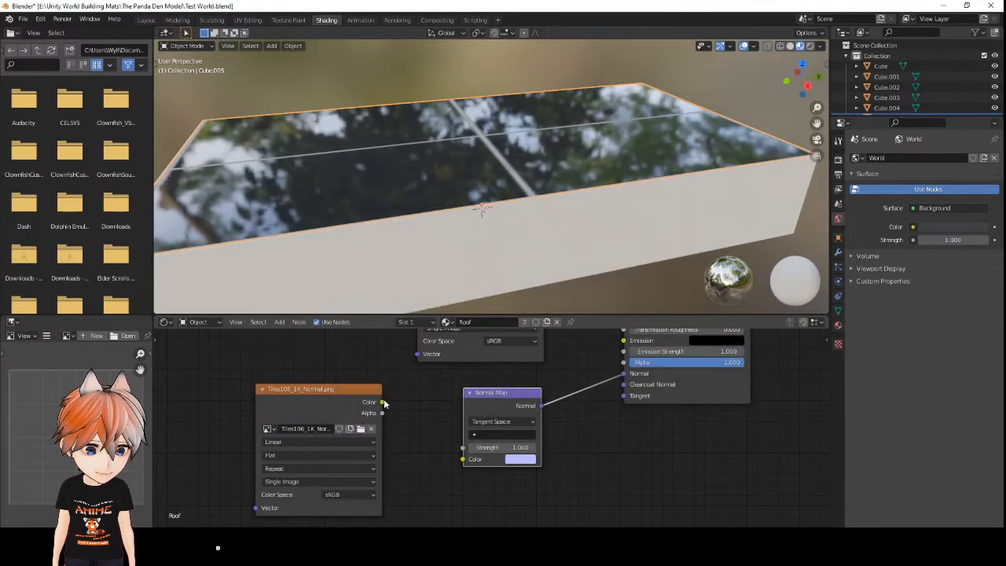
left_click_drag(382, 402, 422, 424)
left_click_drag(461, 456, 464, 458)
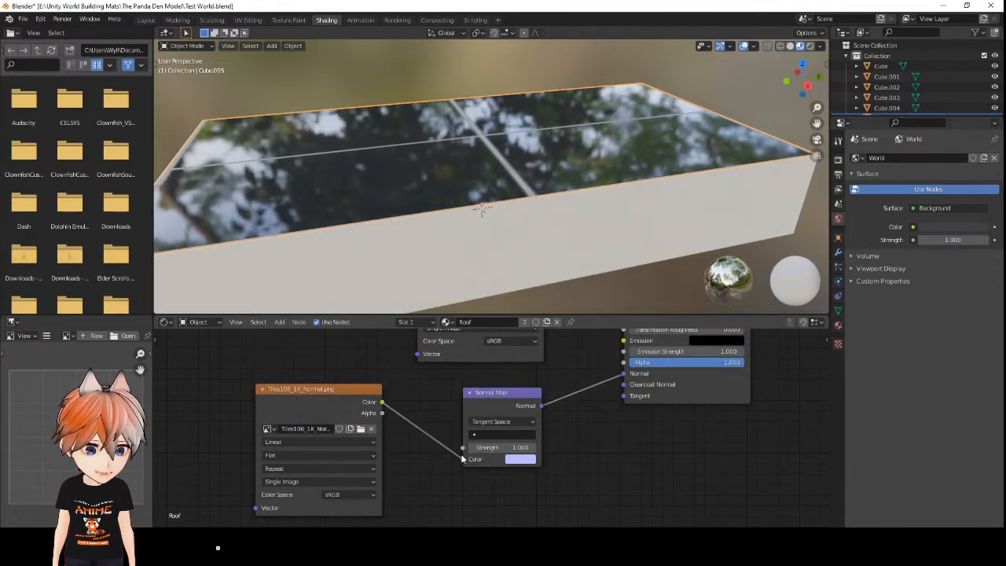
scroll(516, 411, "down", 1)
scroll(516, 411, "down", 3)
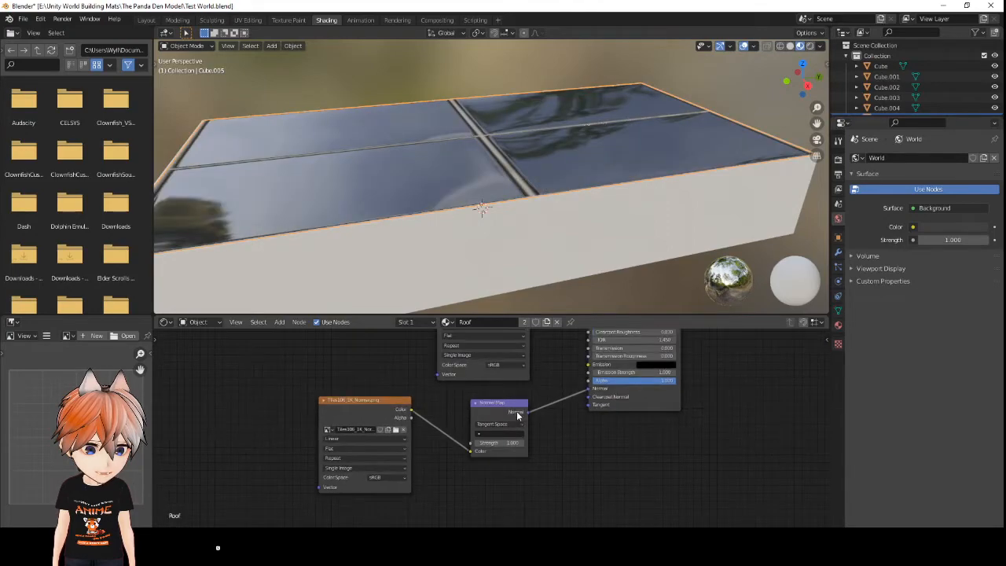
- Select the long front wall of the room and create a new material for it named Walls
mouse_move(465, 195)
middle_mouse_down()
mouse_move(470, 227)
mouse_move(387, 269)
mouse_move(342, 253)
mouse_move(326, 218)
mouse_move(366, 209)
mouse_move(461, 244)
mouse_move(478, 266)
mouse_move(455, 249)
mouse_move(443, 214)
mouse_move(506, 201)
mouse_move(448, 198)
middle_mouse_up()
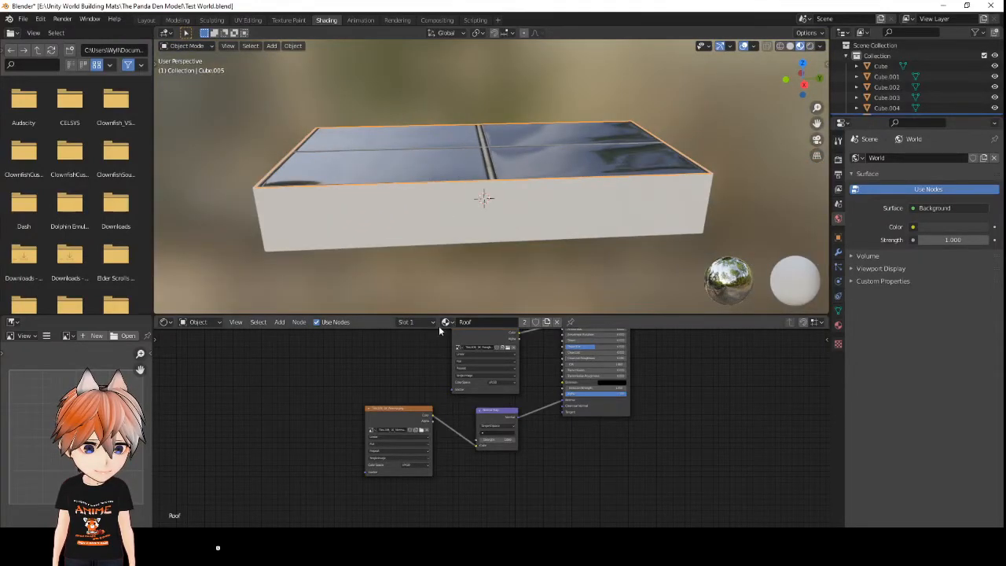
left_click(404, 224)
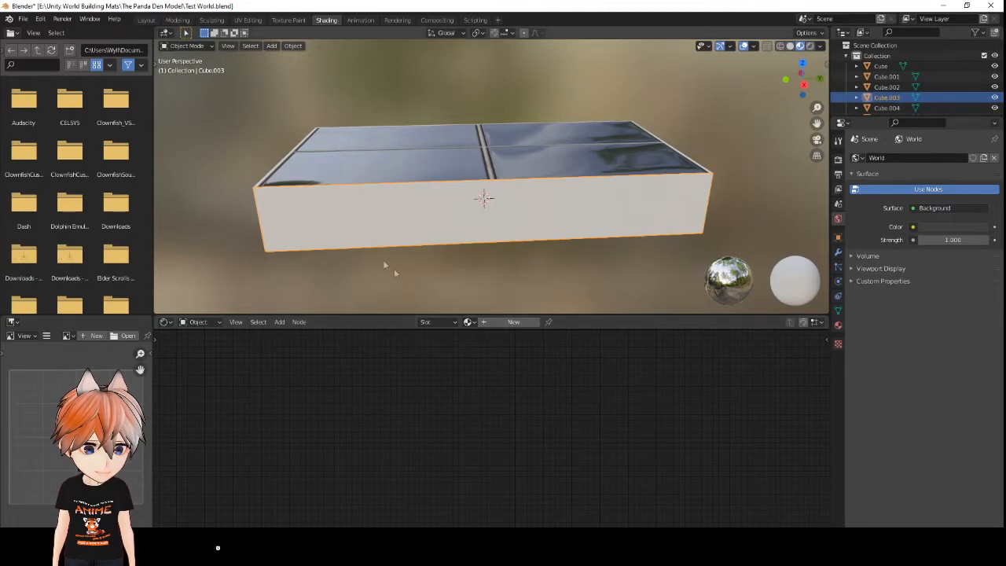
mouse_move(363, 249)
middle_mouse_down()
mouse_move(433, 238)
mouse_move(376, 244)
middle_mouse_up()
left_click(483, 322)
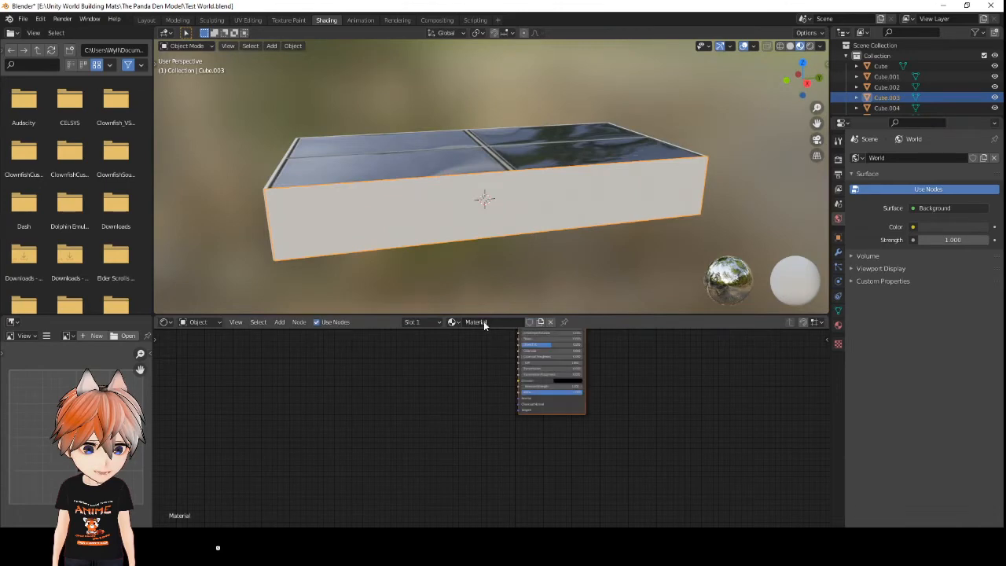
double_click(498, 323)
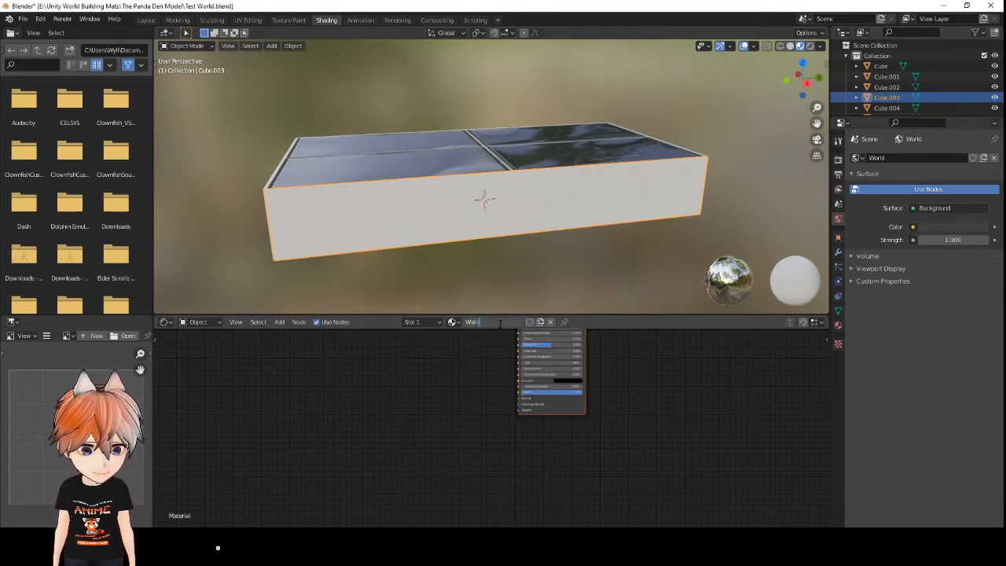
- Add an Image Texture node to the Walls material and place it ahead of the Principled BSDF
middle_click_drag(509, 395, 483, 493)
middle_click_drag(461, 411, 462, 415)
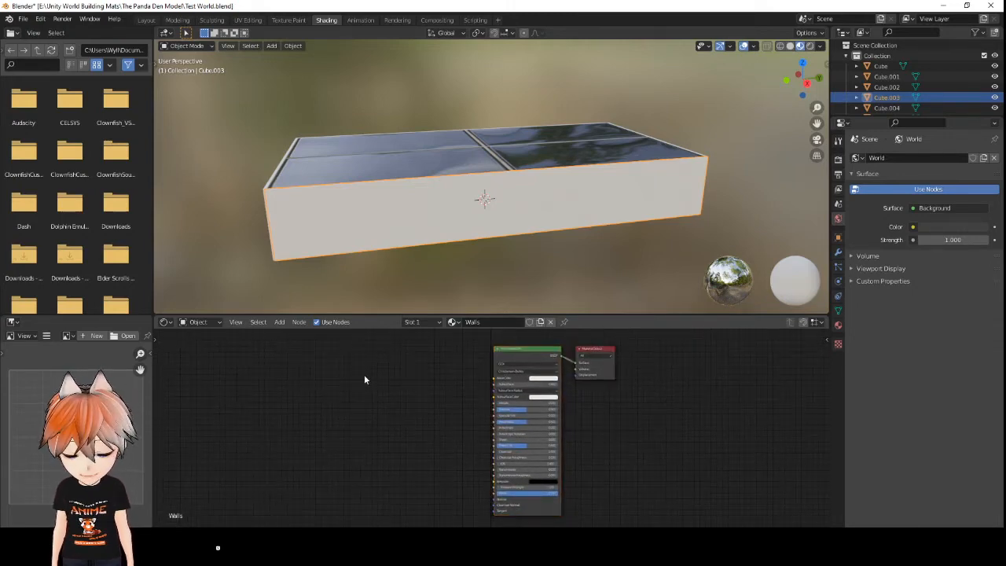
key("shift+a")
mouse_move(367, 421)
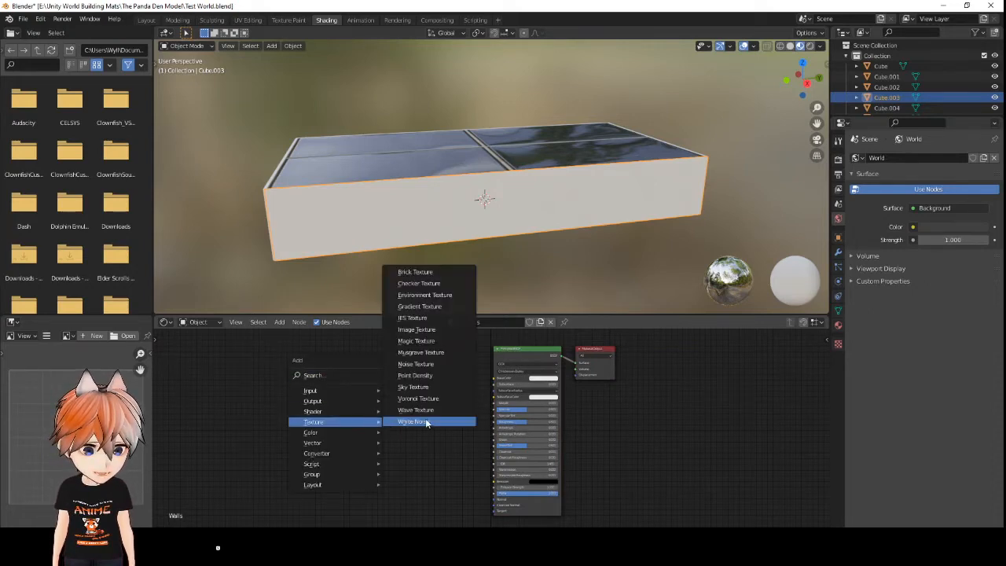
left_click(431, 329)
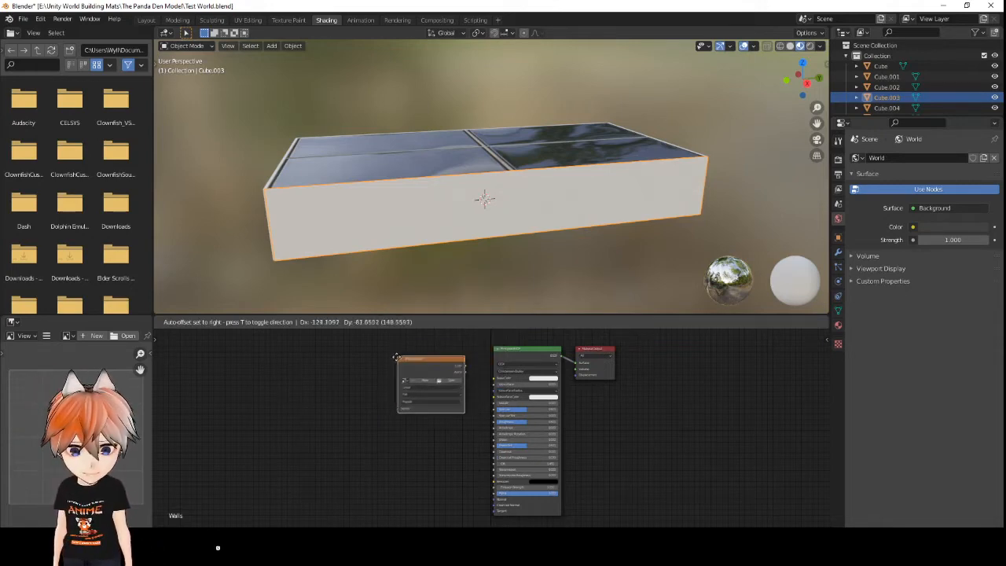
left_click(359, 347)
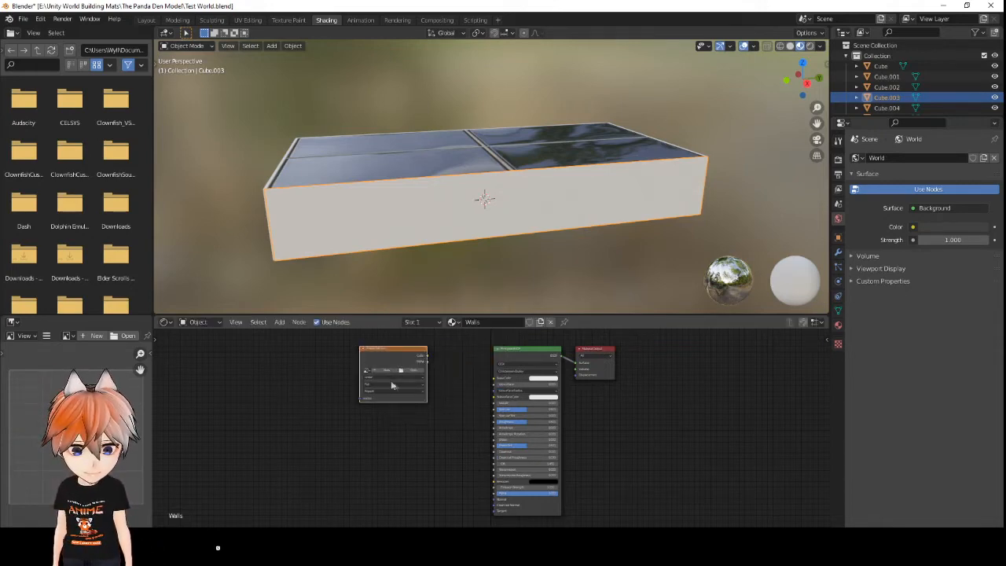
- Load Bricks054_1K_Color.png from the downloaded Bricks054_1K-PNG folder into the texture node and link its Color output to Base Color
left_click(408, 374)
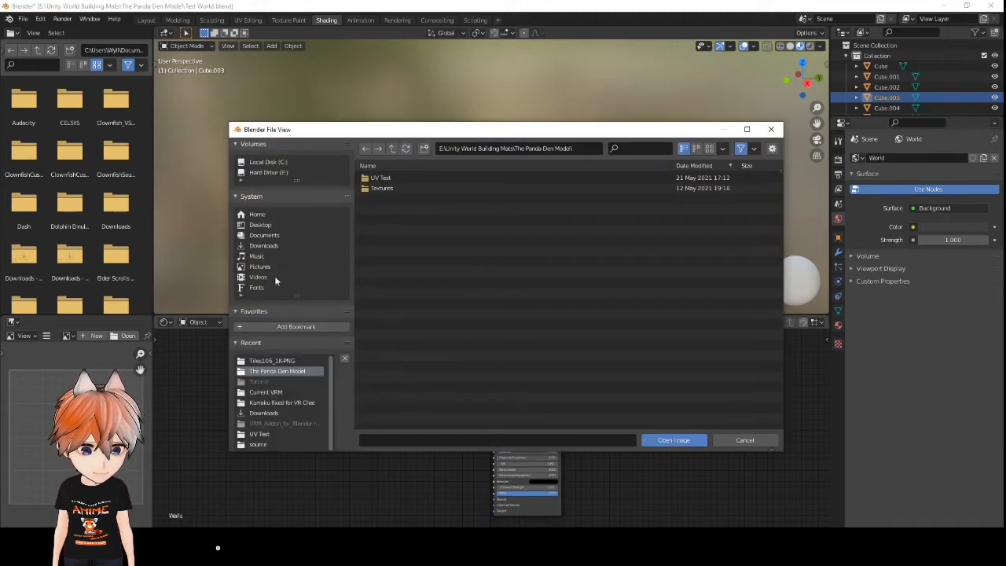
left_click(274, 245)
left_click(406, 179)
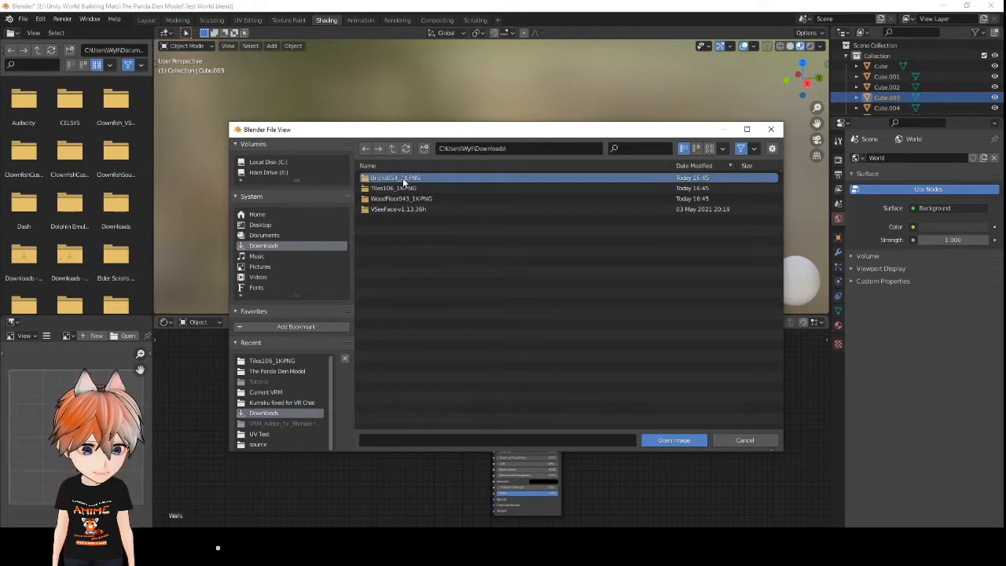
double_click(403, 180)
left_click(441, 211)
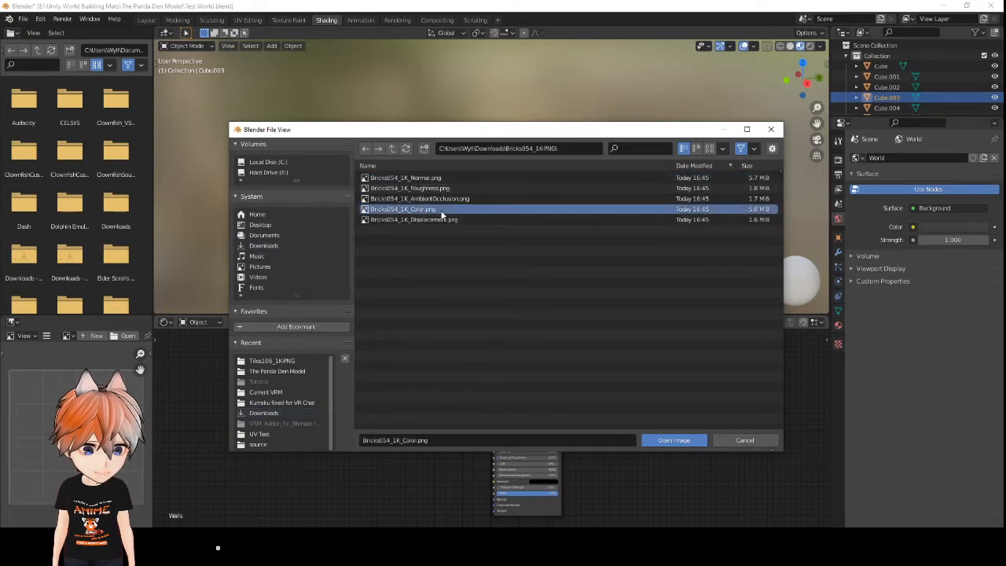
left_click(674, 439)
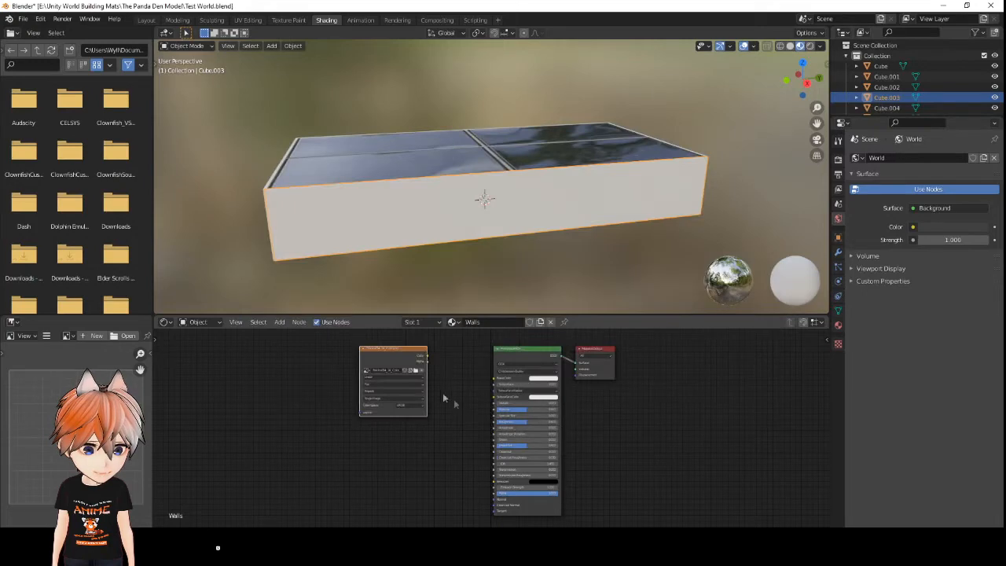
left_click_drag(427, 358, 496, 379)
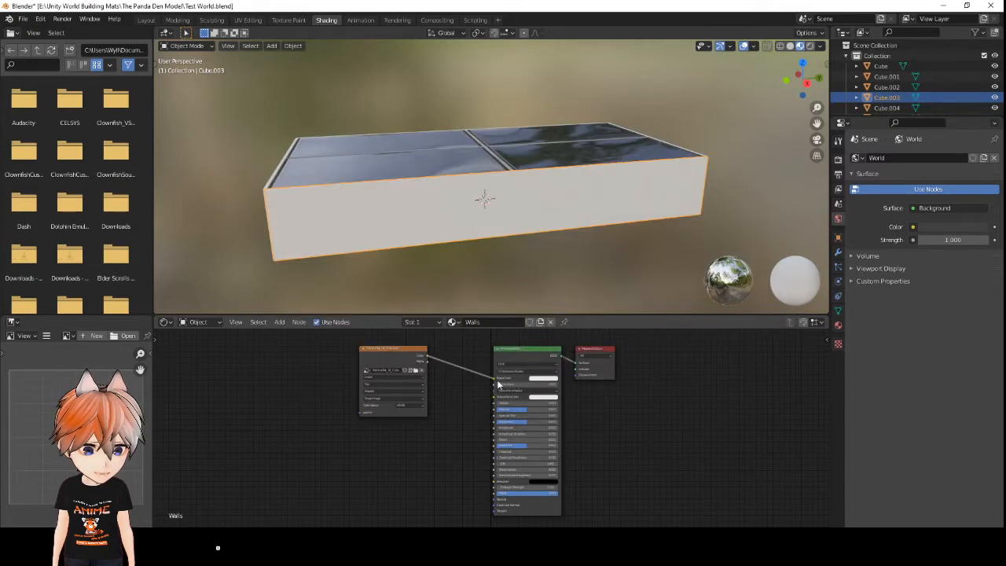
- Duplicate the brick color Image Texture node and place the copy directly below it
middle_click_drag(447, 421, 457, 399)
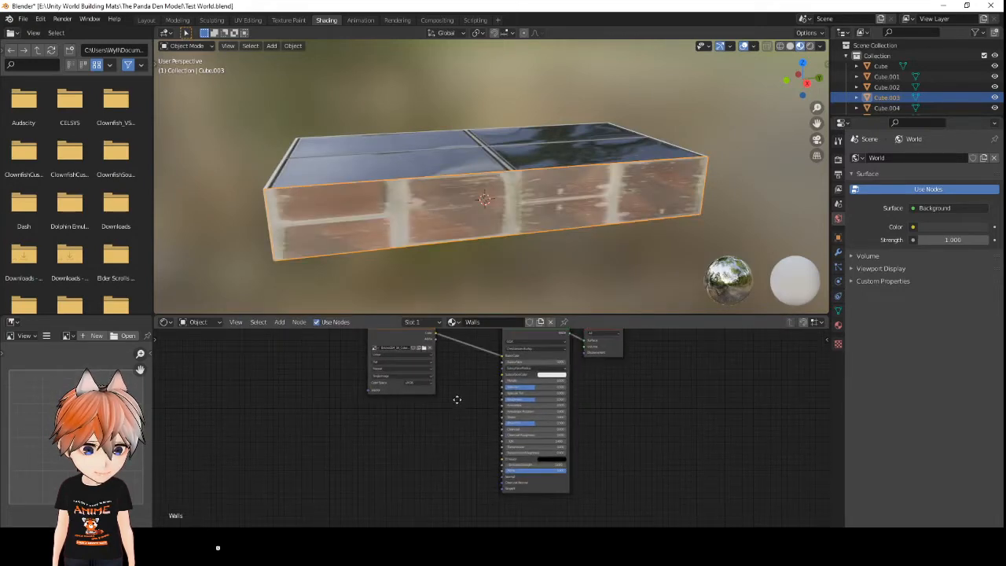
scroll(399, 397, "up", 1)
scroll(400, 397, "down", 2)
left_click(395, 335)
key("shift+d")
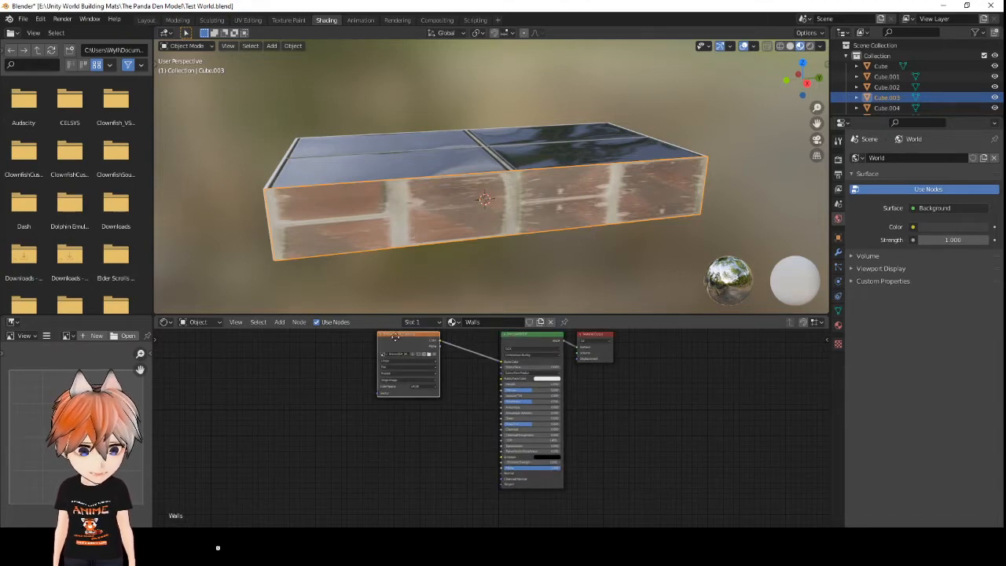
left_click(393, 418)
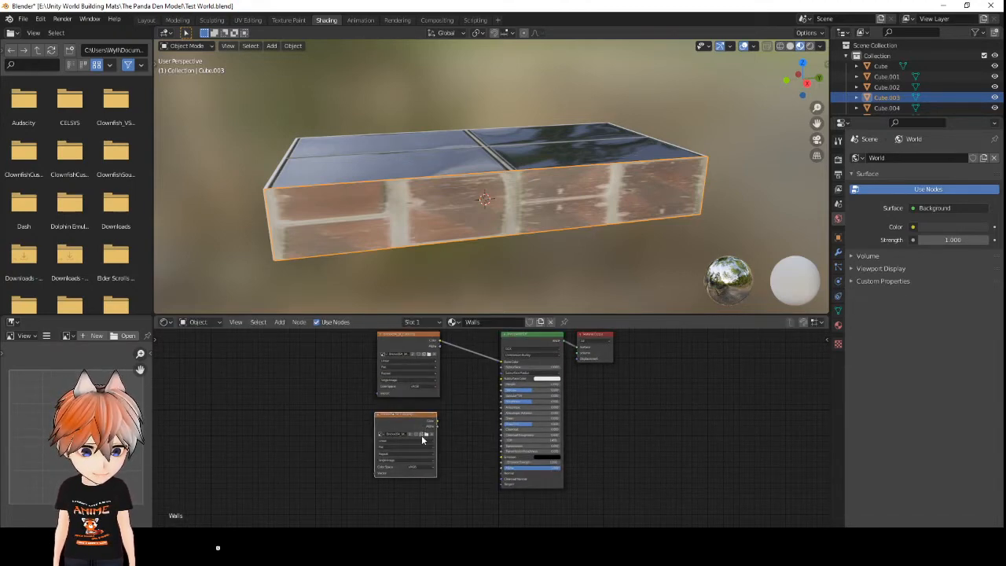
- Load Bricks054_1K_Roughness.png into the copied texture node and connect its Color output to the Principled BSDF's Roughness
left_click(427, 435)
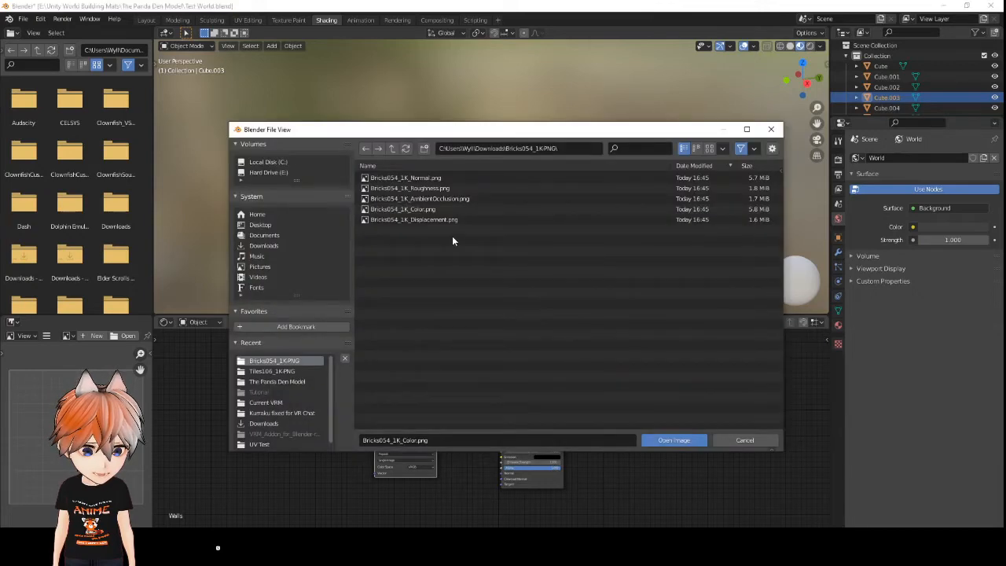
left_click(439, 188)
left_click(674, 440)
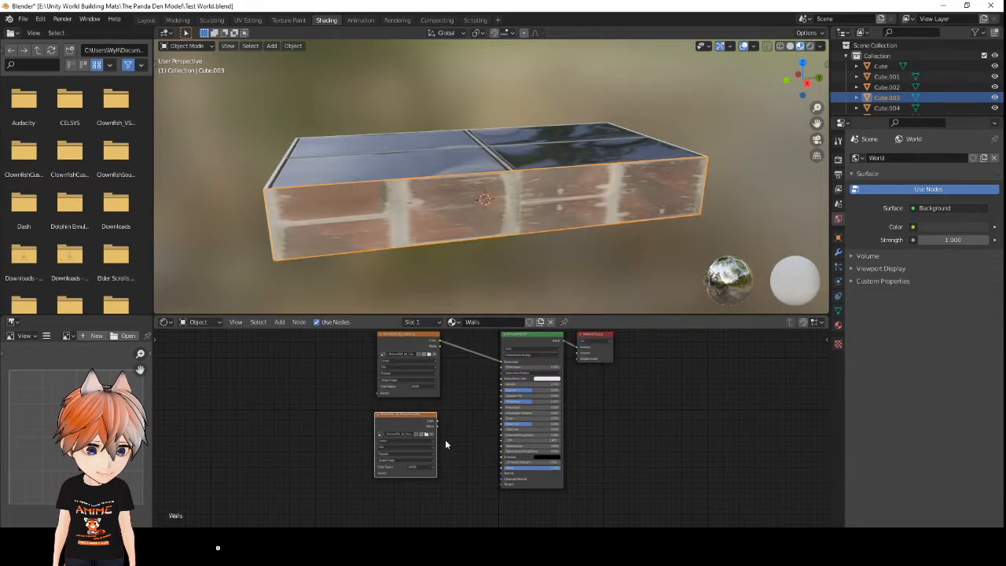
scroll(445, 444, "up", 3)
left_click_drag(398, 414, 507, 380)
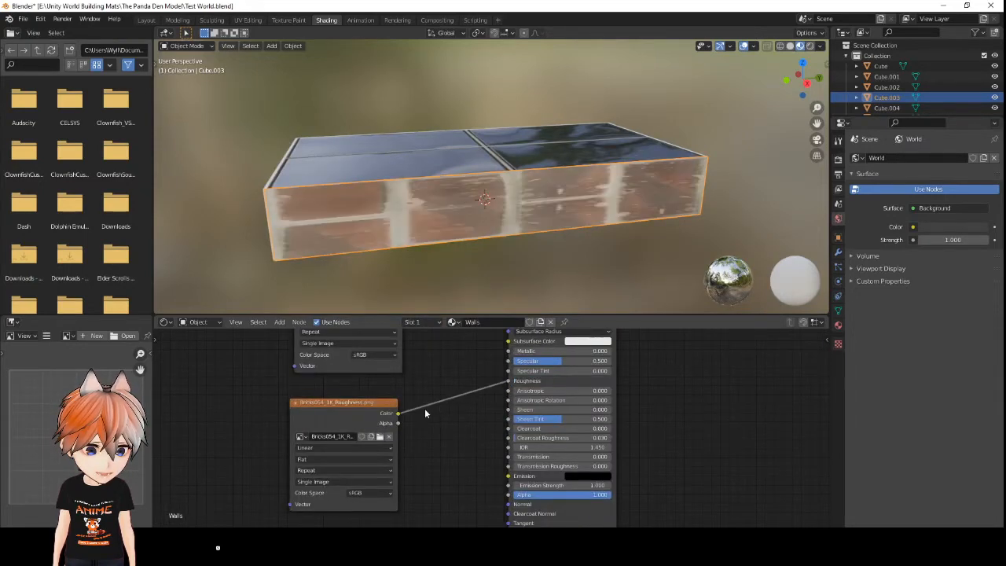
- Duplicate the brick roughness texture node and place the copy lower and farther away from the Principled BSDF
scroll(448, 433, "down", 3)
scroll(448, 434, "down", 1)
left_click(409, 429)
key("shift+d")
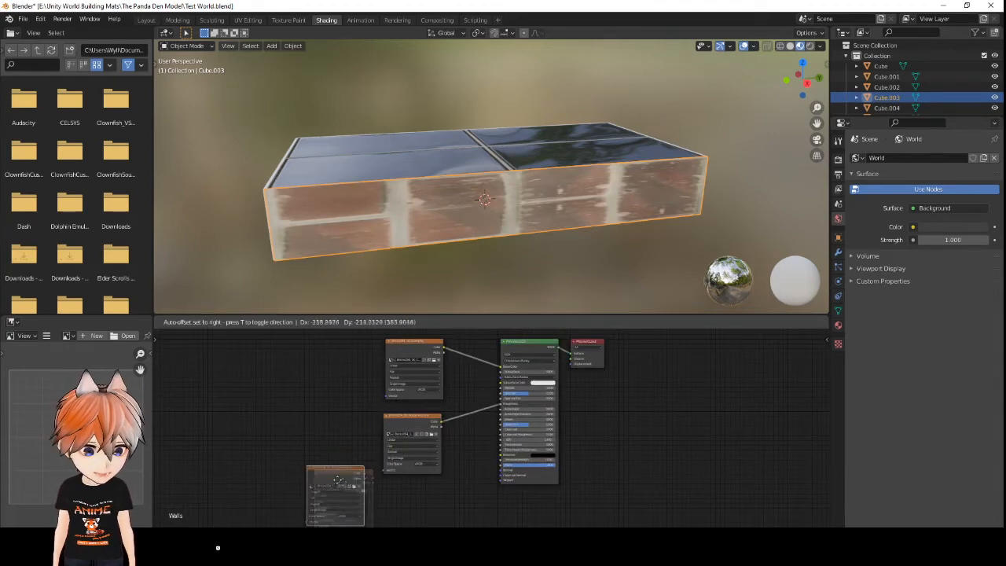
left_click(340, 487)
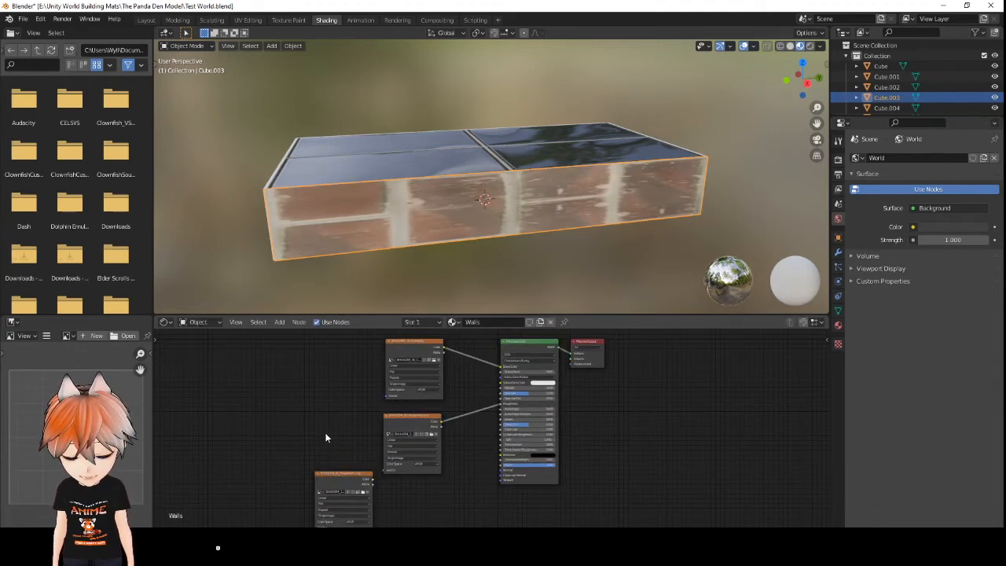
- Add a Normal Map node next to the newest brick texture copy and link its Normal output to the Principled BSDF's Normal input
key("shift+a")
mouse_move(326, 434)
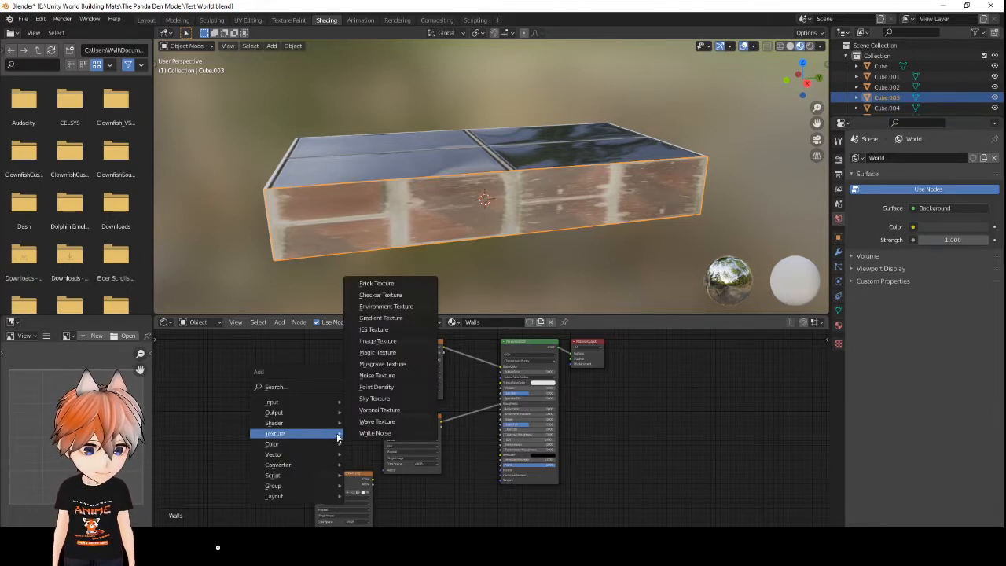
left_click(315, 390)
type("No")
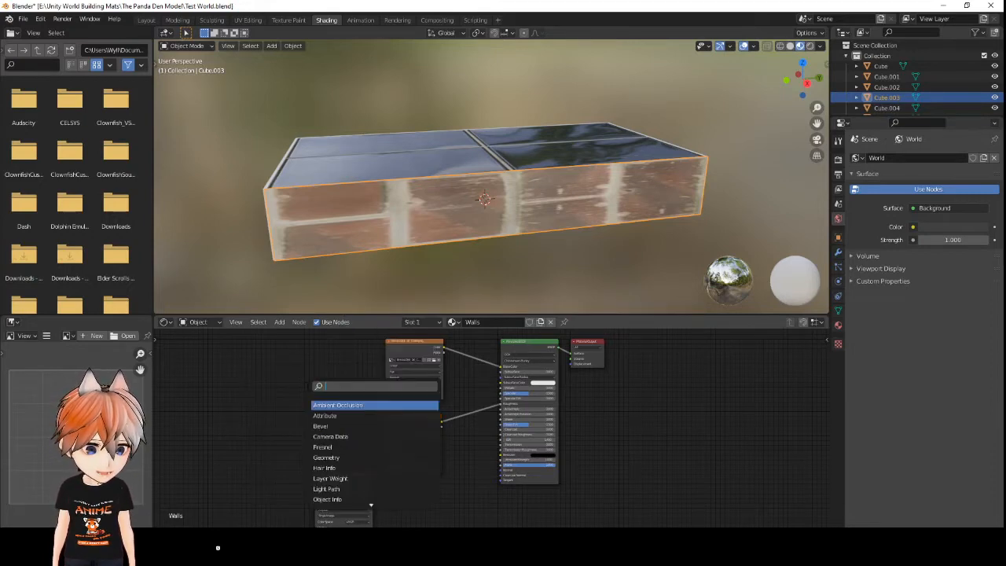
type("rma")
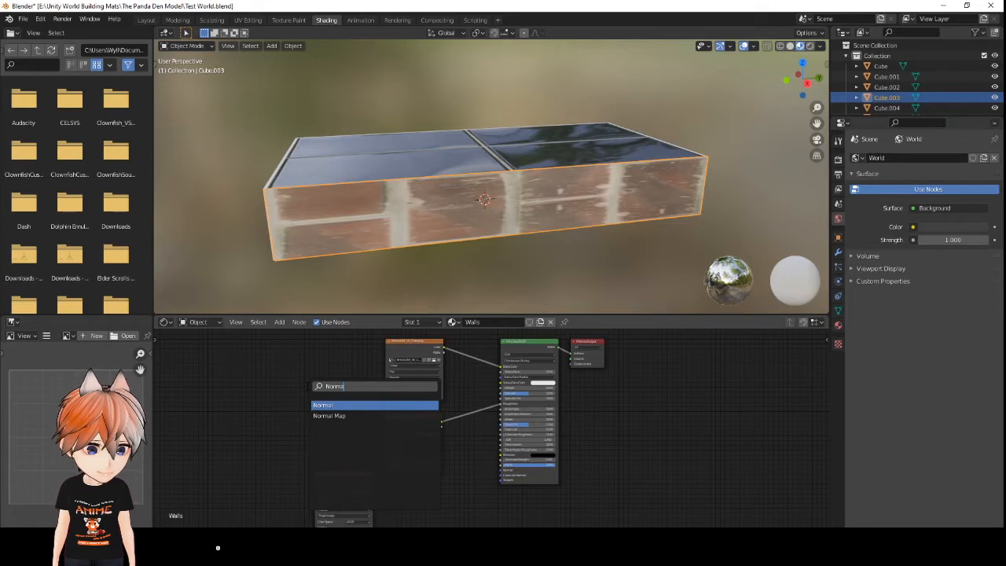
key("Down")
key("Return")
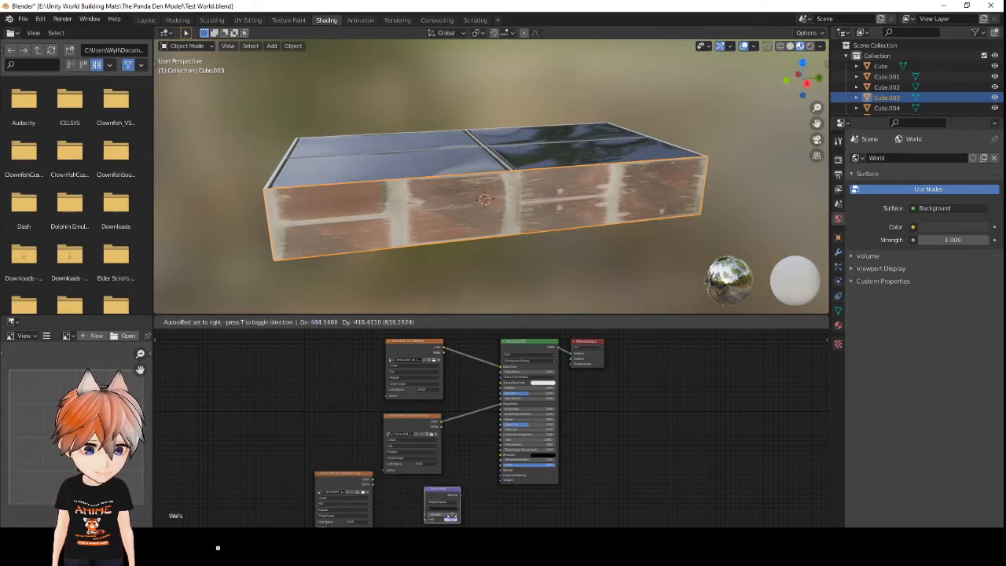
scroll(468, 518, "up", 2)
scroll(467, 514, "up", 2)
middle_click_drag(463, 505, 447, 368)
left_click_drag(413, 424, 493, 376)
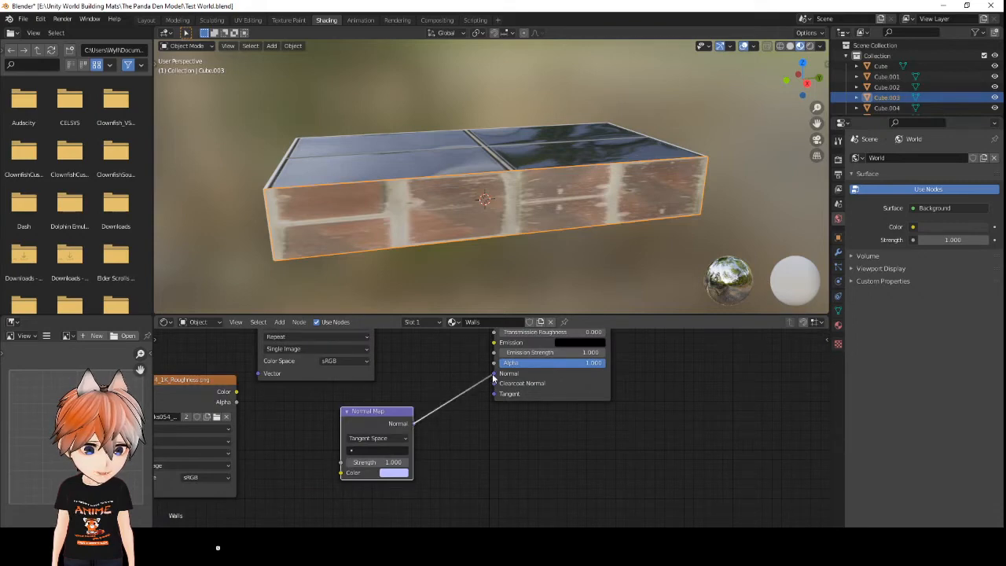
- Load Bricks054_1K_Normal.png into the unlinked texture copy and connect its Color output to the Normal Map's Color input
left_click(217, 417)
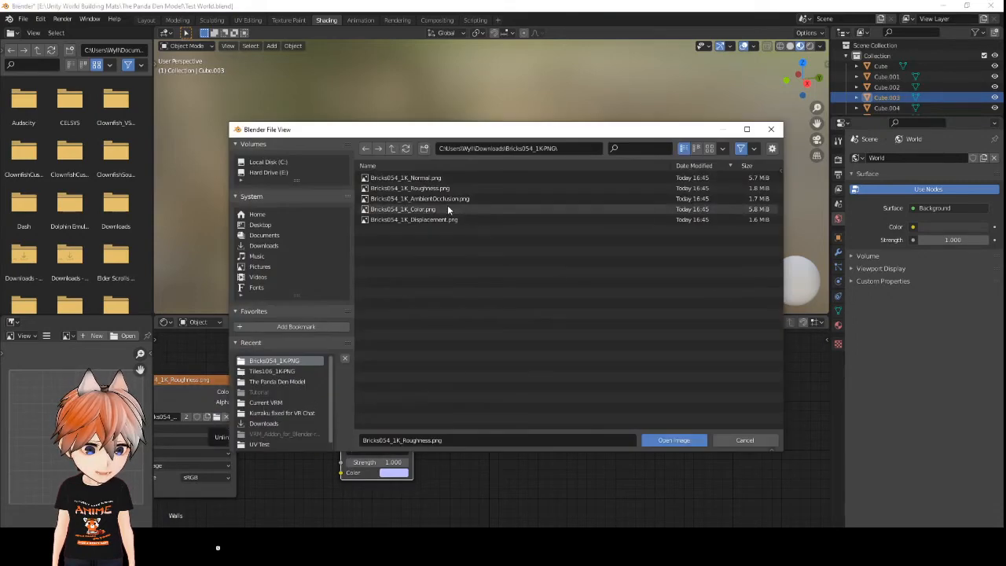
left_click(408, 178)
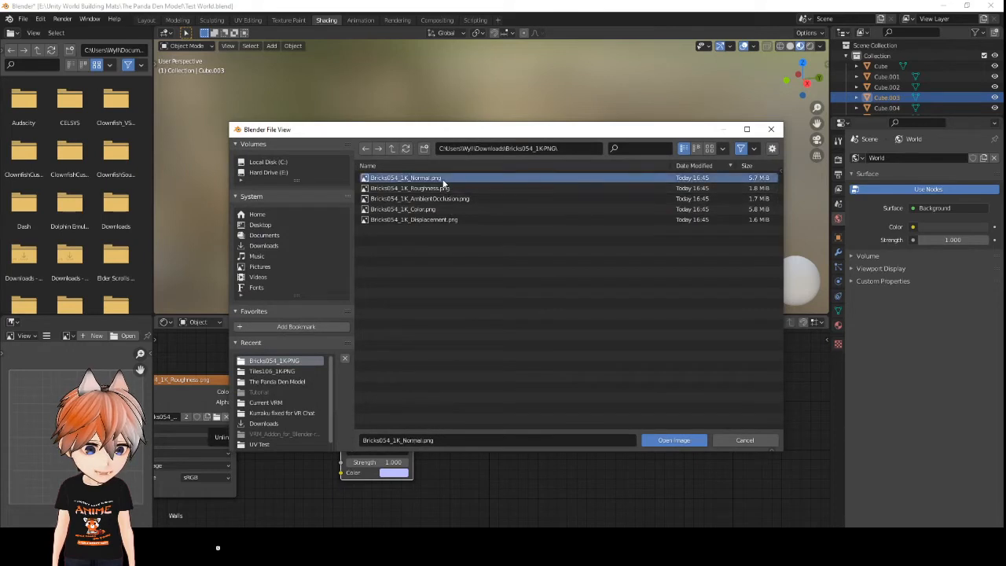
left_click(681, 443)
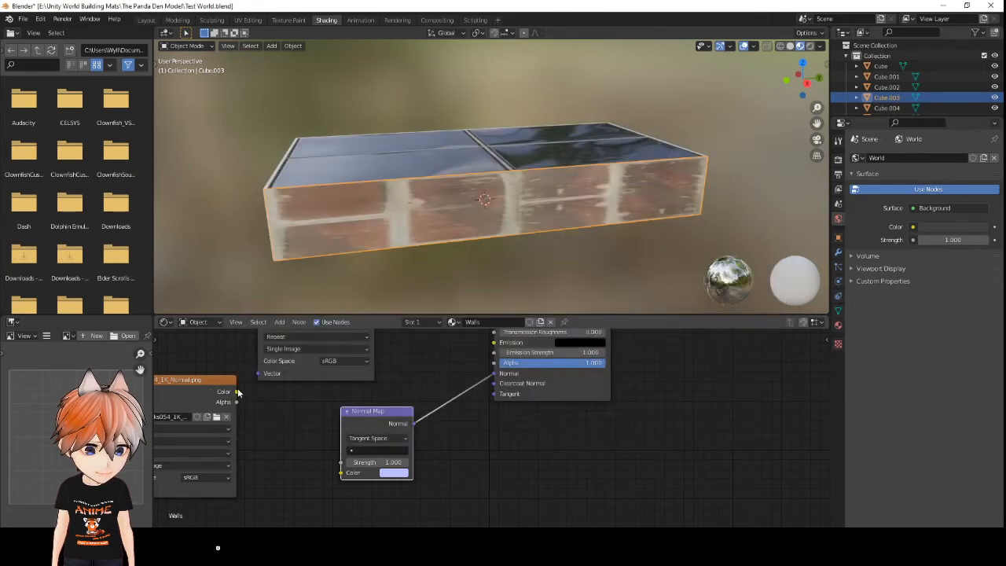
left_click_drag(236, 392, 340, 476)
- Assign the existing Walls material to the short end wall Cube.001
mouse_move(384, 229)
middle_mouse_down()
mouse_move(459, 240)
mouse_move(439, 226)
mouse_move(220, 227)
middle_mouse_up()
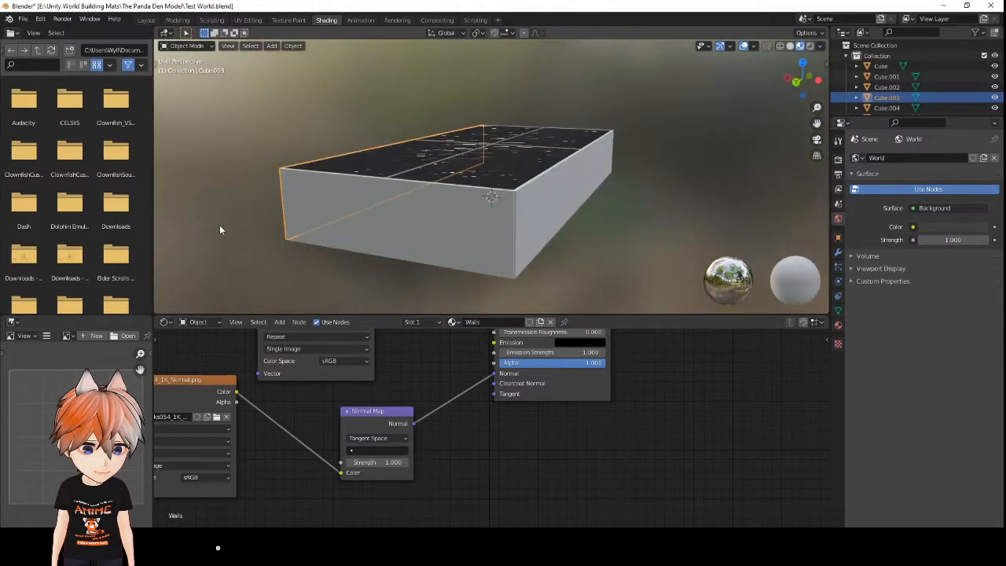
left_click(398, 229)
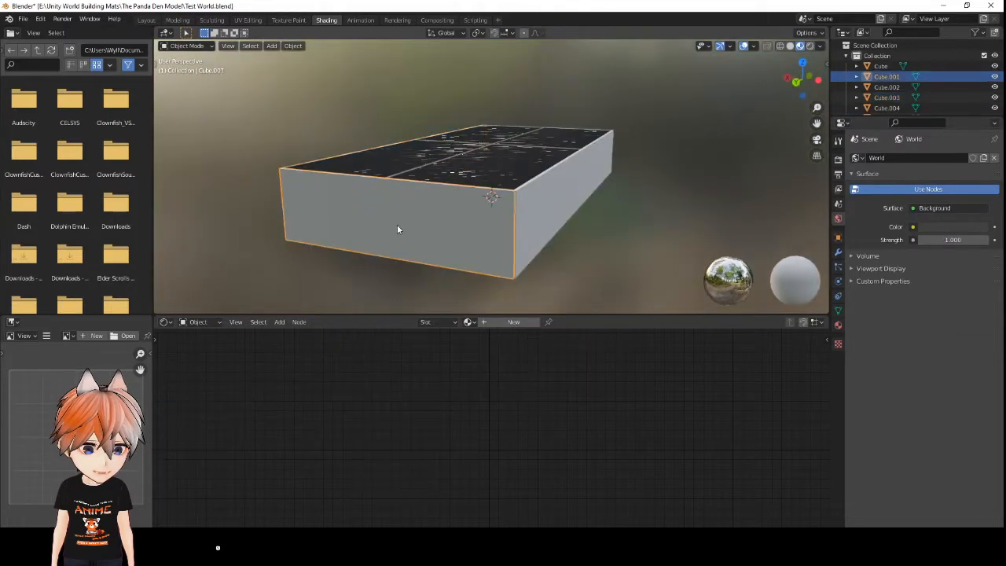
left_click(489, 321)
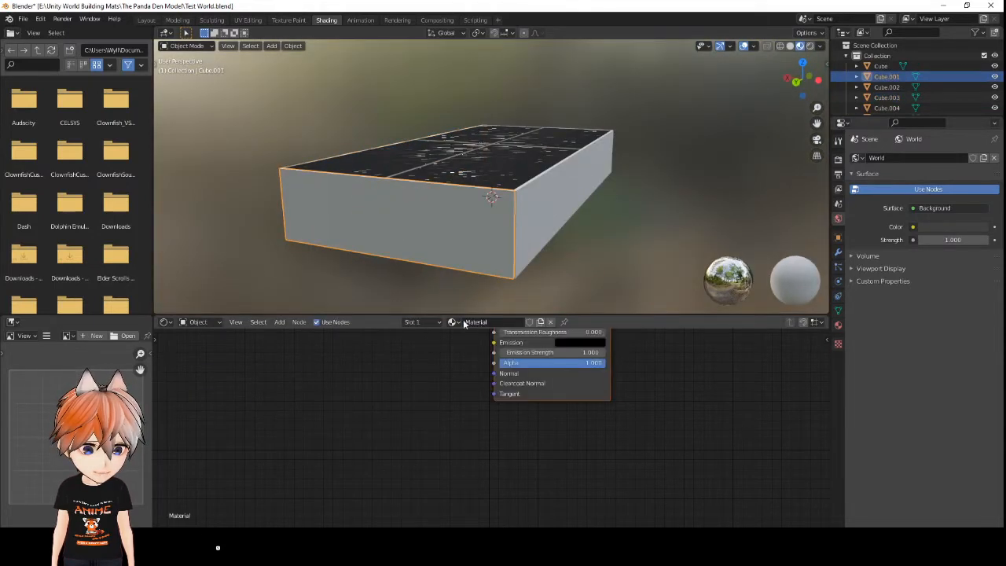
left_click(453, 322)
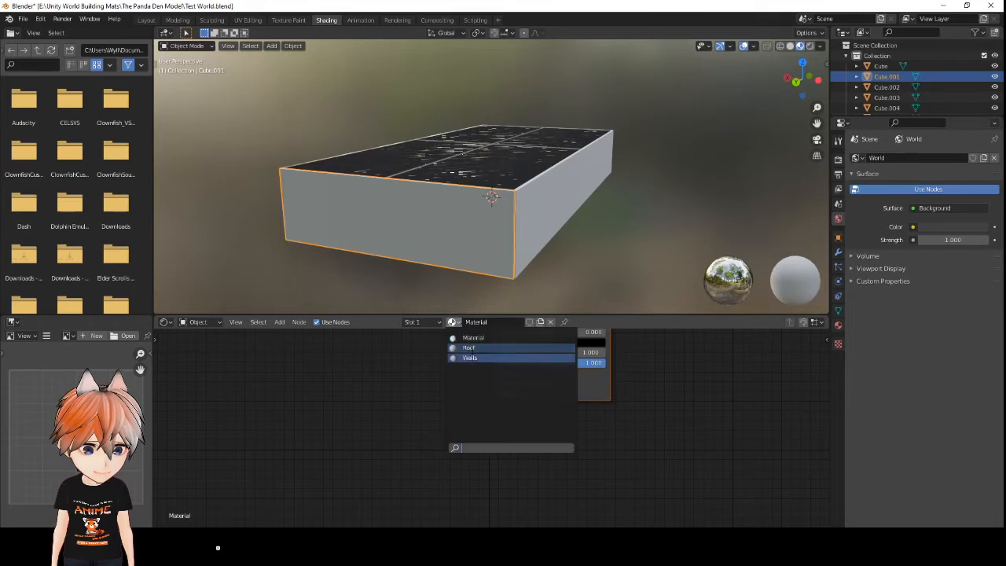
left_click(479, 357)
- Assign the Walls material to the second long wall, Cube.004
middle_click_drag(541, 263, 442, 260)
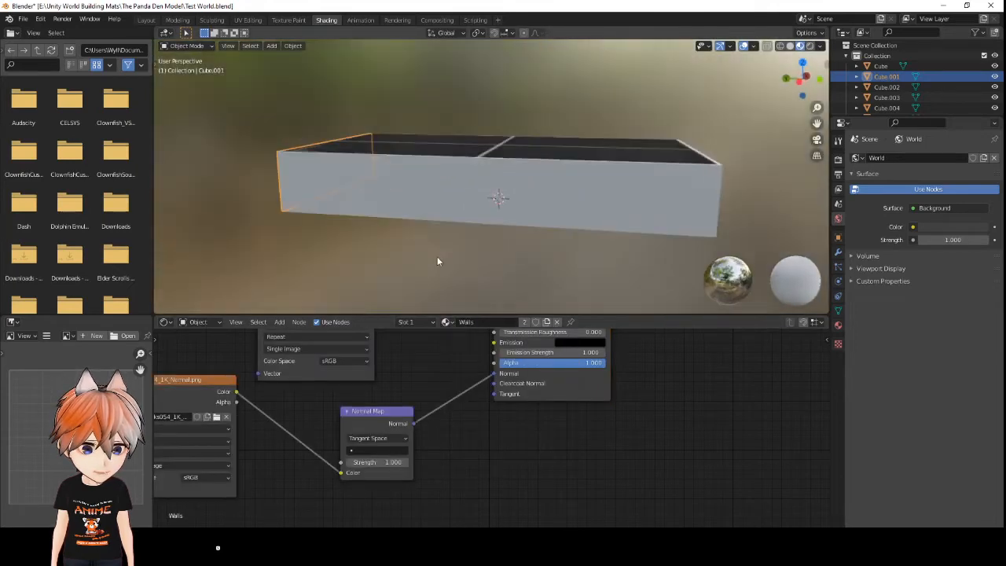
left_click(465, 197)
left_click(467, 322)
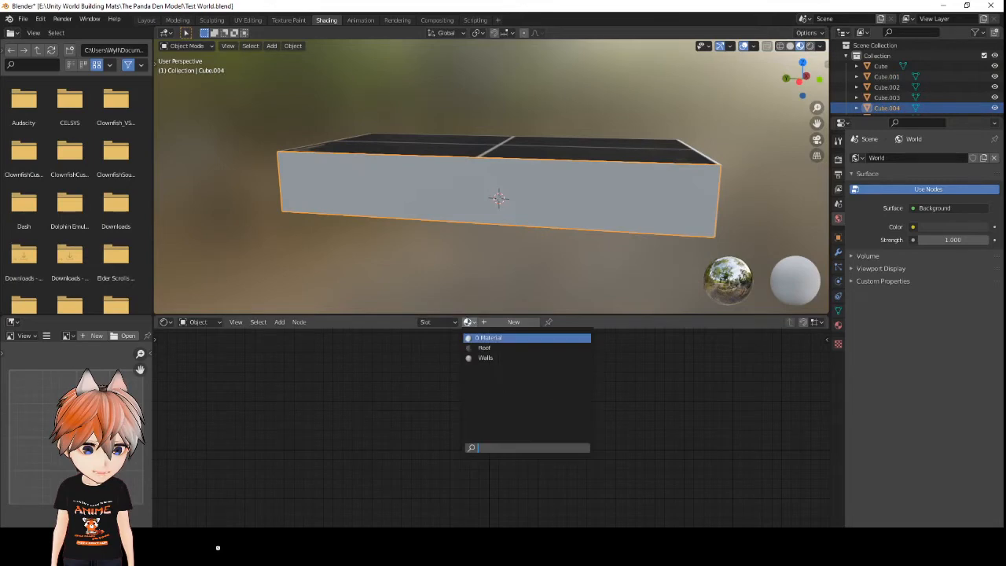
left_click(473, 358)
- Assign the Walls material to the remaining short end wall, Cube.002
middle_click_drag(559, 248, 451, 226)
left_click(445, 213)
left_click(467, 322)
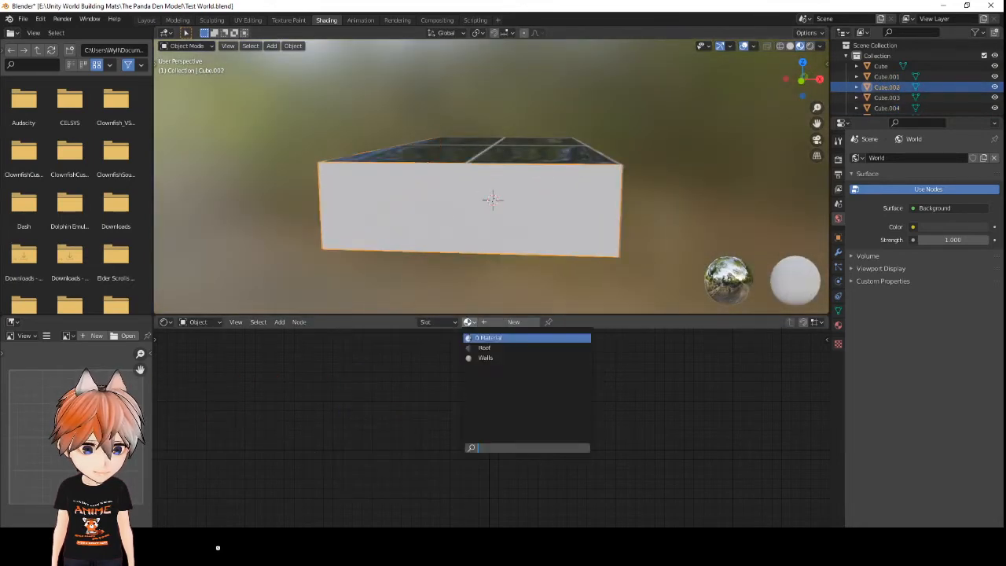
left_click(473, 357)
- Hide the roof slab Cube.005 to expose the inside of the room
middle_click_drag(391, 252, 597, 296)
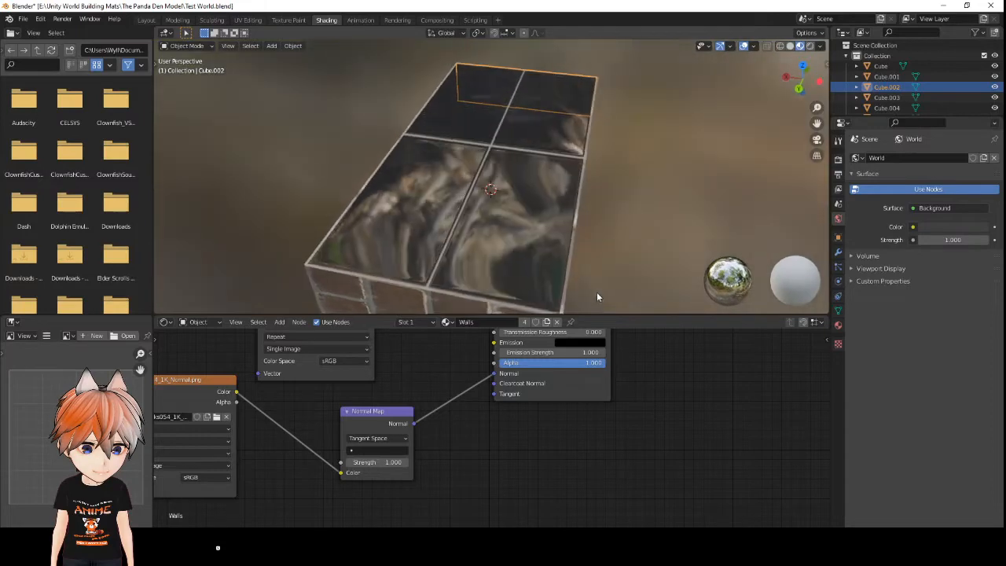
left_click(429, 236)
middle_click_drag(566, 265, 500, 288)
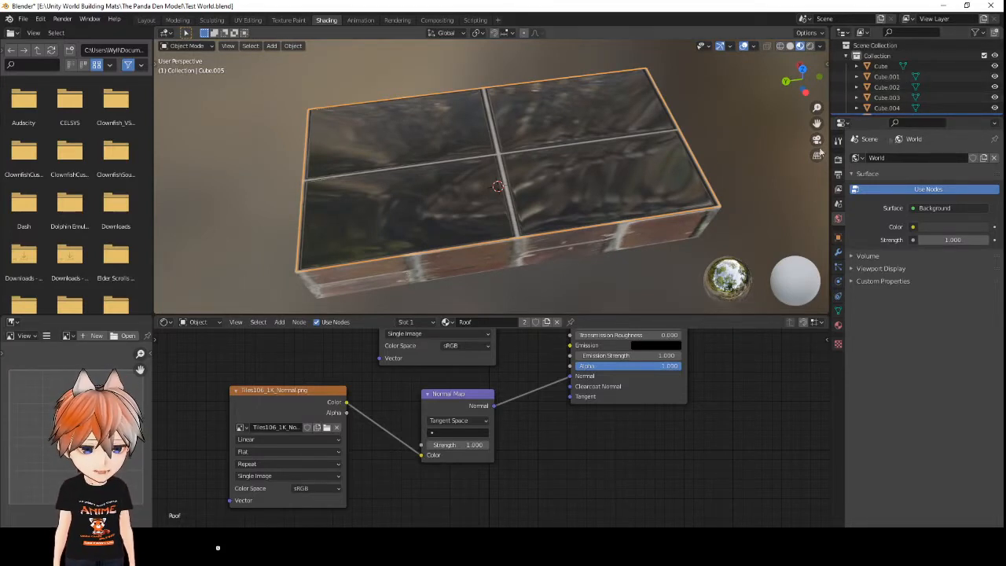
scroll(879, 109, "down", 1)
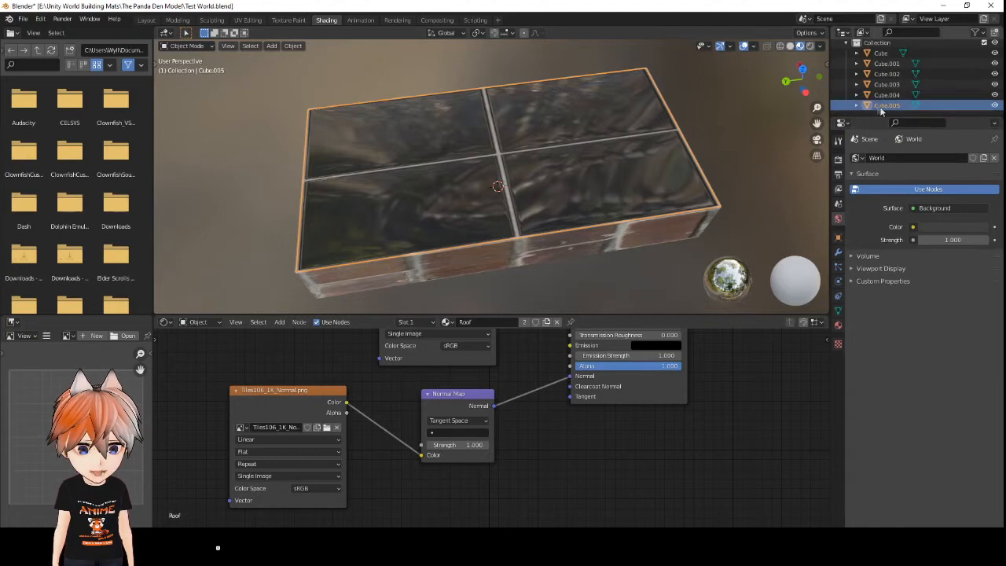
left_click(994, 107)
- Replace the Roof material on the floor slab Cube with the existing default Material and rename that material Floor
scroll(902, 81, "up", 2)
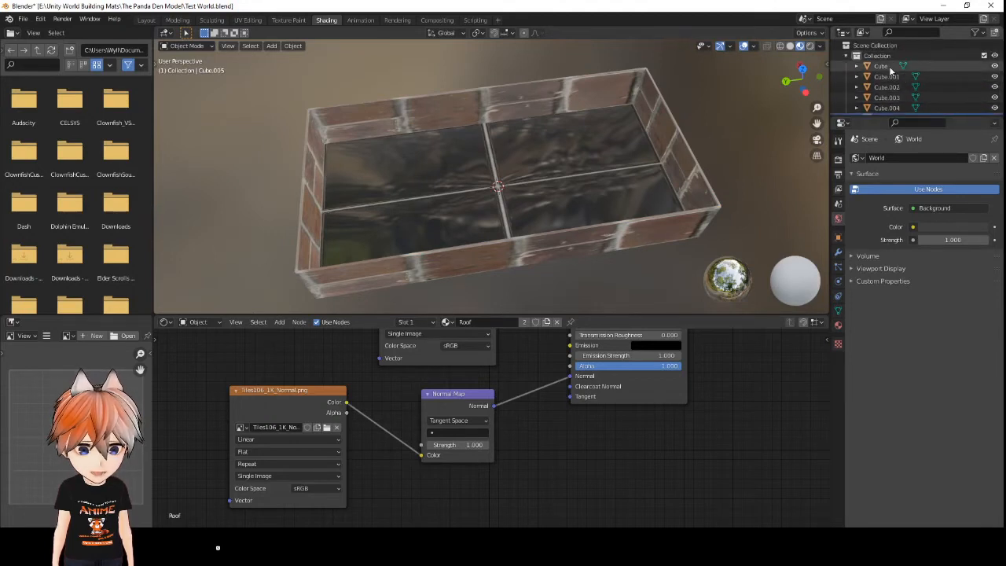
left_click(887, 66)
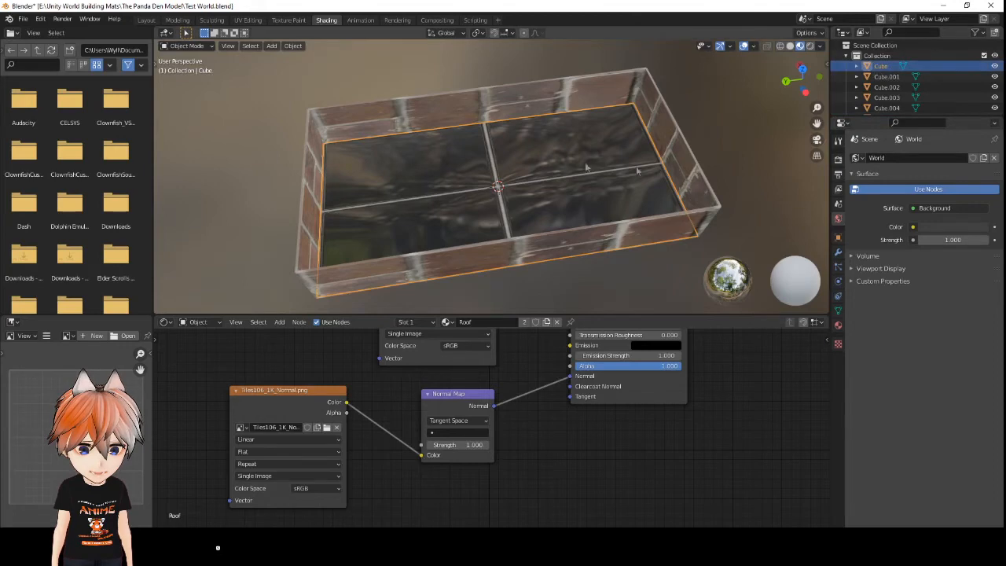
middle_click_drag(551, 159, 537, 183)
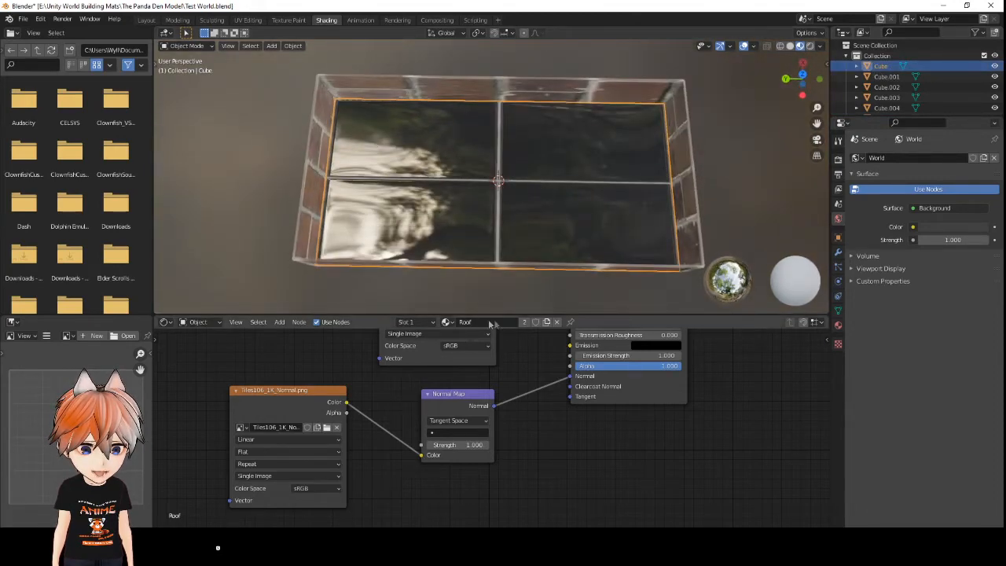
left_click(447, 322)
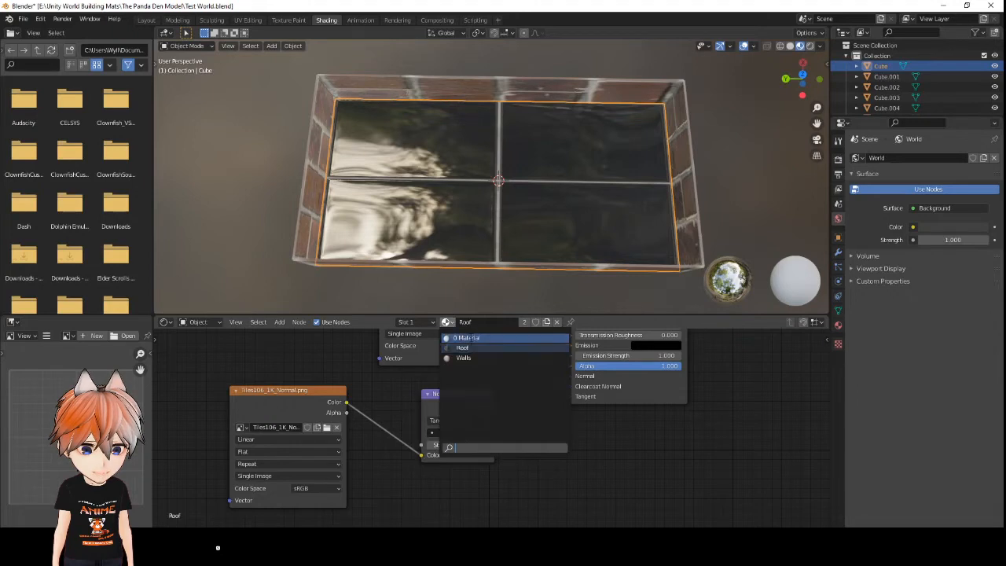
left_click(471, 338)
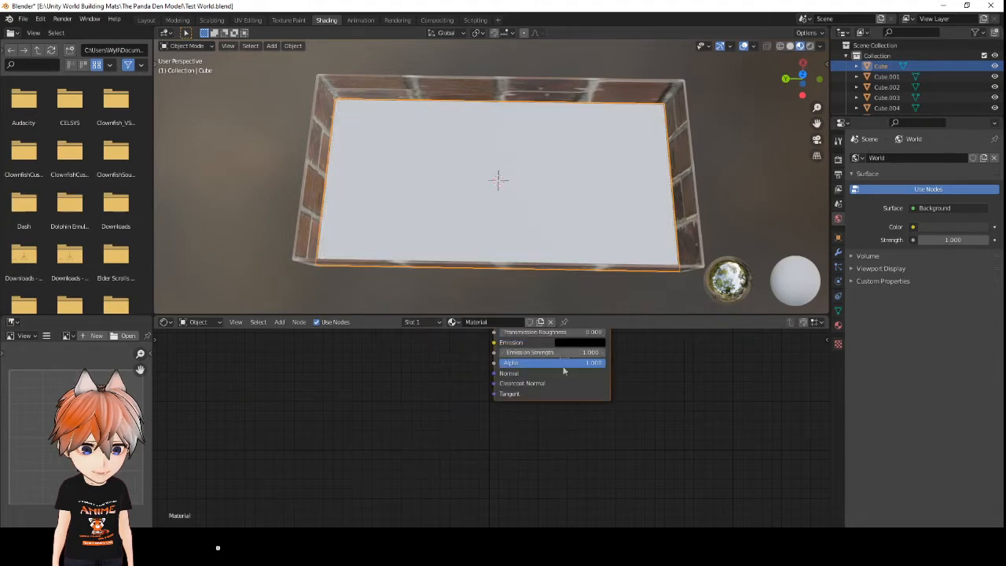
double_click(481, 322)
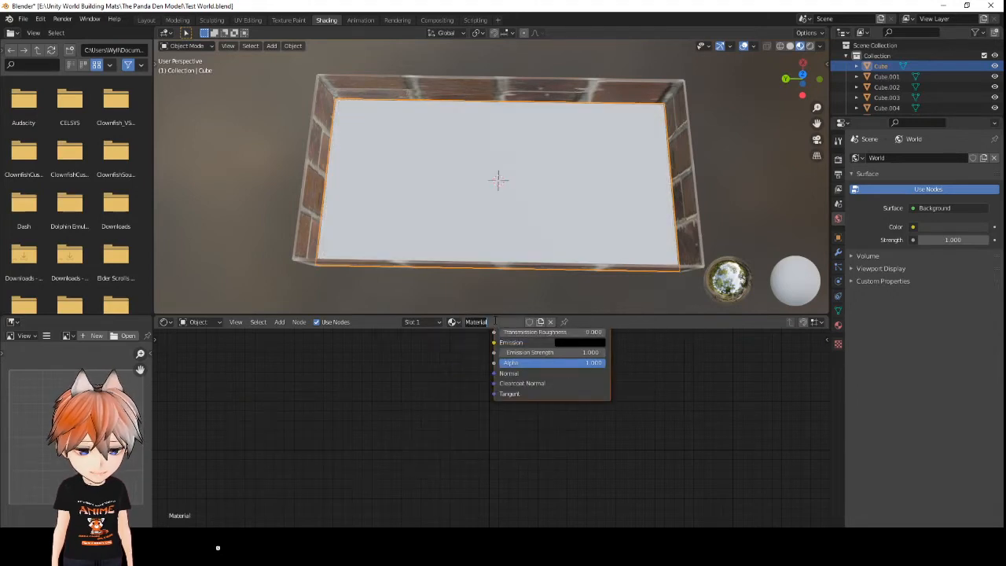
type("Floor")
key("Return")
- Add an Image Texture node beside the Principled BSDF in the Floor material
middle_click_drag(462, 397, 458, 525)
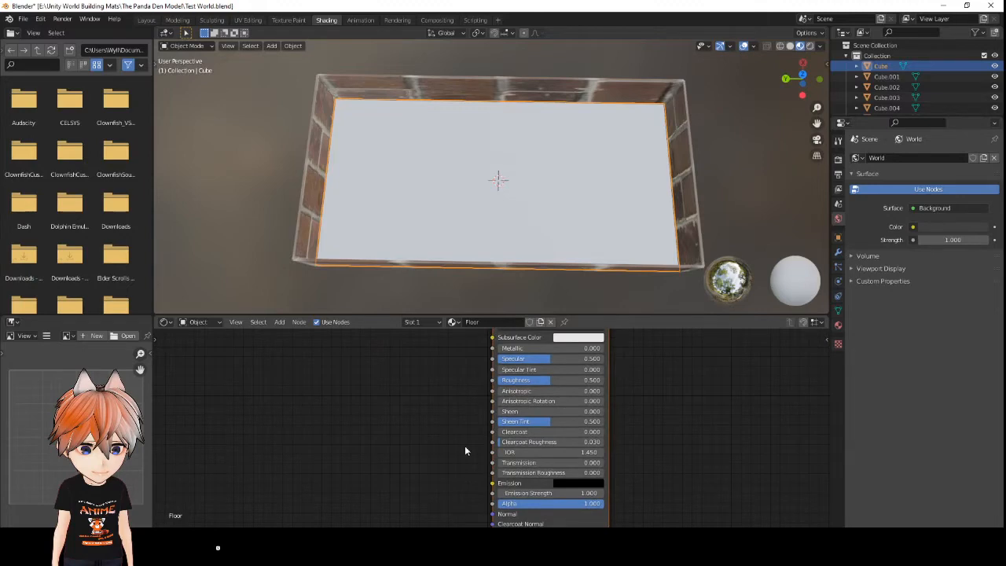
middle_click_drag(466, 437, 482, 424)
scroll(469, 430, "down", 1)
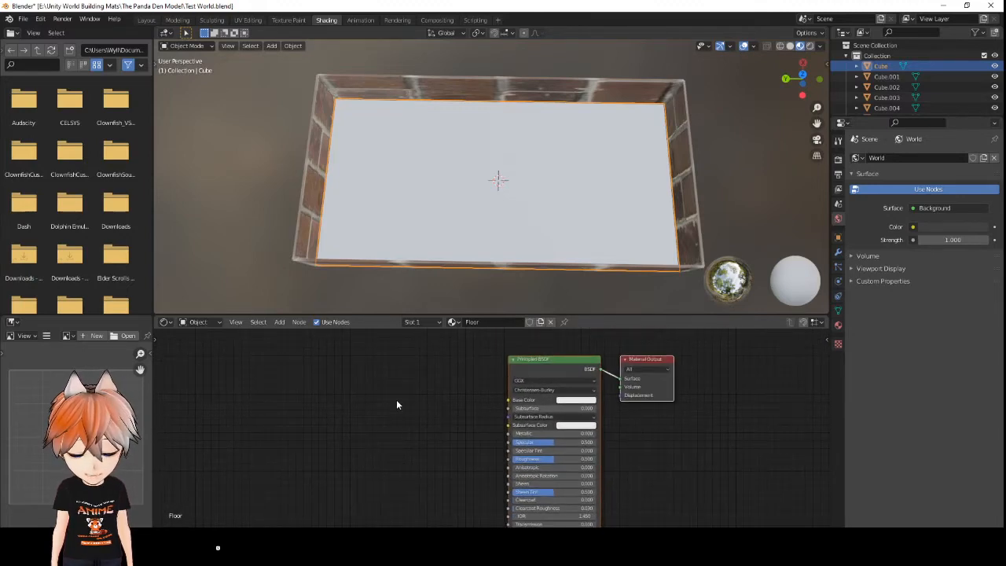
key("shift+a")
mouse_move(399, 447)
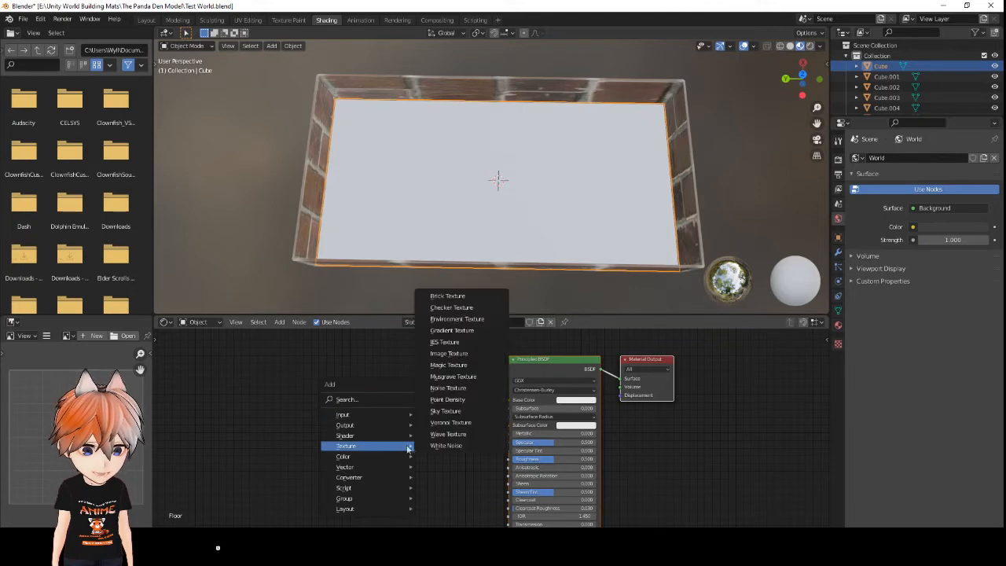
left_click(459, 351)
left_click(357, 352)
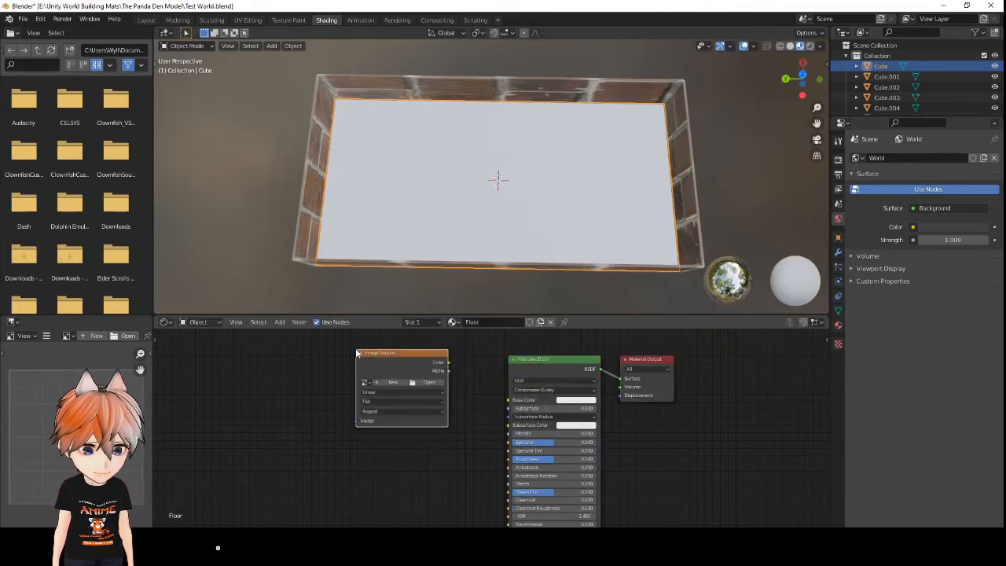
- Load WoodFloor043_1K_Color.png from the WoodFloor043_1K-PNG download folder into the texture node and connect its Color output to Base Color
left_click(425, 384)
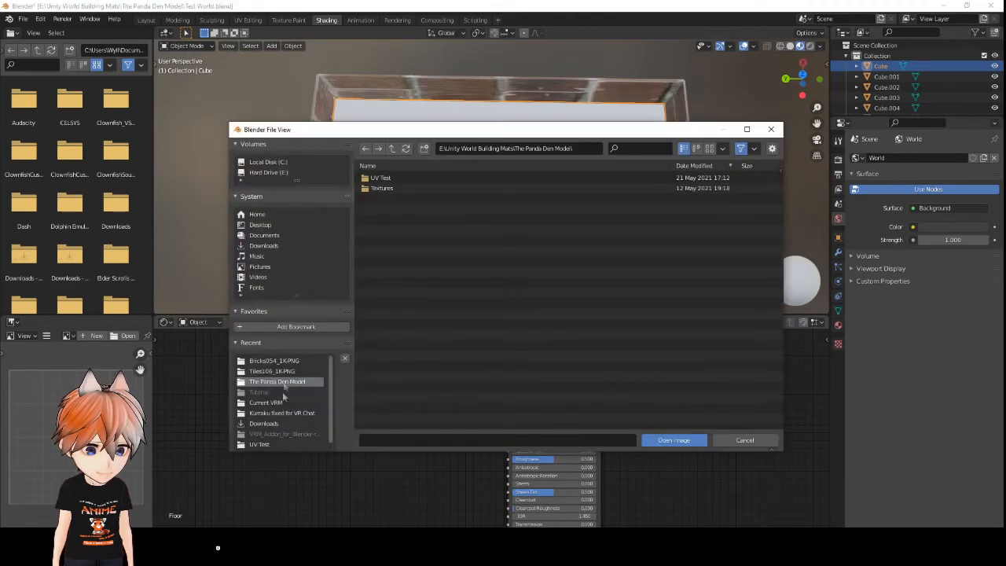
left_click(281, 422)
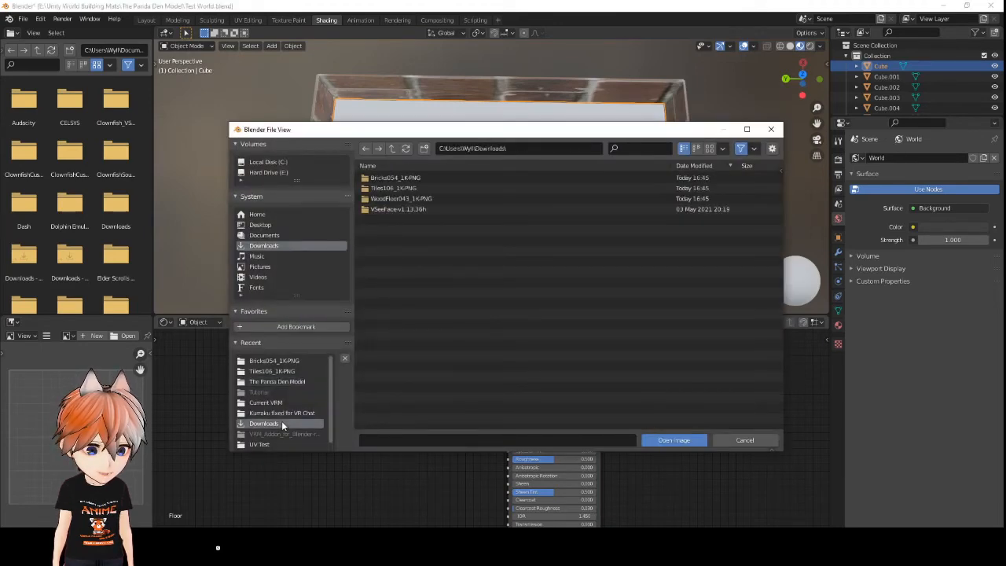
double_click(396, 198)
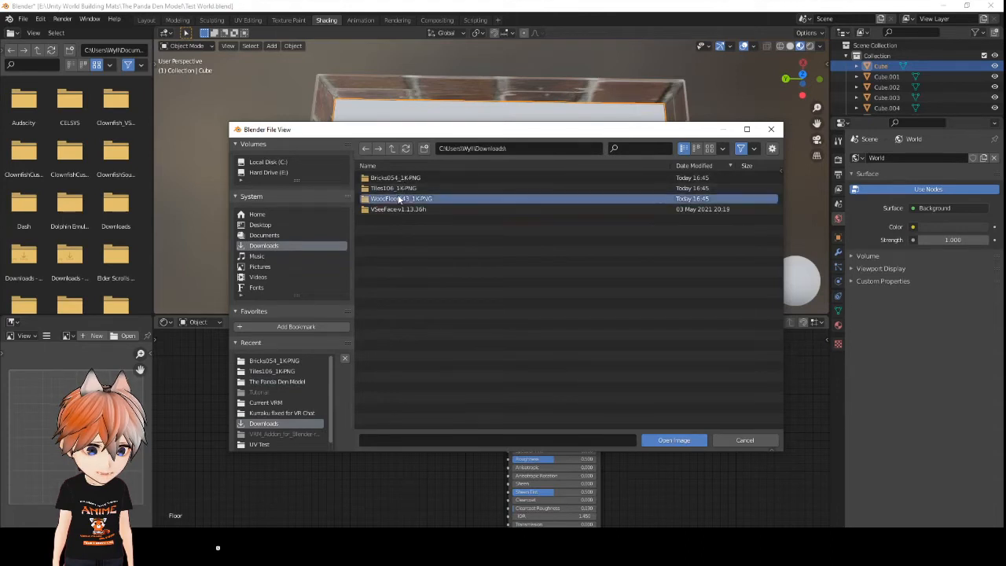
left_click(404, 188)
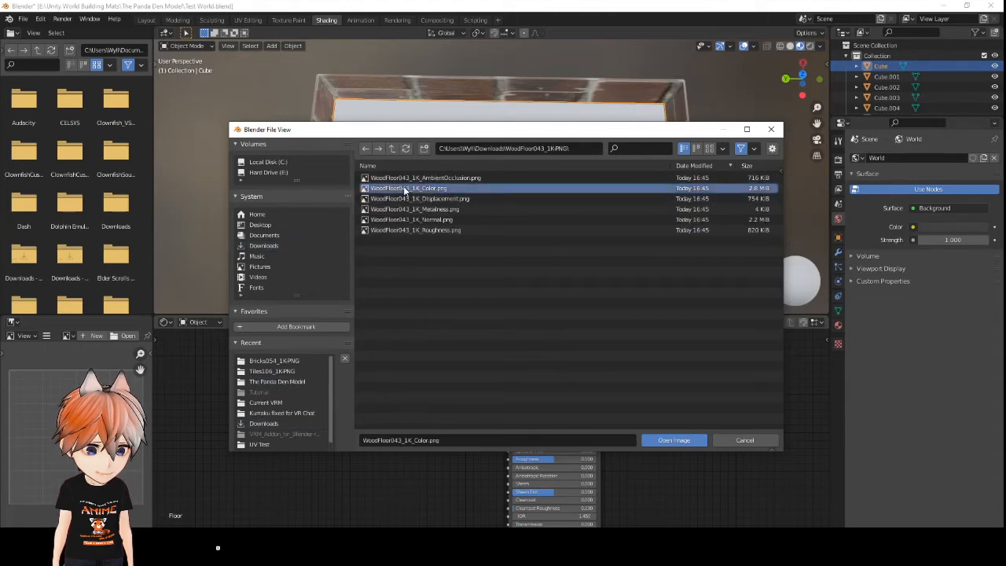
left_click(652, 440)
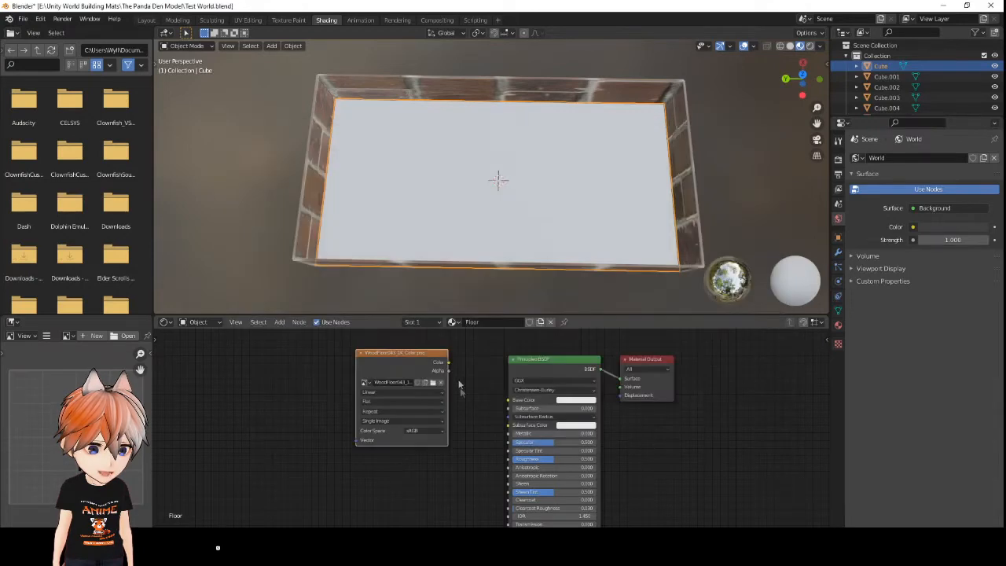
scroll(449, 366, "up", 3)
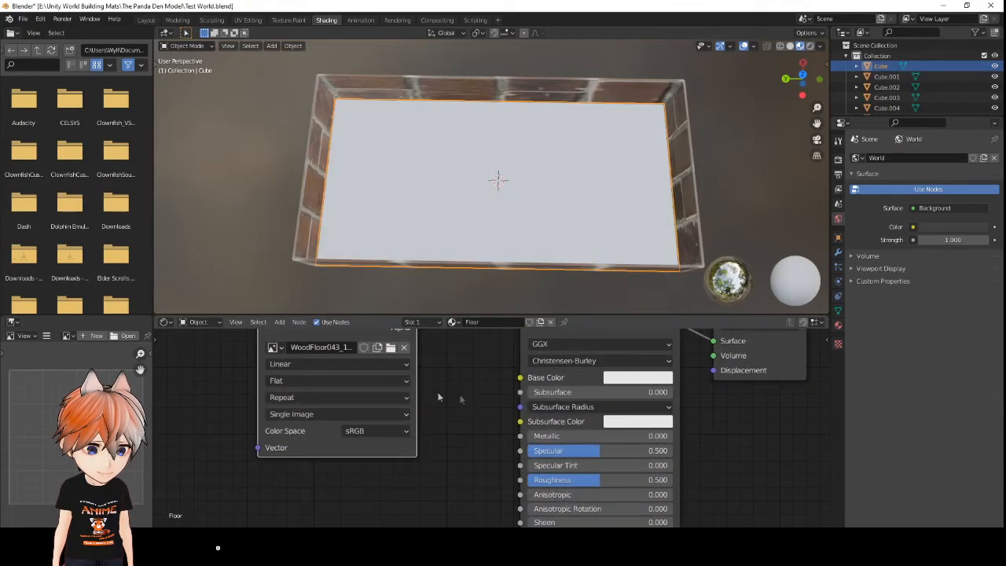
middle_click_drag(471, 394, 470, 456)
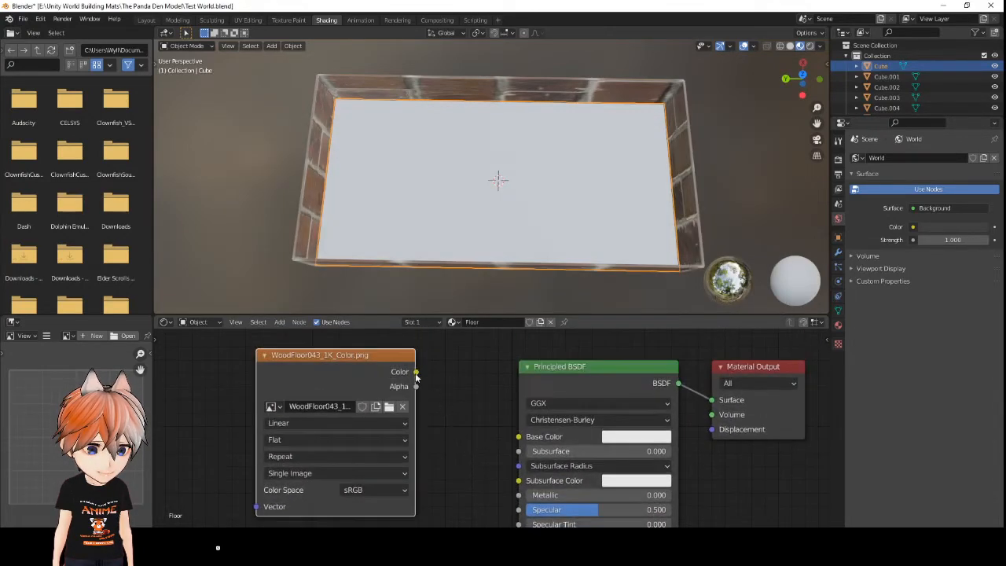
left_click_drag(489, 434, 519, 436)
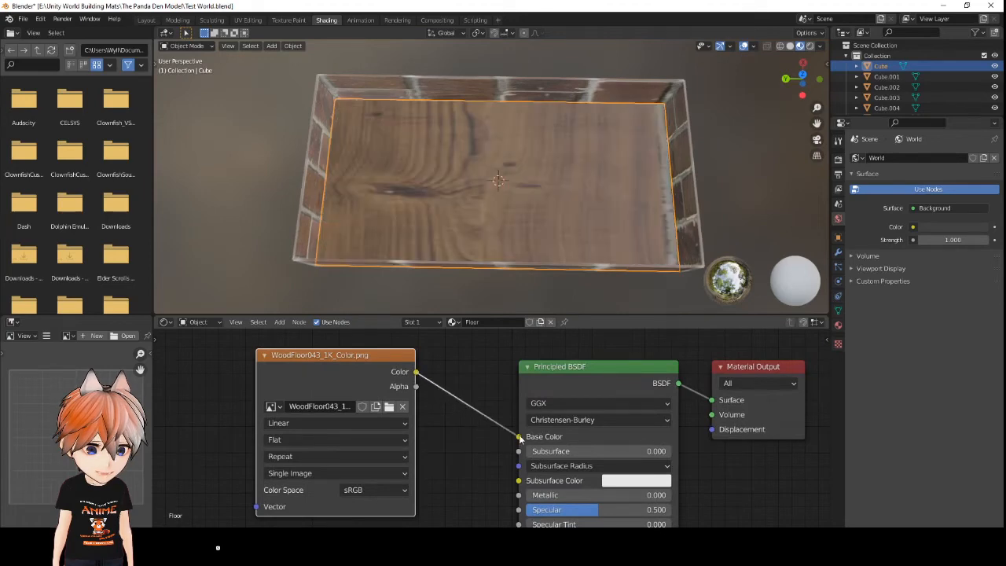
- Duplicate the WoodFloor043 color texture node and place the copy directly below the original
middle_click_drag(471, 440, 482, 357)
scroll(473, 430, "down", 3)
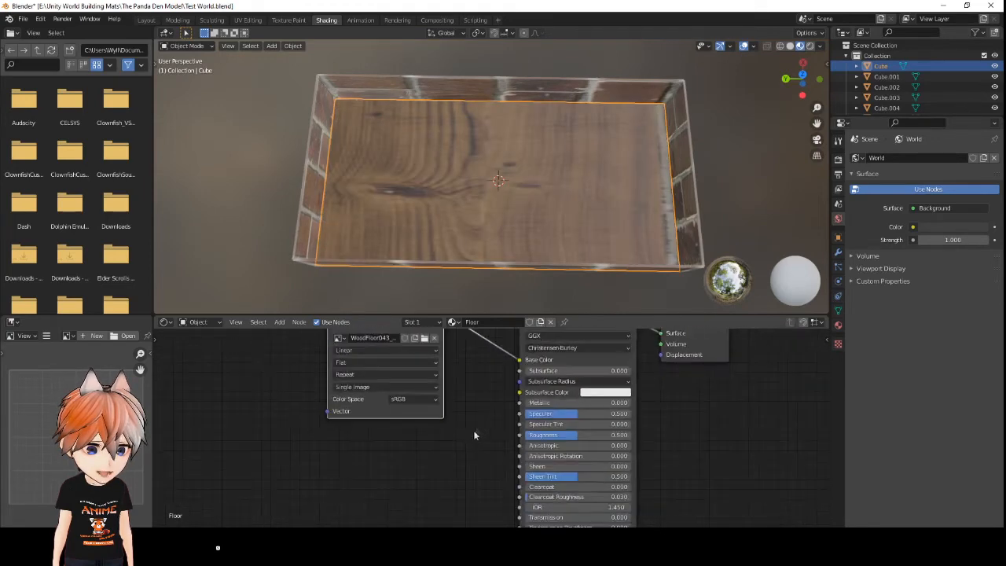
mouse_move(469, 434)
middle_mouse_down()
mouse_move(468, 421)
mouse_move(474, 442)
middle_mouse_up()
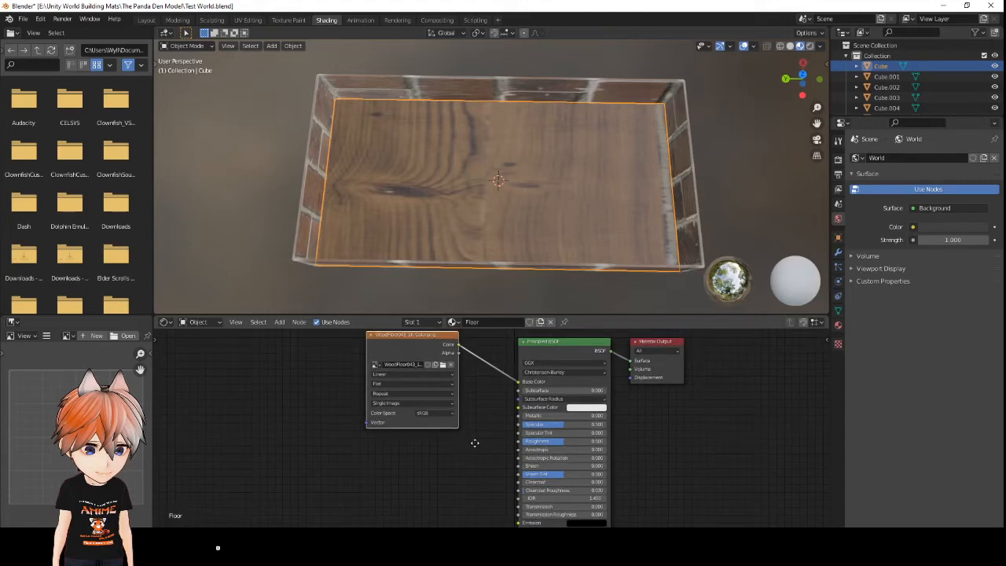
left_click(394, 349)
key("shift+d")
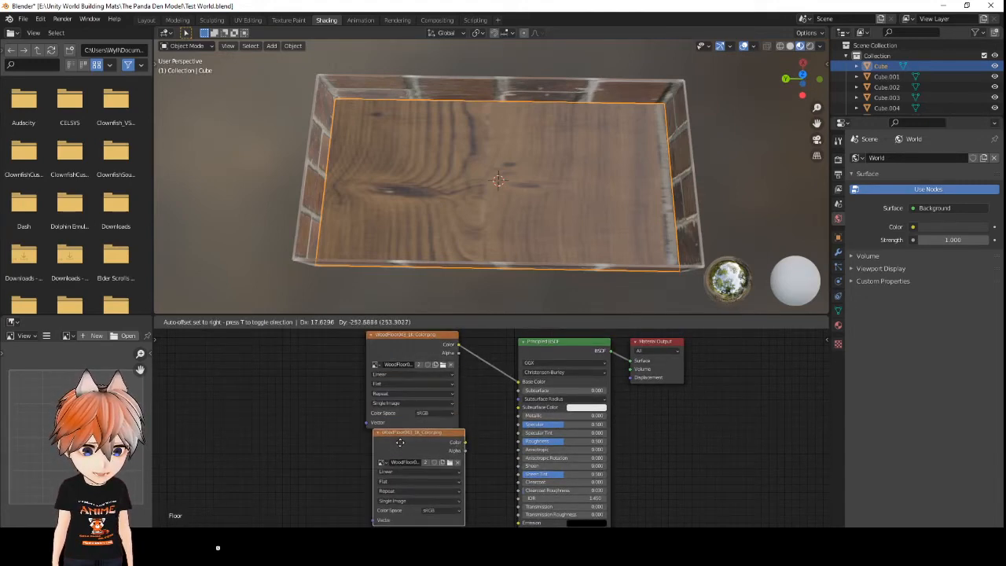
left_click(393, 454)
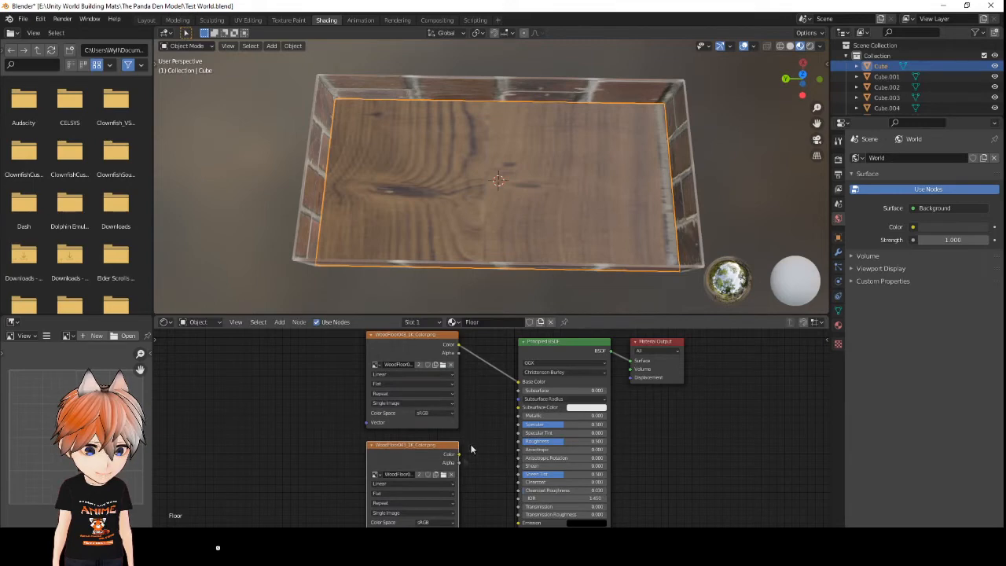
- Load WoodFloor043_1K_Roughness.png into the duplicated texture node and connect its Color output to the Principled BSDF's Roughness
scroll(470, 425, "up", 3)
middle_click_drag(470, 425, 484, 354)
left_click(442, 386)
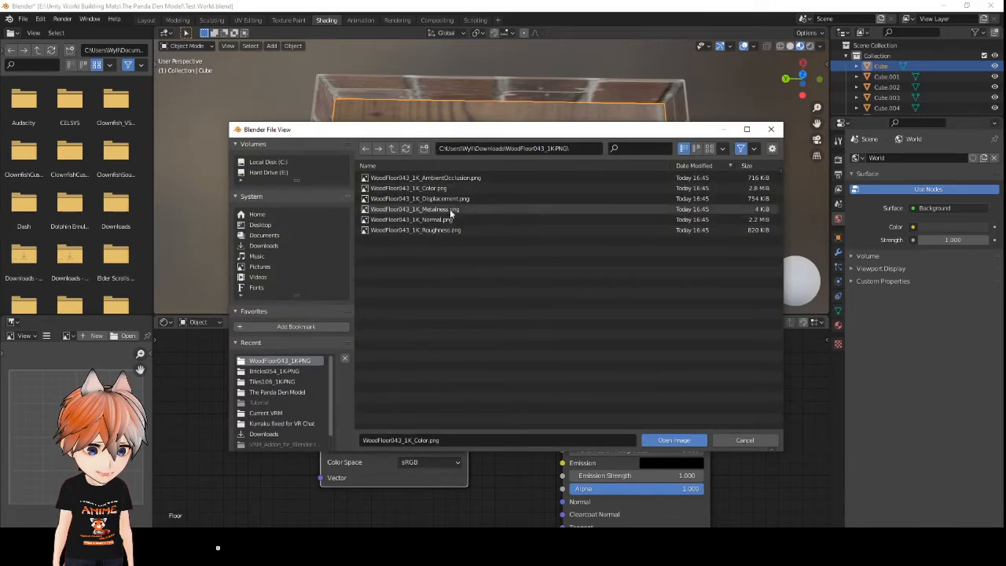
left_click(415, 230)
left_click(673, 440)
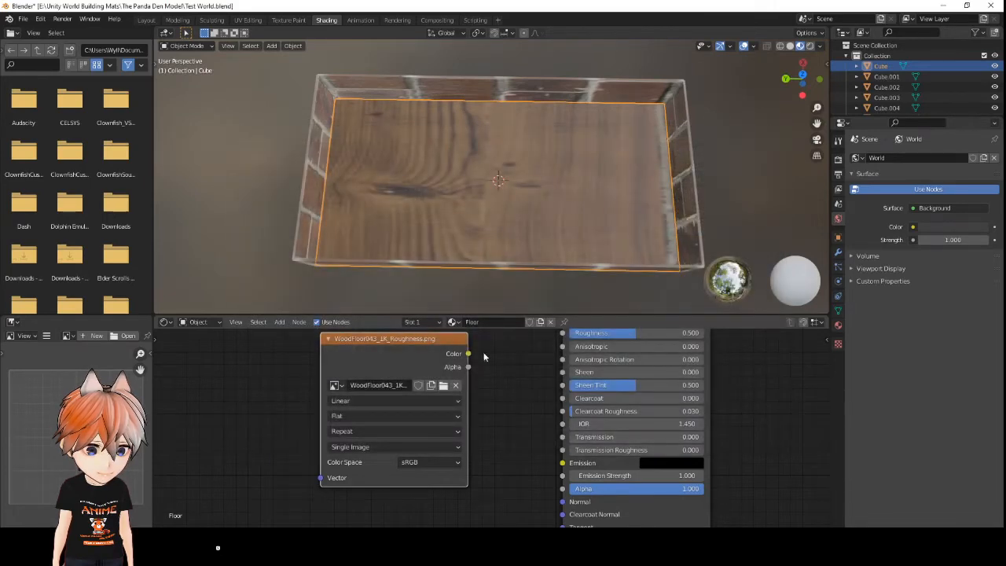
left_click_drag(468, 354, 561, 334)
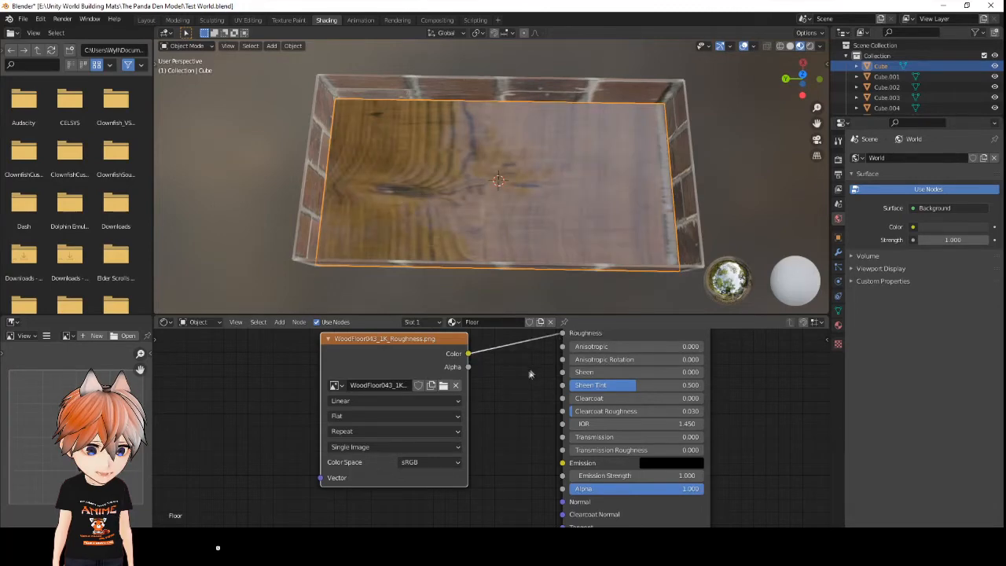
- Duplicate the WoodFloor043 roughness texture node and place the copy below and to the left of it
scroll(515, 411, "down", 3)
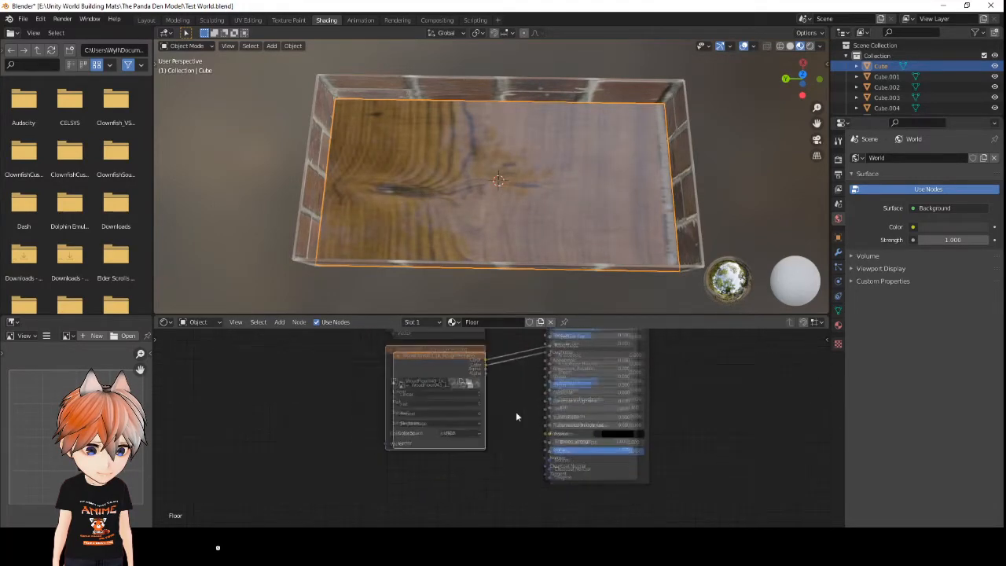
middle_click_drag(515, 418, 526, 402)
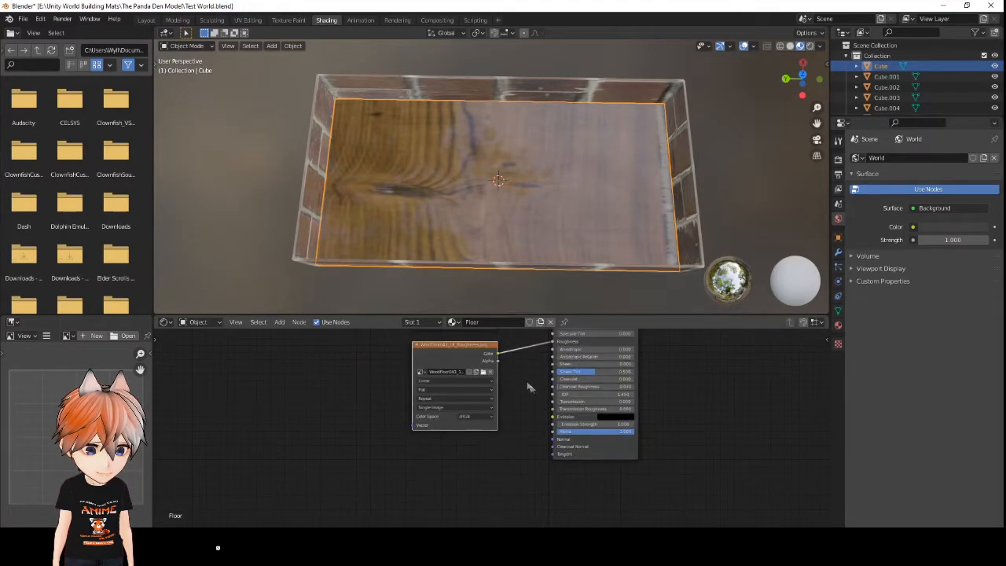
left_click(448, 358)
key("shift+d")
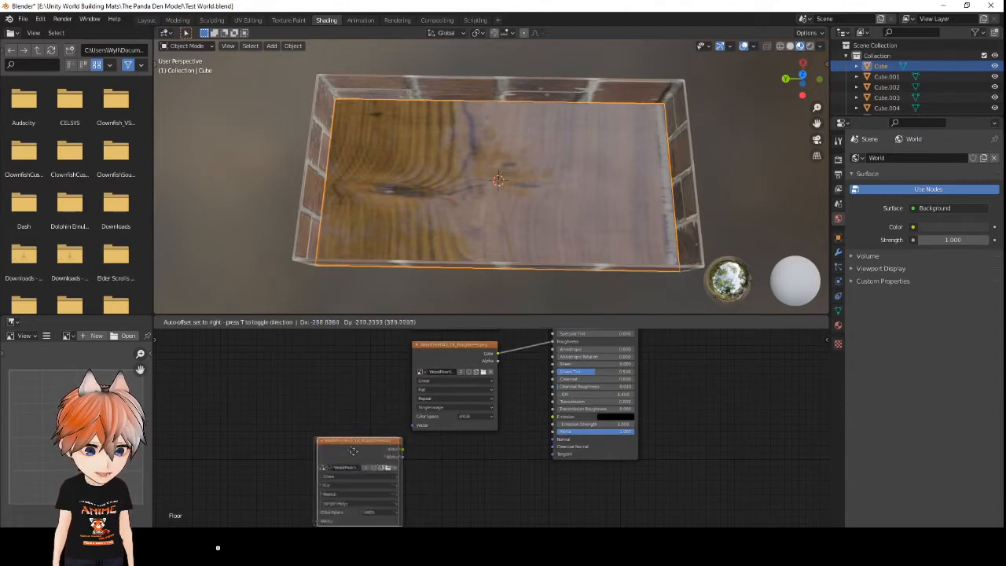
left_click(363, 458)
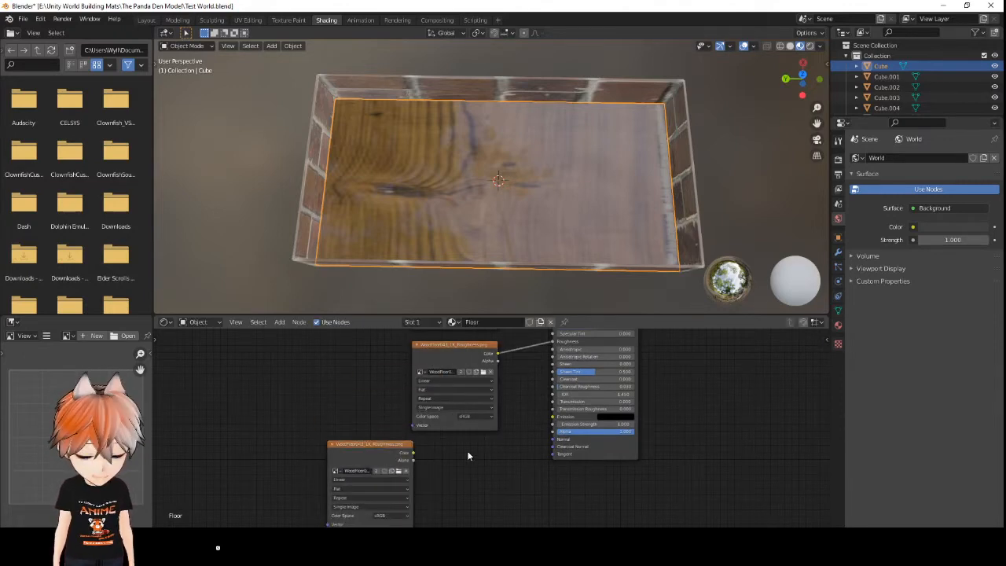
- Add a Normal Map node beside the duplicated roughness texture node and connect its Normal output to the Principled BSDF's Normal input
key("shift+a")
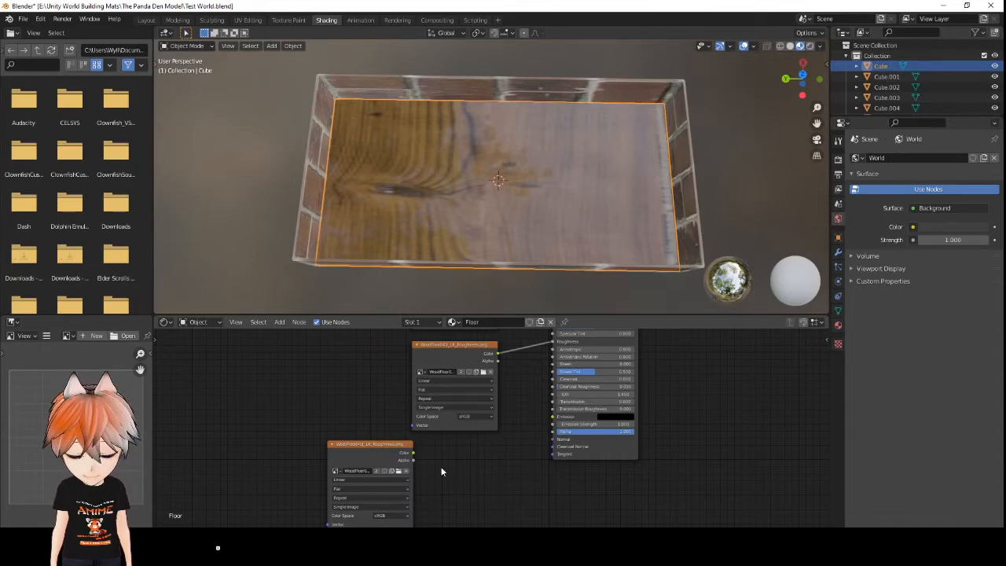
key("shift+a")
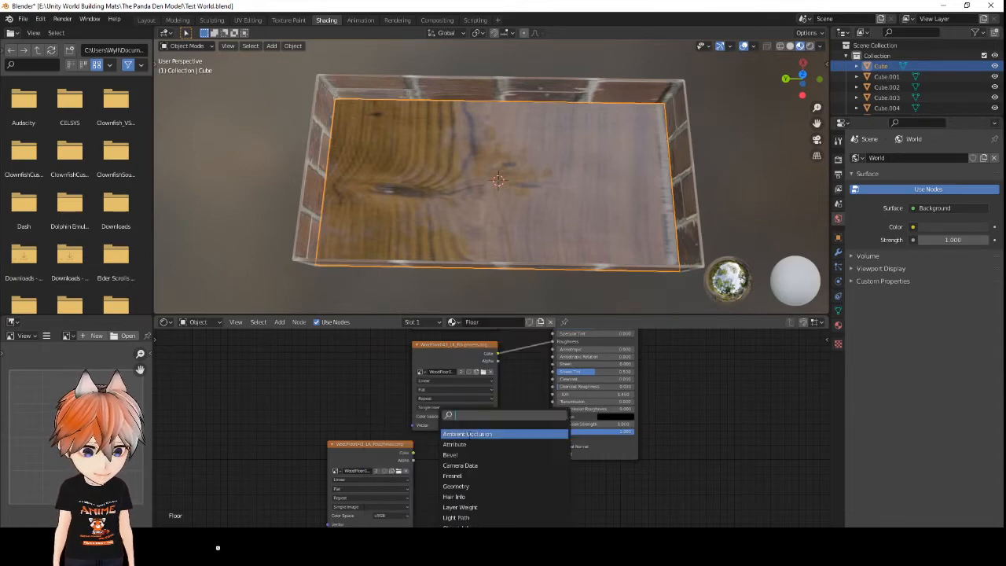
type("Norm")
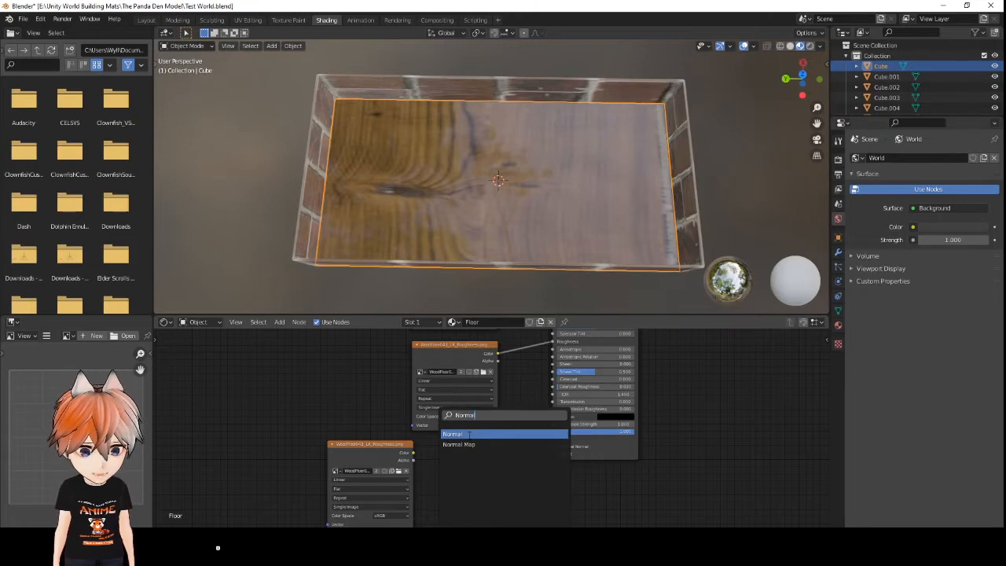
type("al")
left_click(463, 443)
left_click(491, 469)
scroll(536, 462, "up", 2)
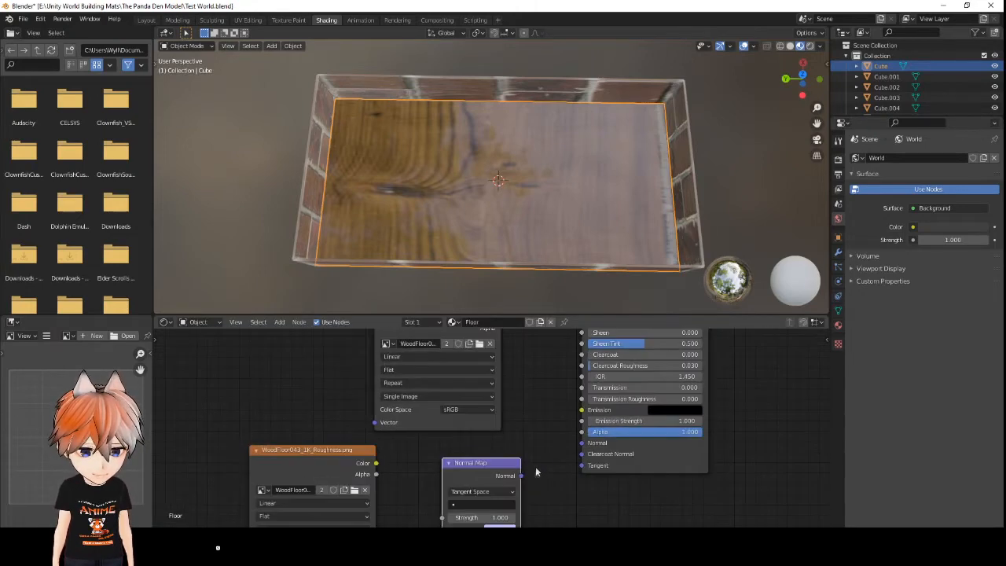
left_click_drag(520, 475, 581, 443)
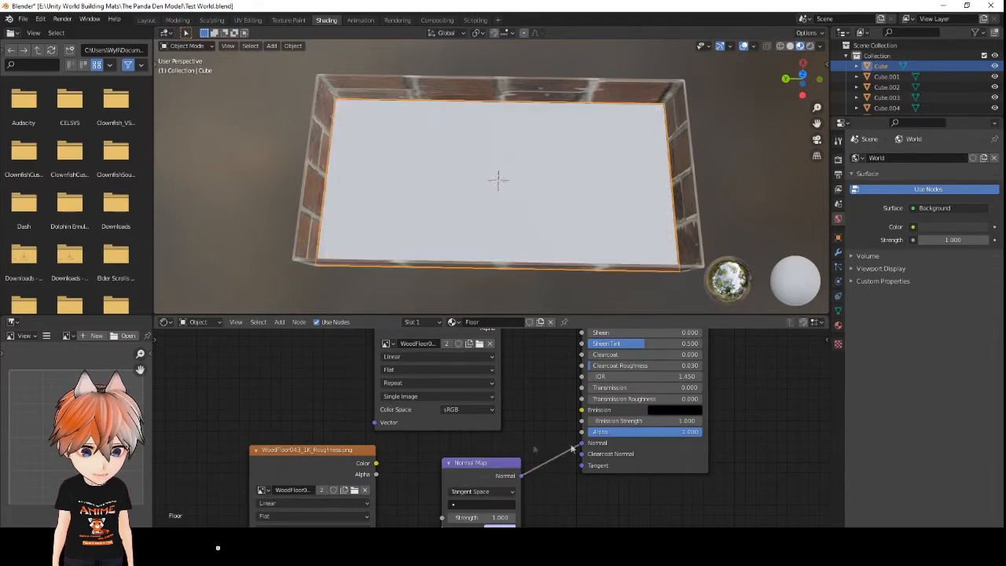
- Load WoodFloor043_1K_Normal.png into the duplicated texture node and connect its Color output to the Normal Map node's Color input
left_click(353, 490)
left_click(428, 219)
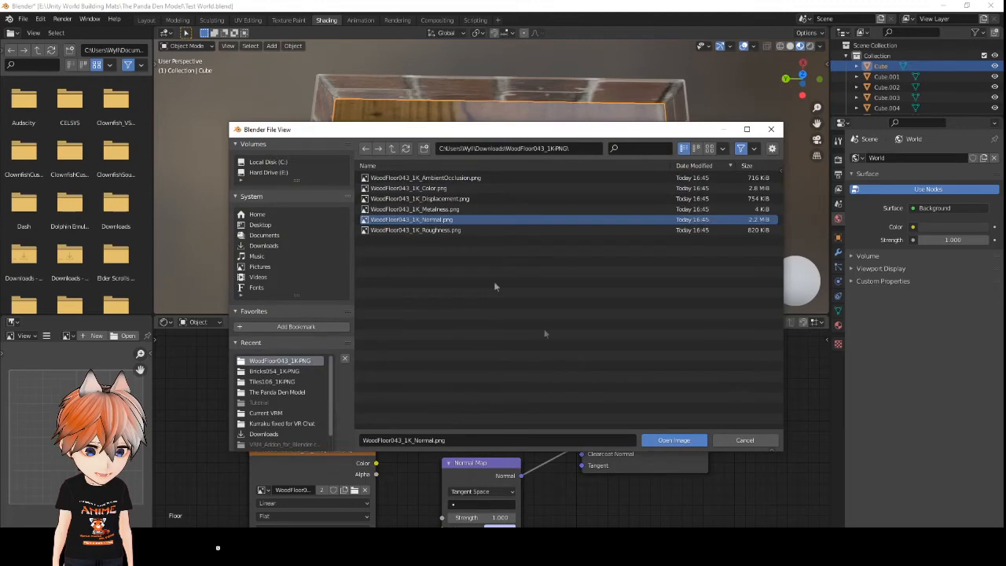
left_click(673, 440)
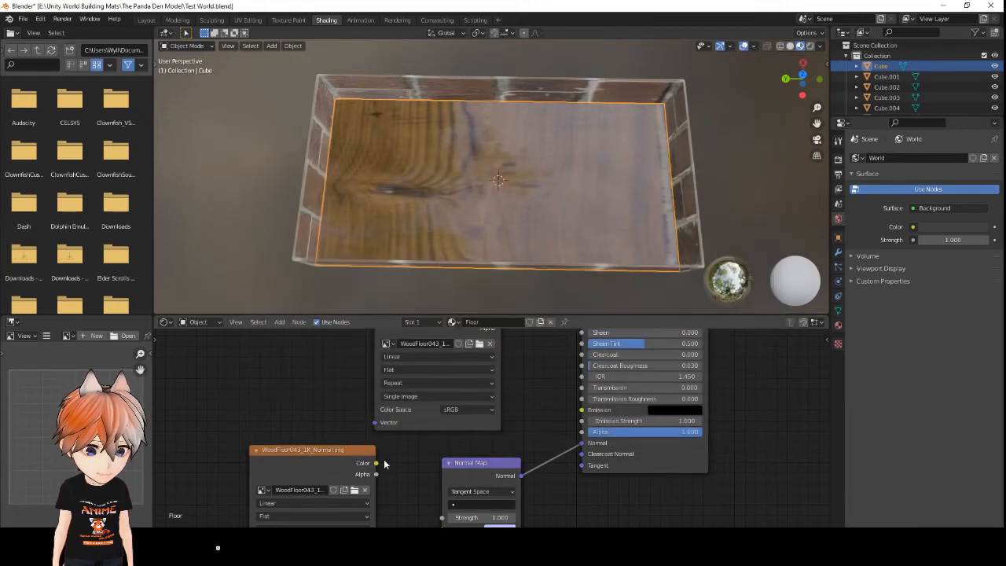
left_click_drag(375, 464, 441, 516)
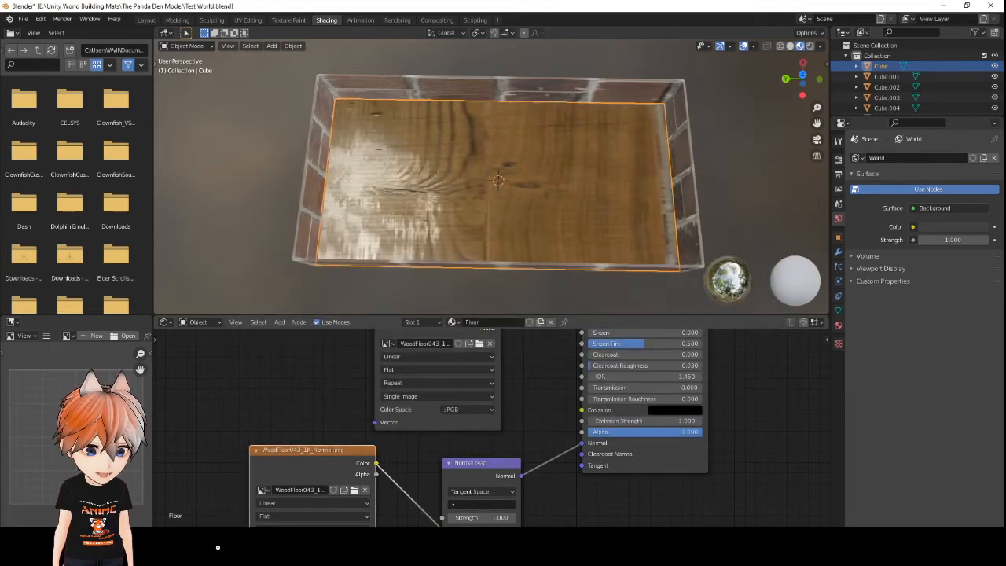
mouse_move(397, 231)
middle_mouse_down()
mouse_move(407, 174)
mouse_move(319, 178)
mouse_move(301, 219)
mouse_move(428, 233)
mouse_move(320, 220)
mouse_move(316, 250)
mouse_move(401, 237)
mouse_move(396, 190)
mouse_move(434, 202)
mouse_move(363, 233)
mouse_move(367, 260)
mouse_move(421, 256)
mouse_move(390, 202)
mouse_move(413, 194)
mouse_move(388, 195)
mouse_move(377, 213)
mouse_move(398, 222)
middle_mouse_up()
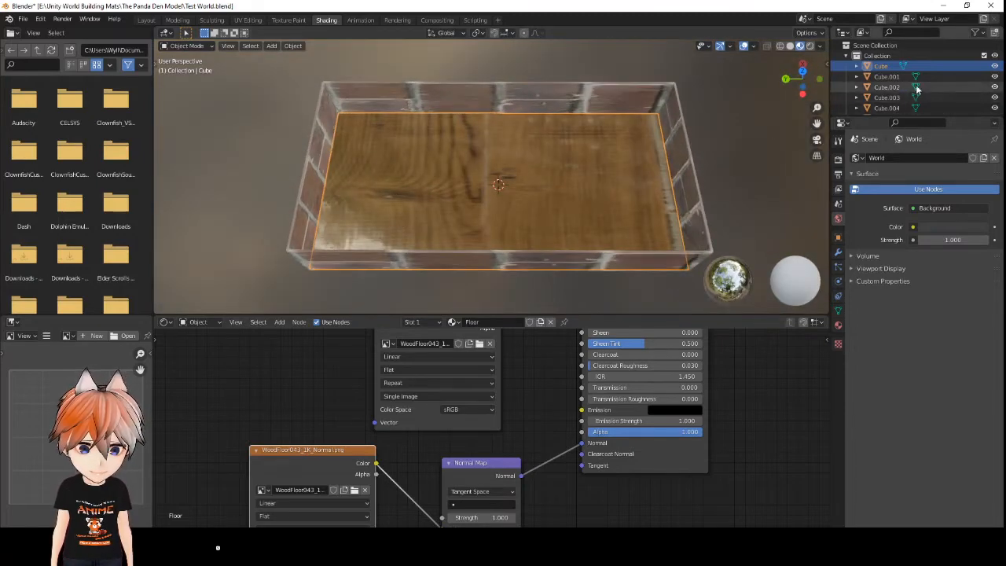
- Unhide the ceiling object Cube.005 and save the Blender file
scroll(917, 92, "down", 1)
left_click(994, 106)
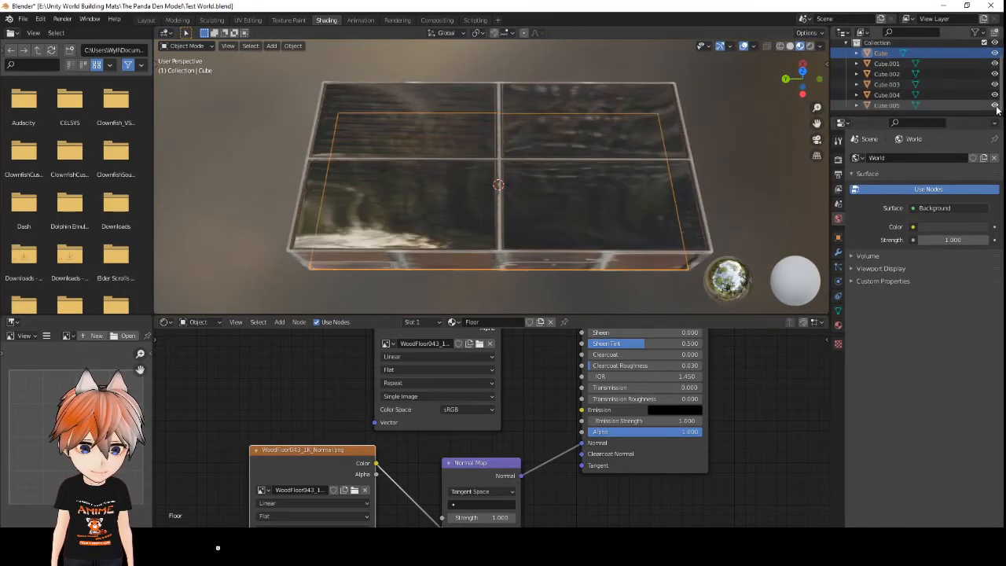
middle_click_drag(485, 180, 464, 146)
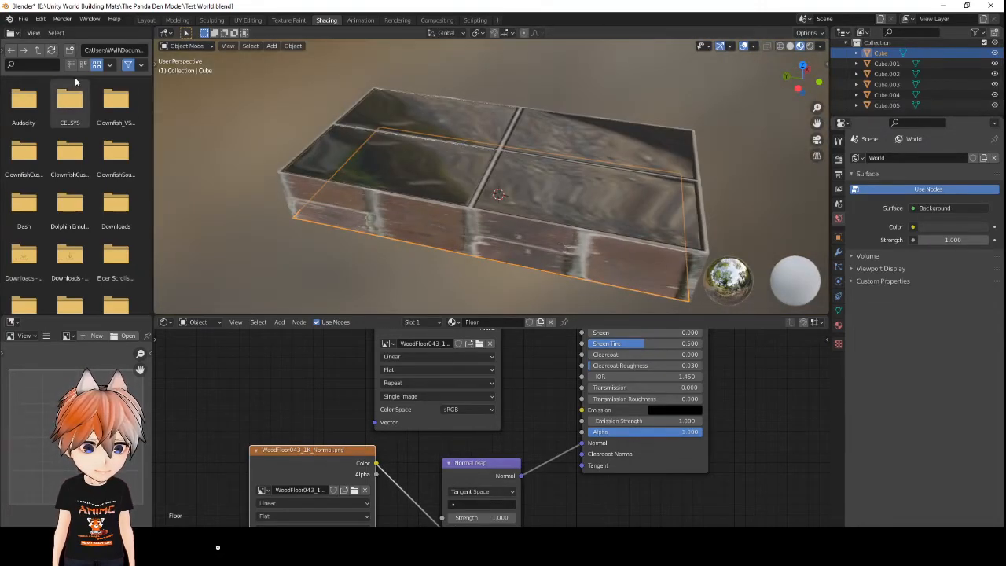
left_click(23, 18)
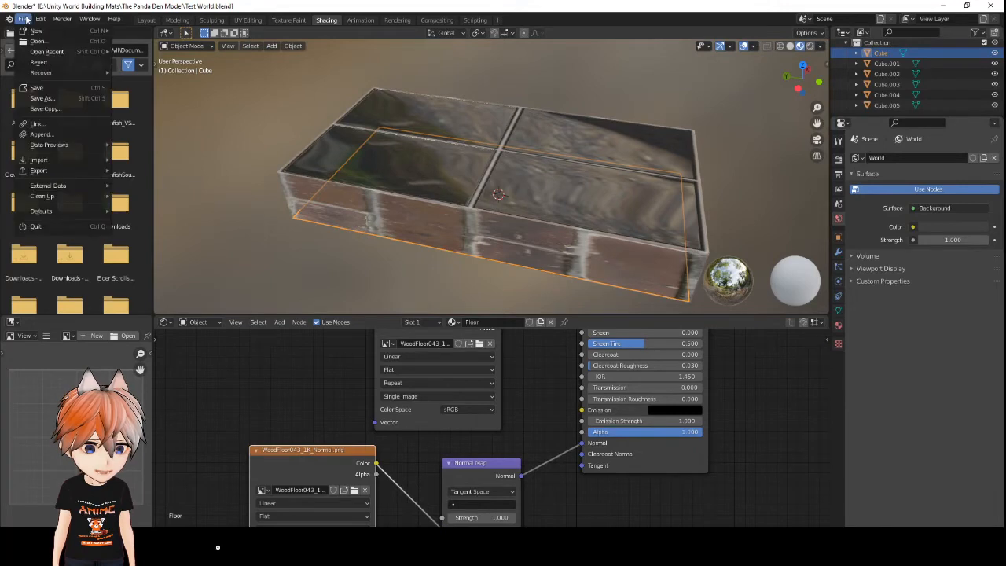
left_click(37, 87)
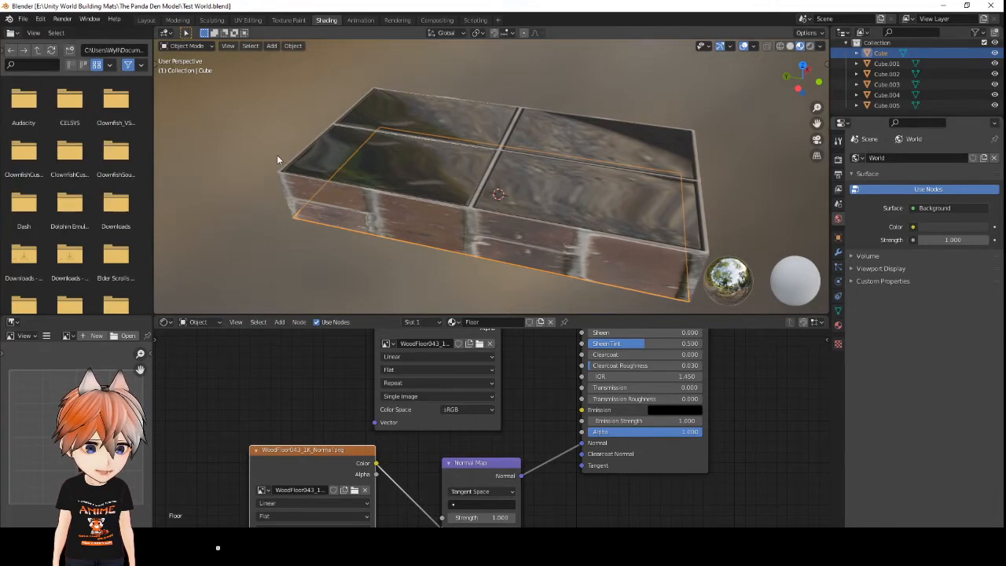
middle_click_drag(278, 155, 330, 159)
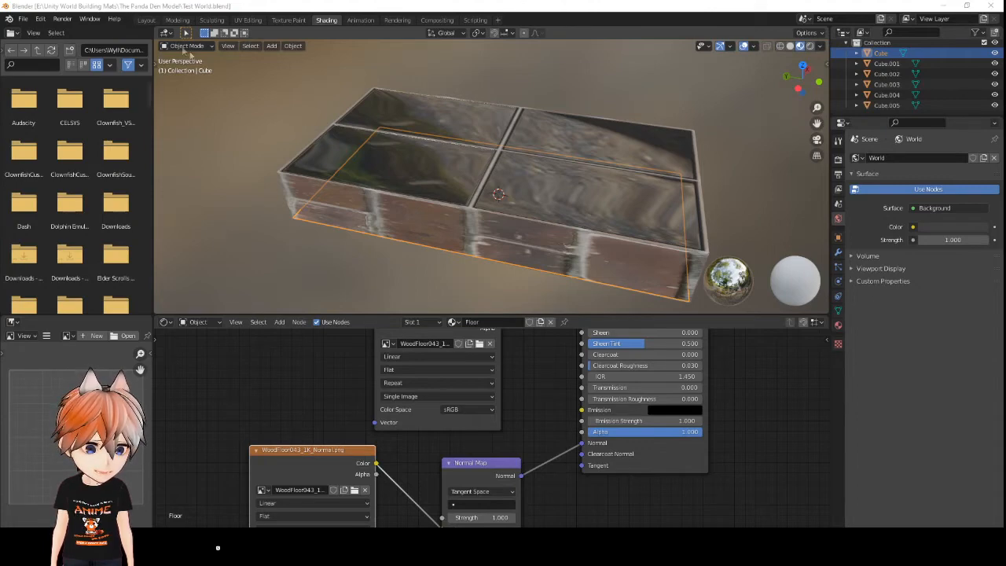
- Switch to the UV Editing workspace and set the 3D viewport to Material Preview shading with the whole room in view
left_click(246, 21)
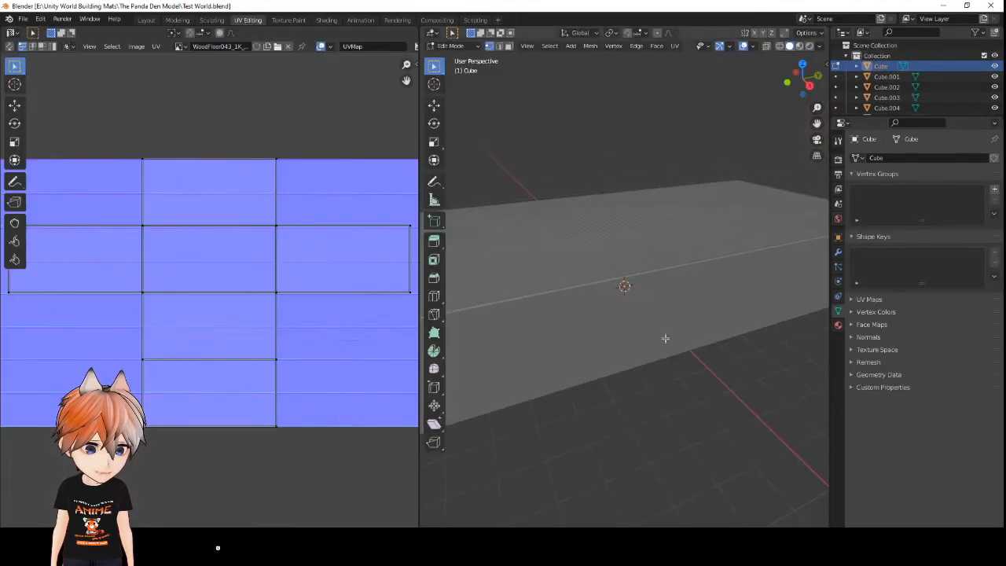
mouse_move(665, 340)
middle_mouse_down()
mouse_move(621, 359)
mouse_move(620, 373)
mouse_move(655, 362)
mouse_move(663, 337)
mouse_move(624, 341)
mouse_move(631, 370)
mouse_move(655, 355)
middle_mouse_up()
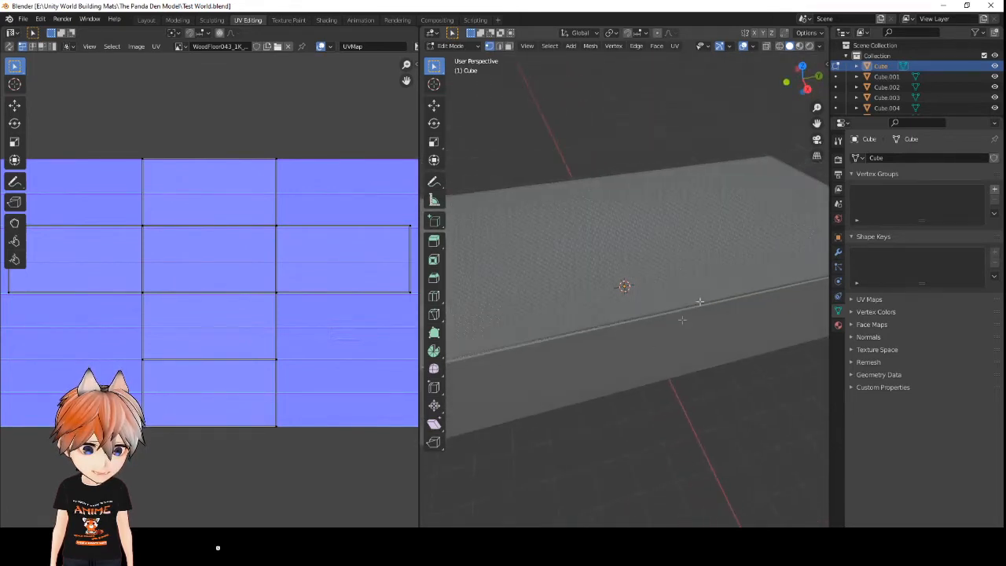
left_click(799, 46)
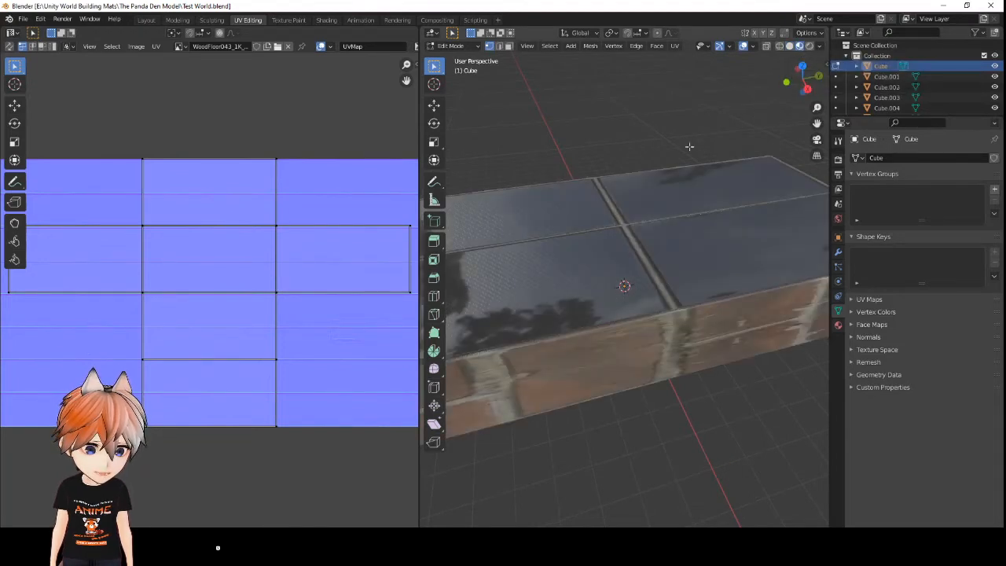
middle_click_drag(639, 206, 621, 245)
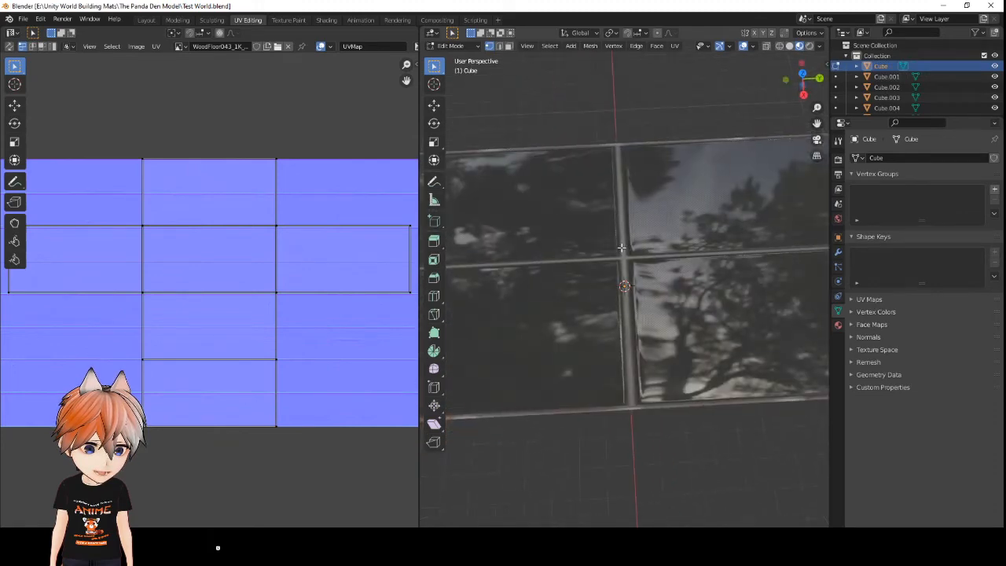
scroll(621, 245, "down", 3)
mouse_move(606, 274)
middle_mouse_down()
mouse_move(631, 225)
mouse_move(635, 152)
mouse_move(588, 253)
mouse_move(596, 276)
middle_mouse_up()
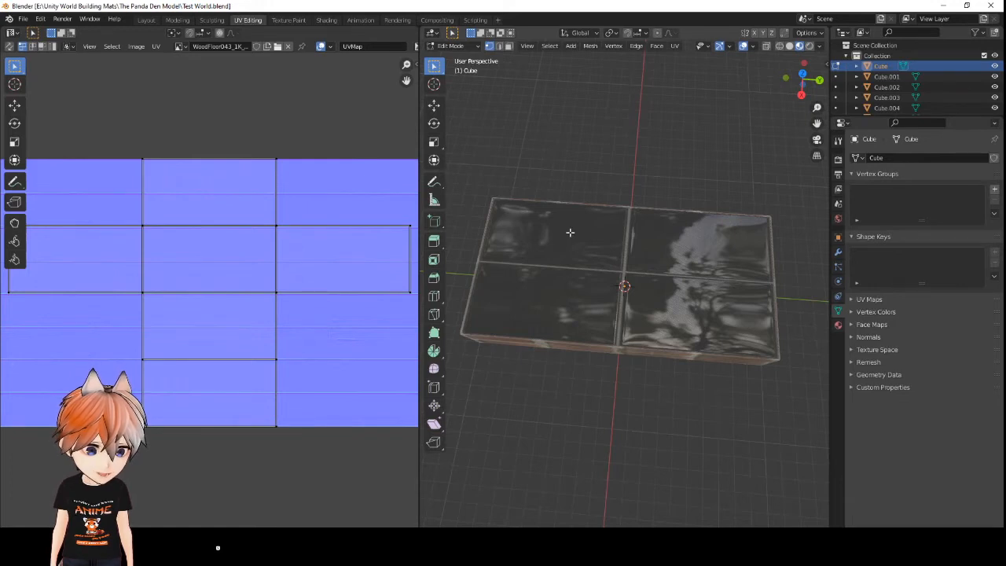
- Leave Edit Mode on the floor and open the ceiling object Cube.005 in Edit Mode to show its full UV layout
key("Tab")
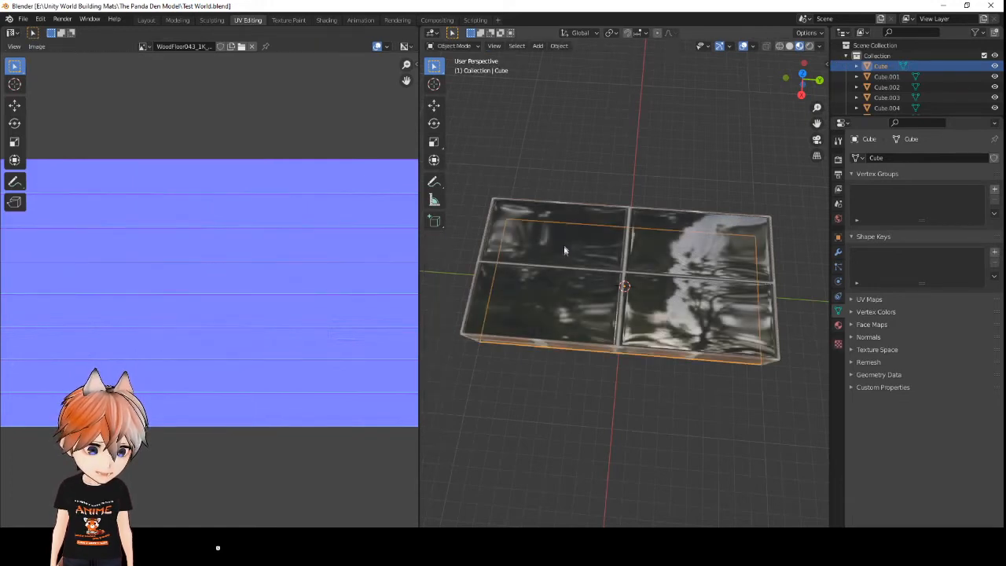
left_click(563, 250)
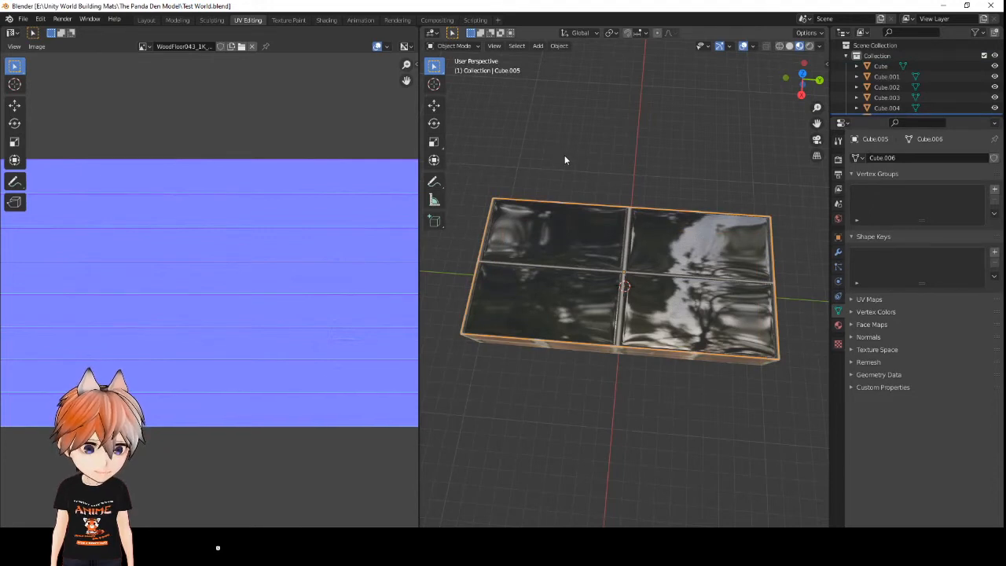
key("Tab")
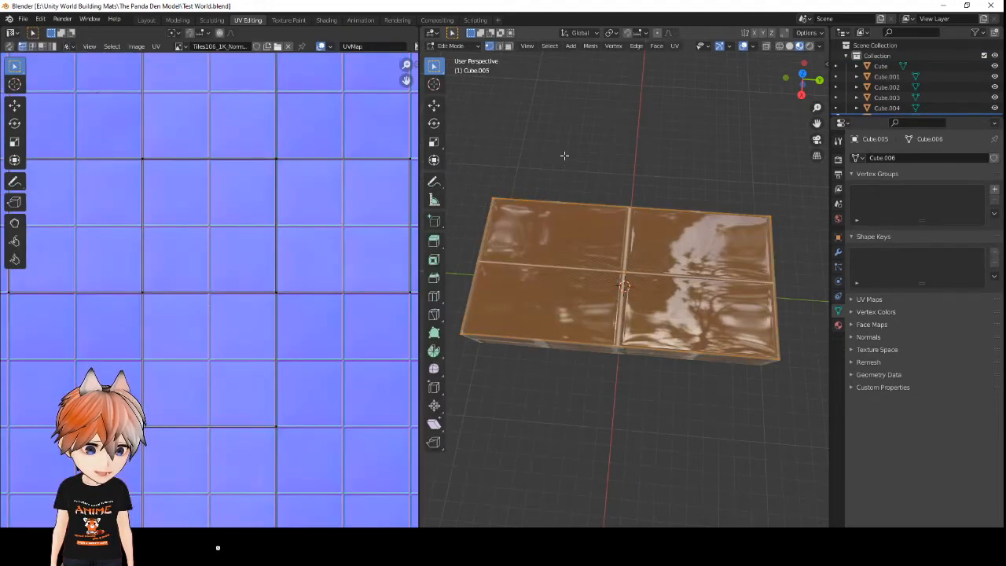
scroll(204, 267, "down", 3)
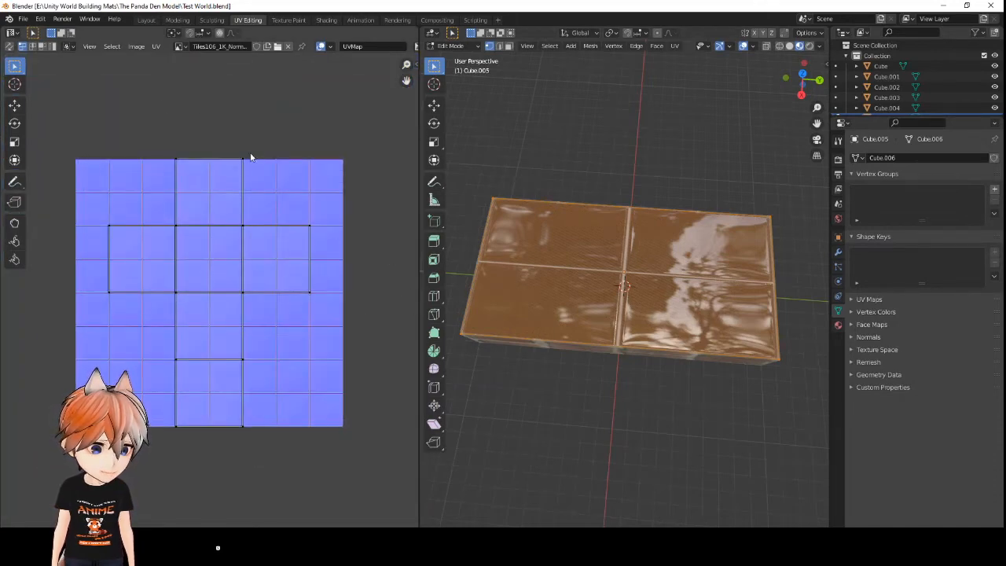
- Set UV selection to face mode and select all six faces of the ceiling's UV layout
left_click(42, 48)
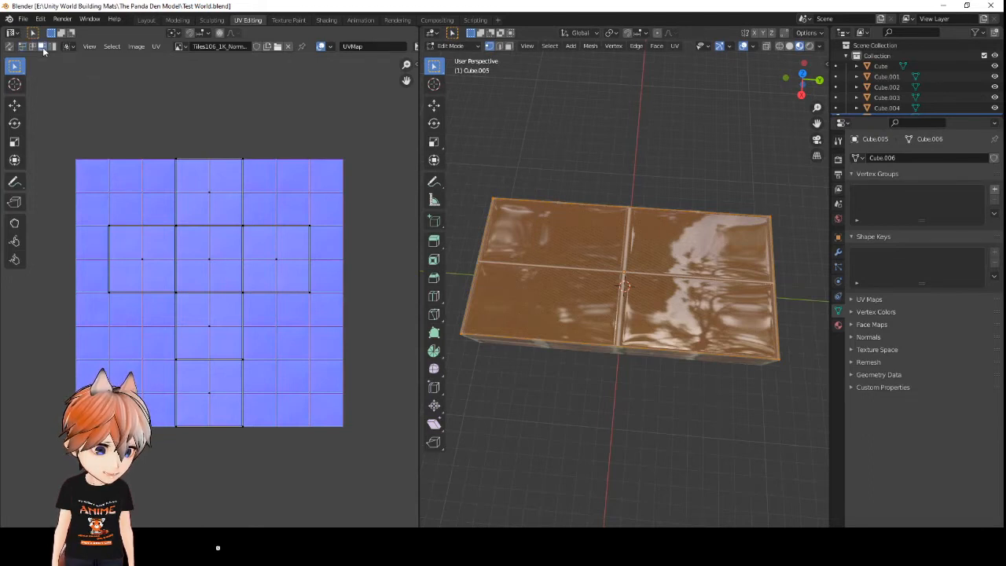
left_click(210, 201)
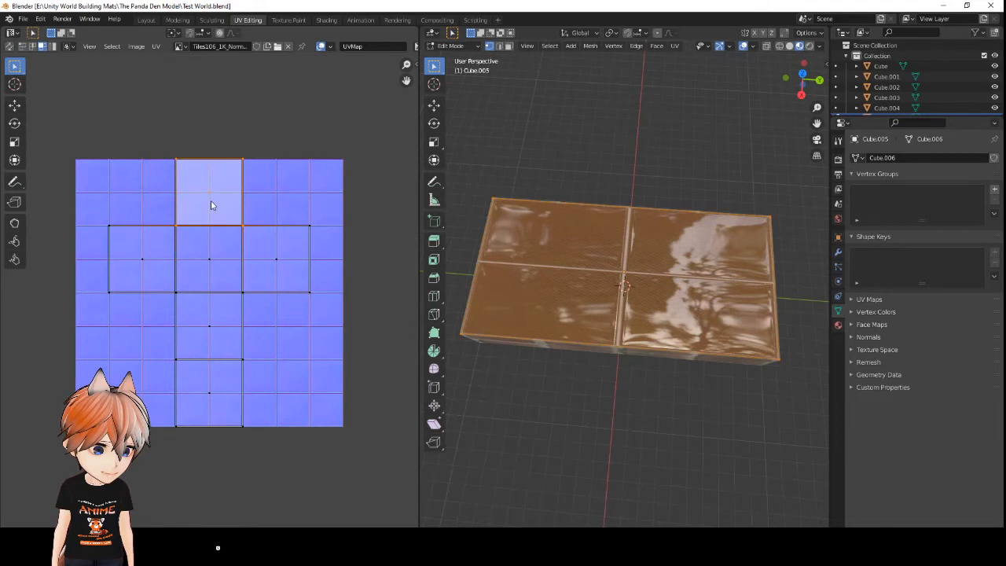
left_click(204, 260, "shift")
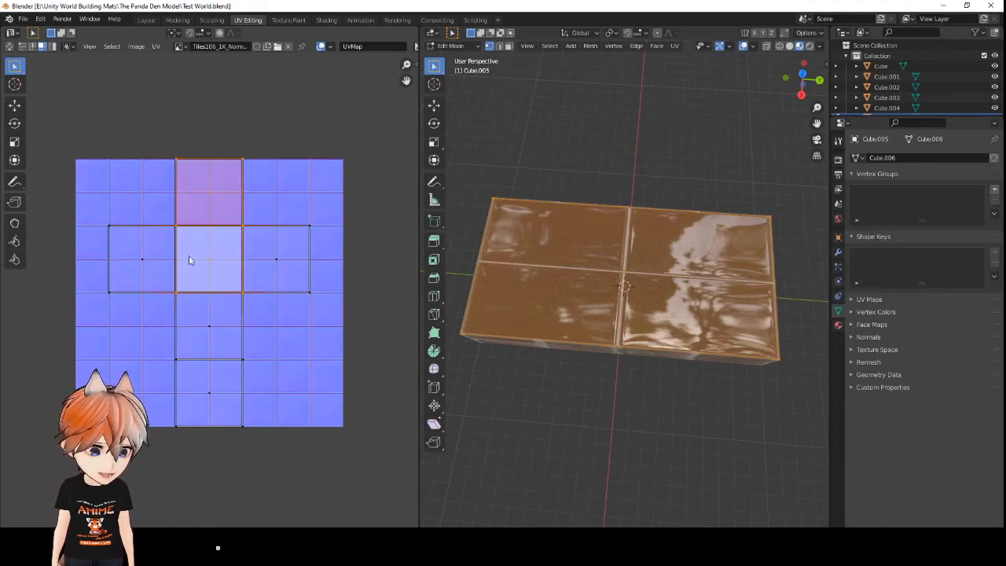
left_click(140, 260, "shift")
left_click(264, 279, "shift")
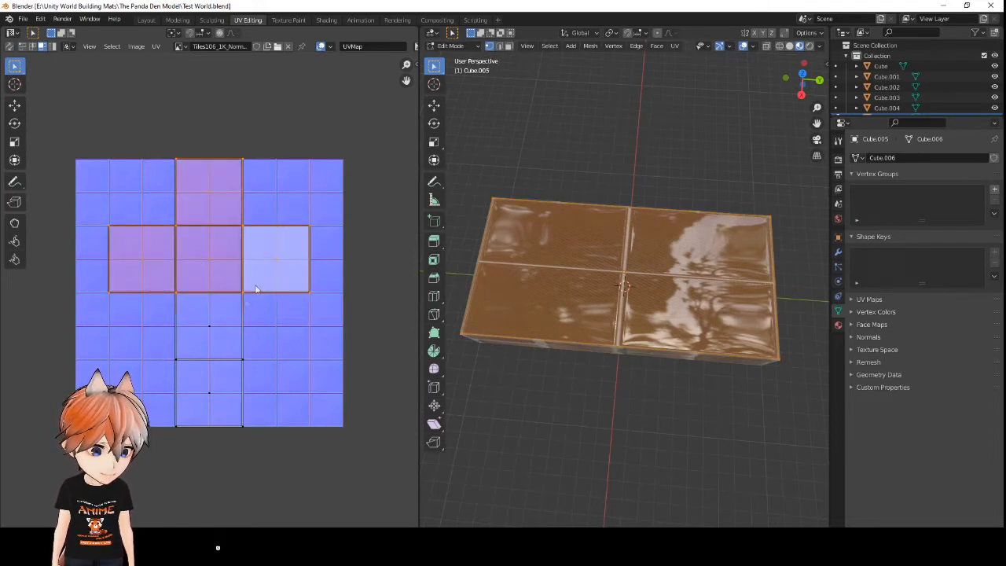
left_click(209, 335, "shift")
left_click(207, 401, "shift")
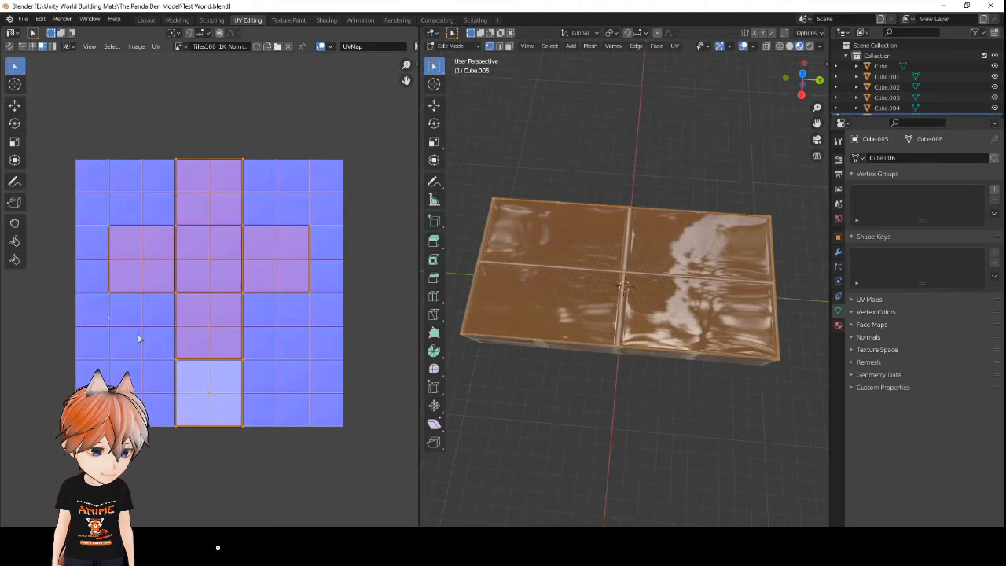
- Scale the ceiling's UV faces up along both axes to get smaller, roughly square tiles, then return to Object Mode
left_click(14, 142)
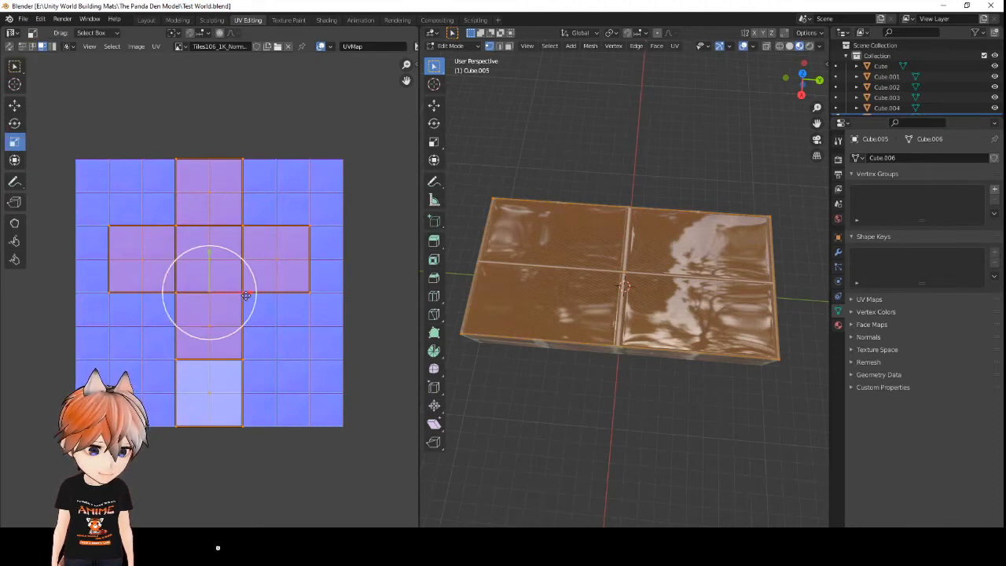
left_click_drag(241, 294, 307, 288)
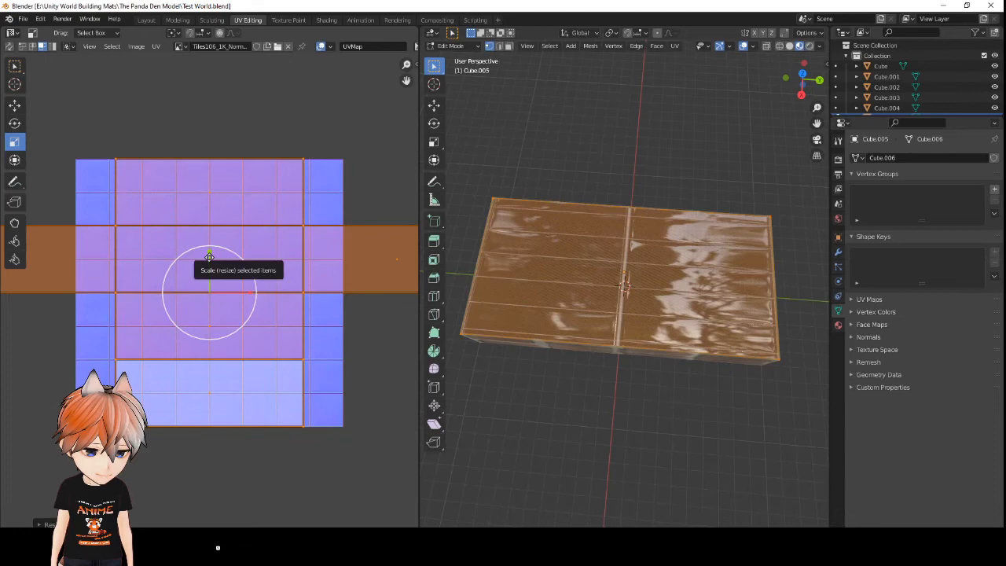
left_click_drag(209, 257, 236, 145)
left_click(236, 145)
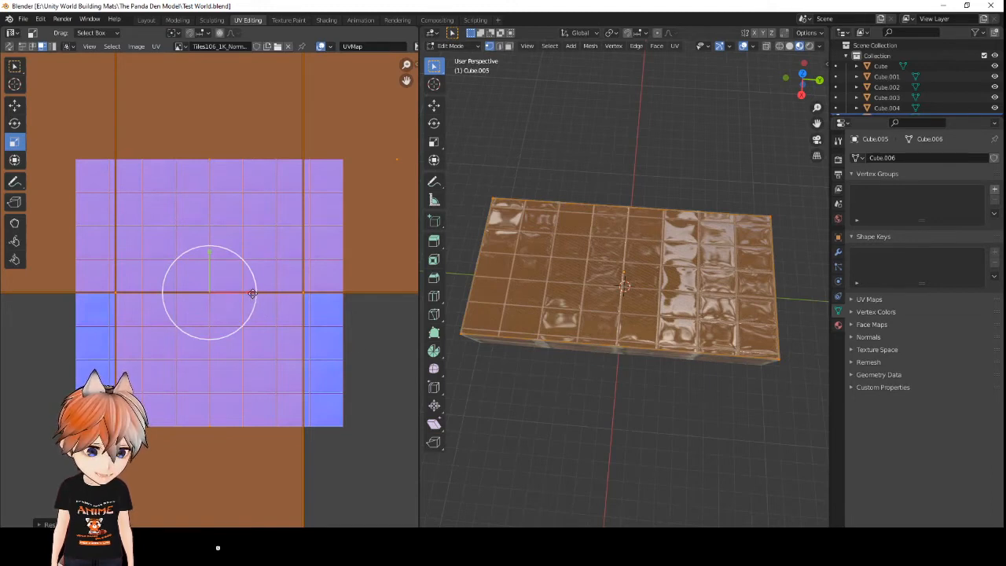
left_click_drag(251, 292, 257, 296)
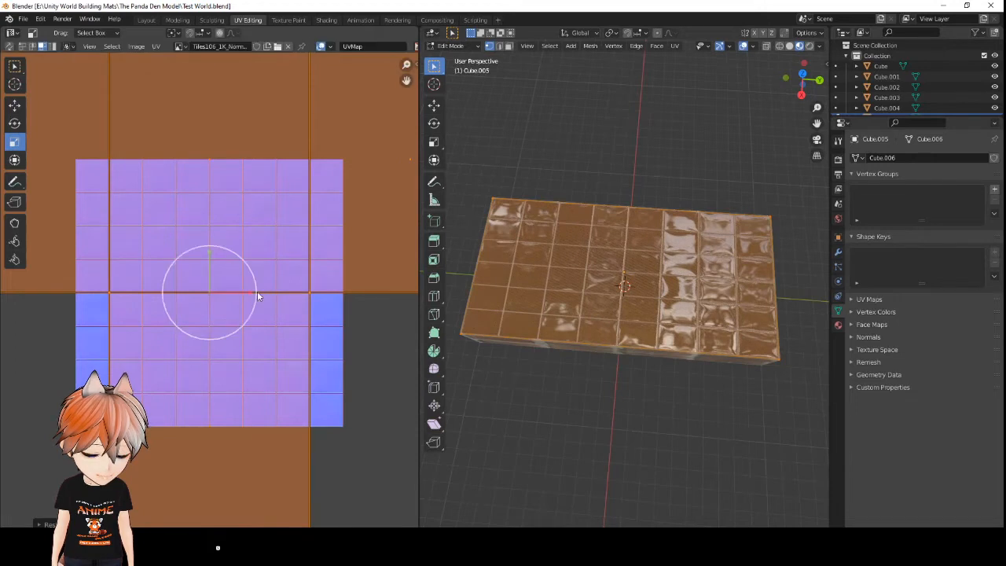
left_click(576, 405)
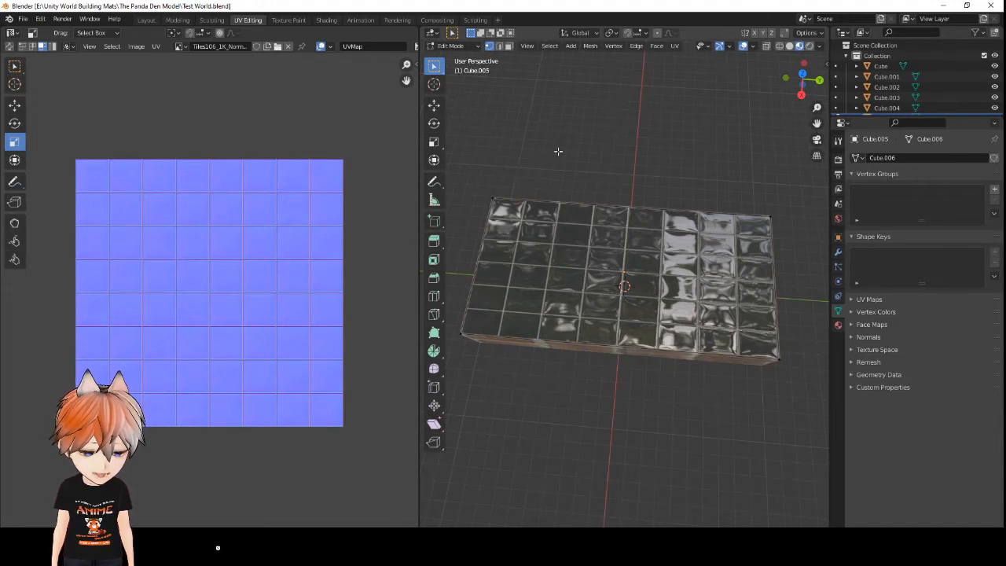
key("Tab")
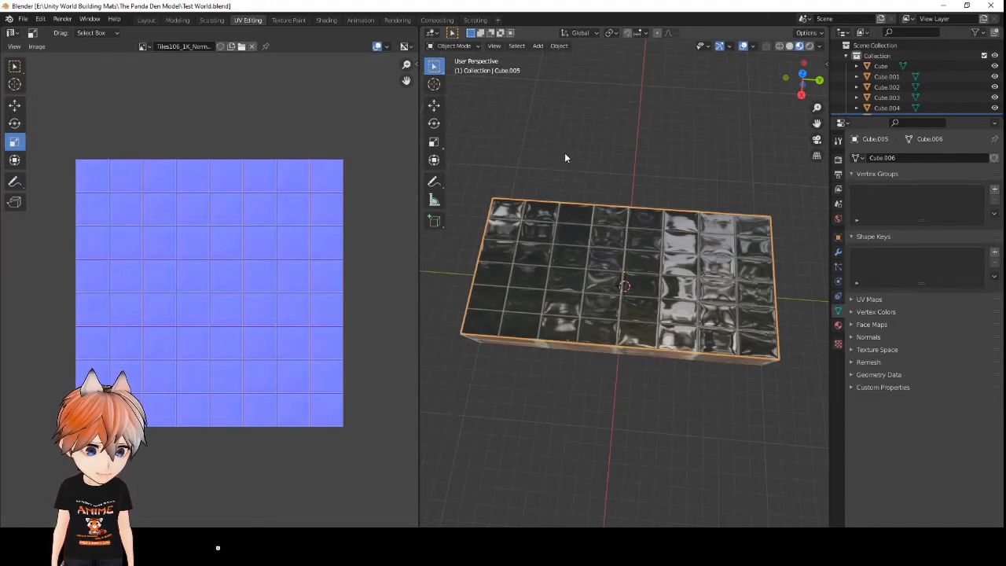
middle_click_drag(557, 393, 553, 283)
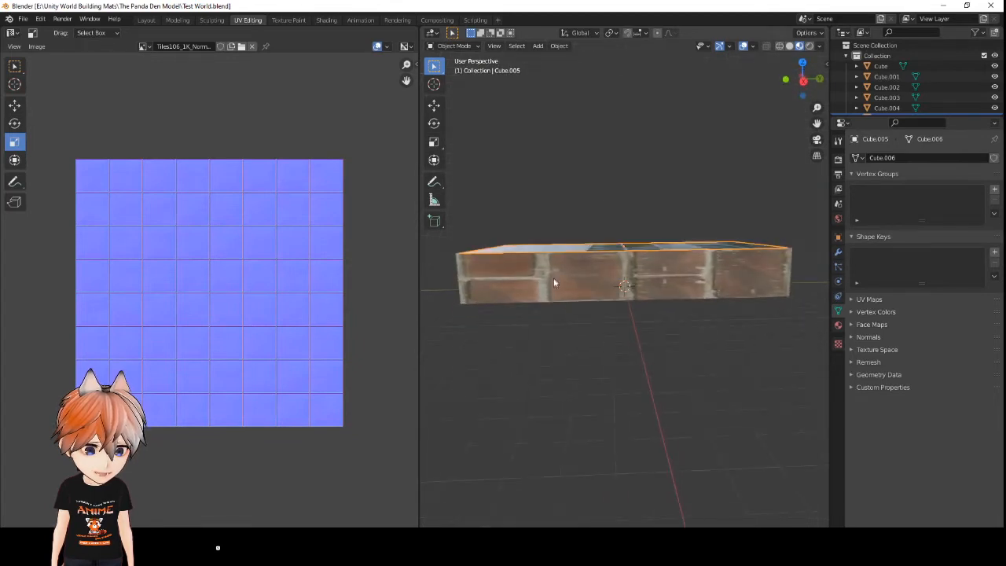
- Open the long brick wall Cube.003 in Edit Mode and select all six faces of its UV layout
left_click(553, 284)
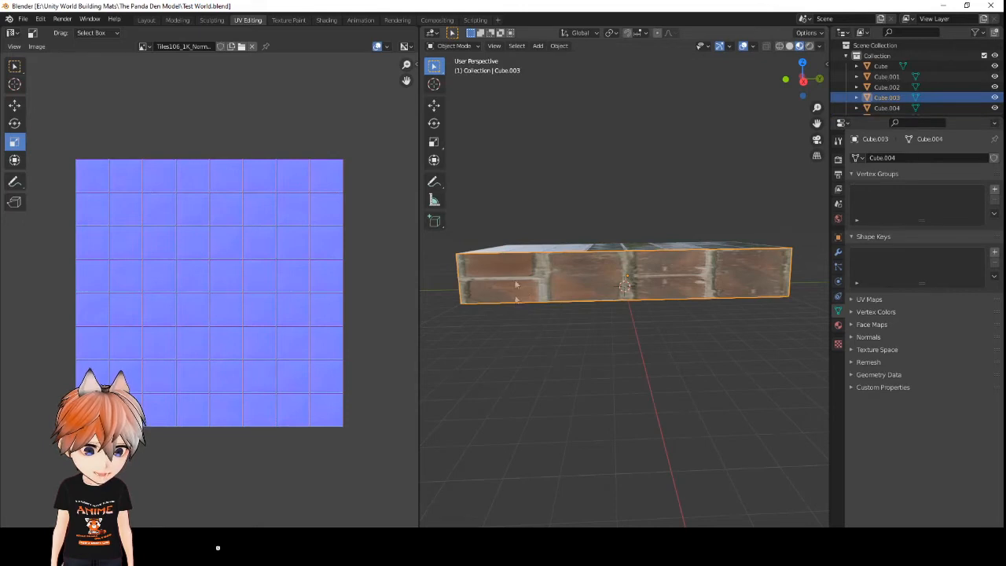
key("Tab")
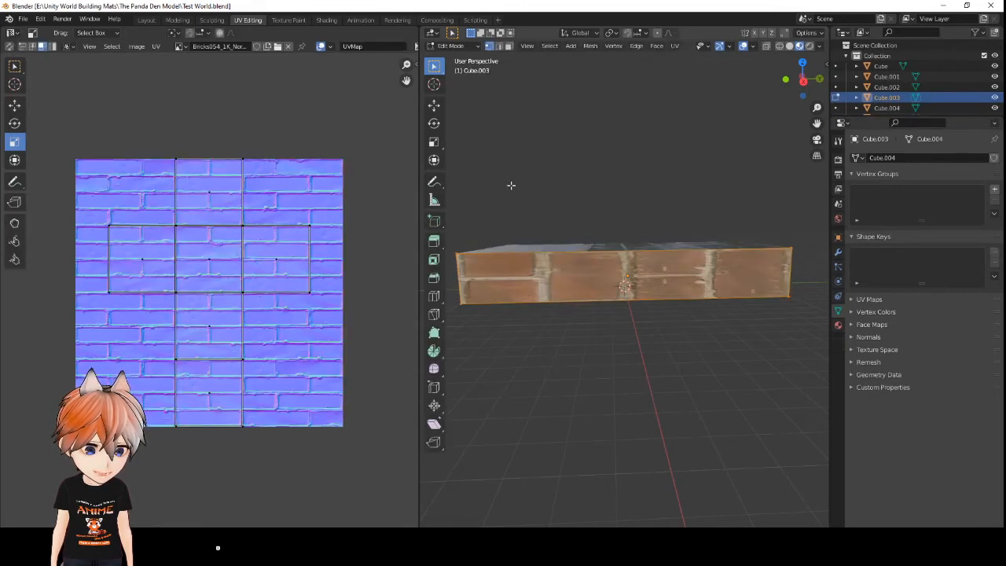
middle_click_drag(500, 246, 520, 318)
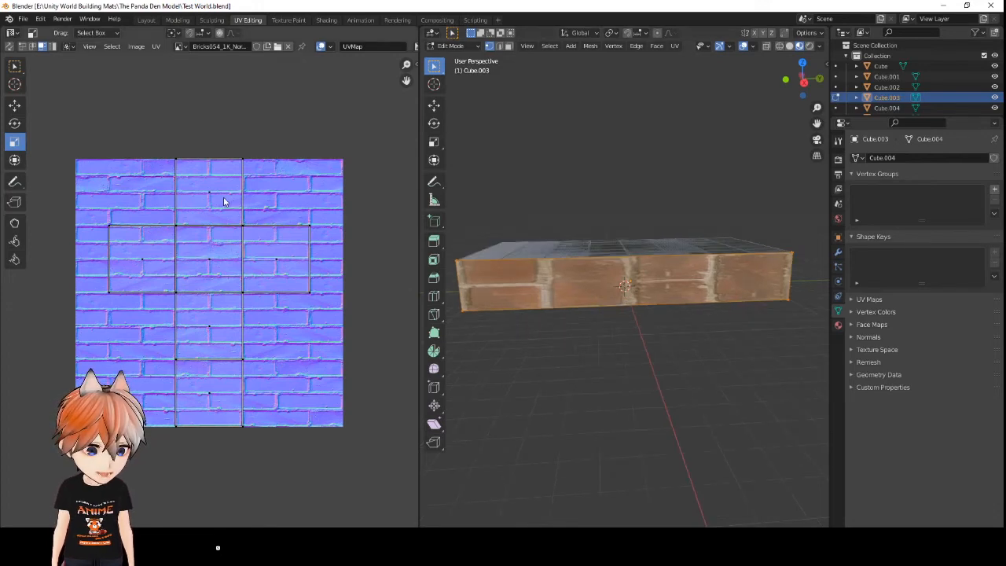
mouse_move(209, 192)
left_mouse_down()
mouse_move(225, 184)
mouse_move(224, 209)
mouse_move(176, 224)
mouse_move(225, 213)
mouse_move(225, 254)
mouse_move(197, 292)
mouse_move(209, 293)
left_mouse_up()
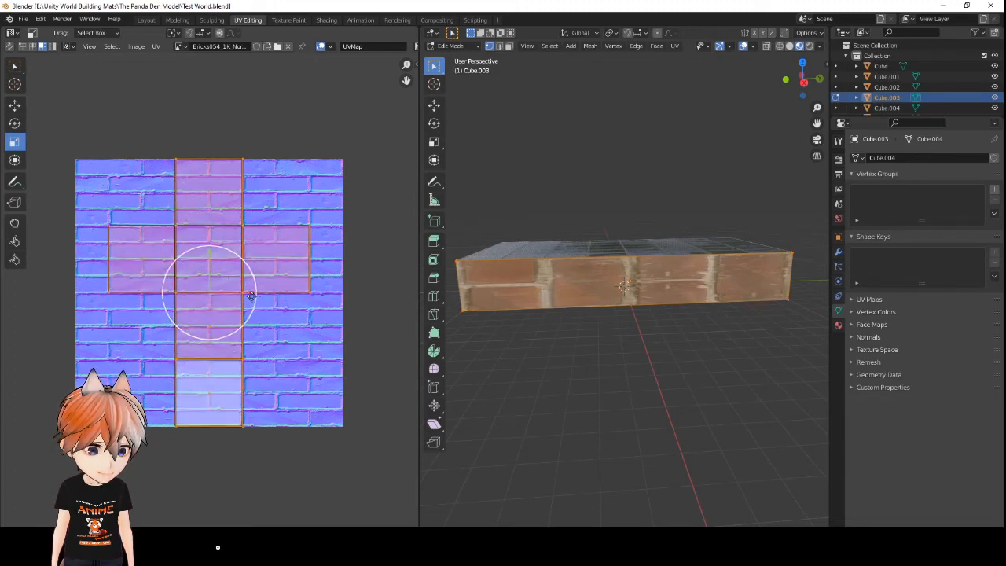
- Scale the long wall's UV faces up about 2.5 times along the X axis only
key("Escape")
key("s")
key("x")
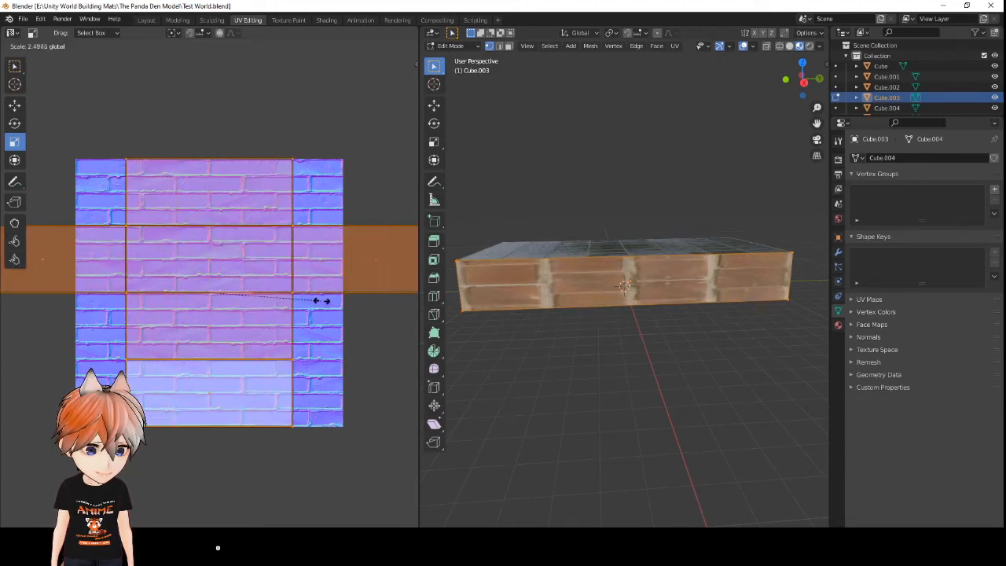
left_click(321, 300)
key("c")
key("Escape")
- Scale the long wall's UV faces up along Y, then stretch them a little further along X
key("s")
key("y")
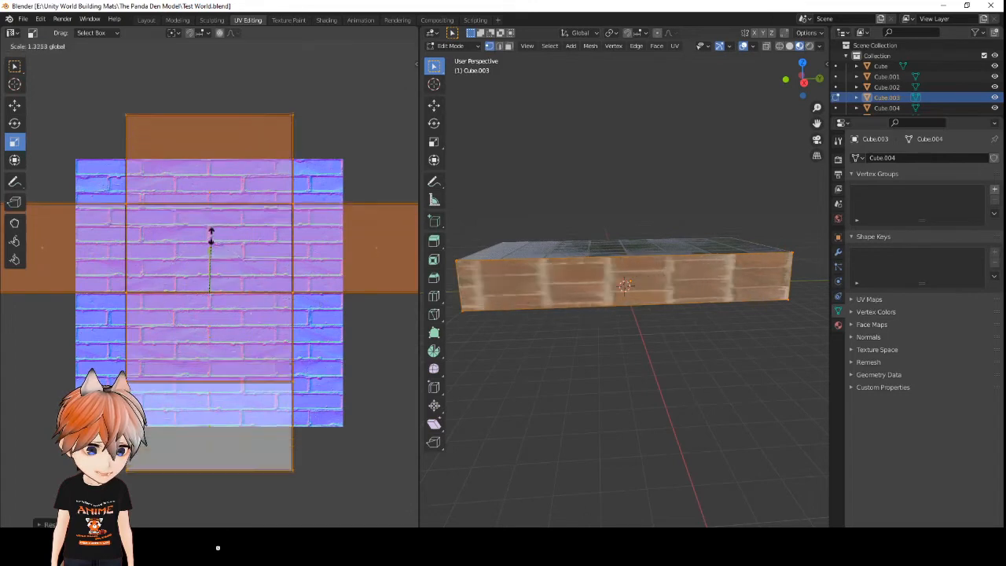
left_click(212, 209)
key("c")
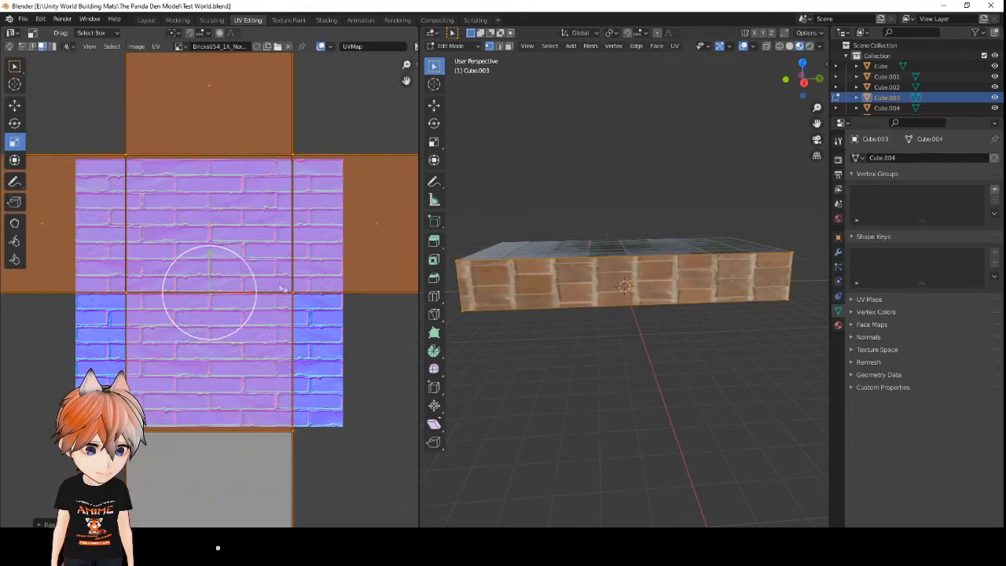
key("Escape")
key("s")
key("x")
left_click(256, 291)
key("c")
- Rotate the long wall's selected UV faces by about 90 degrees so the brick rows run along the wall
left_click(14, 122)
left_click_drag(226, 259, 237, 311)
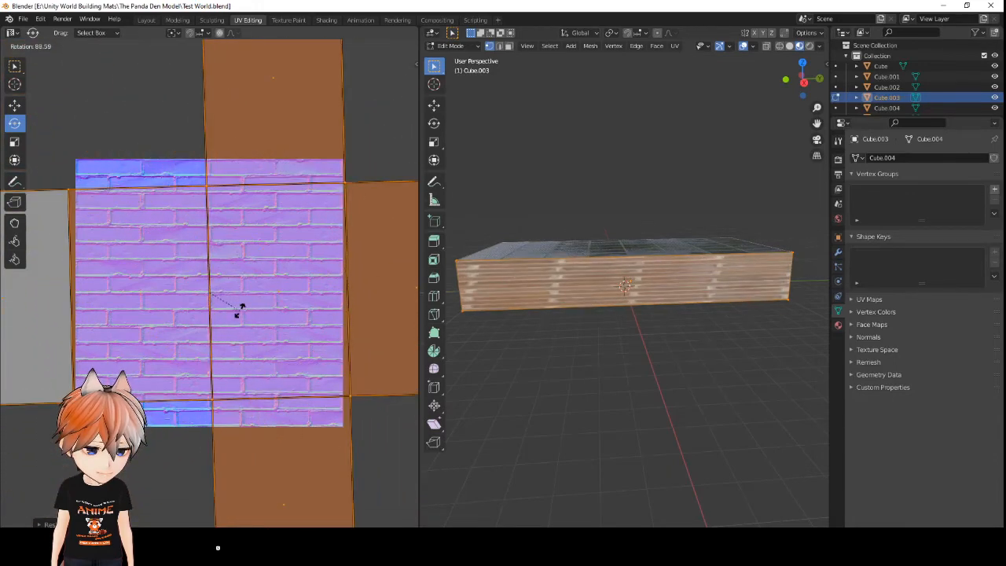
left_click_drag(238, 312, 239, 313)
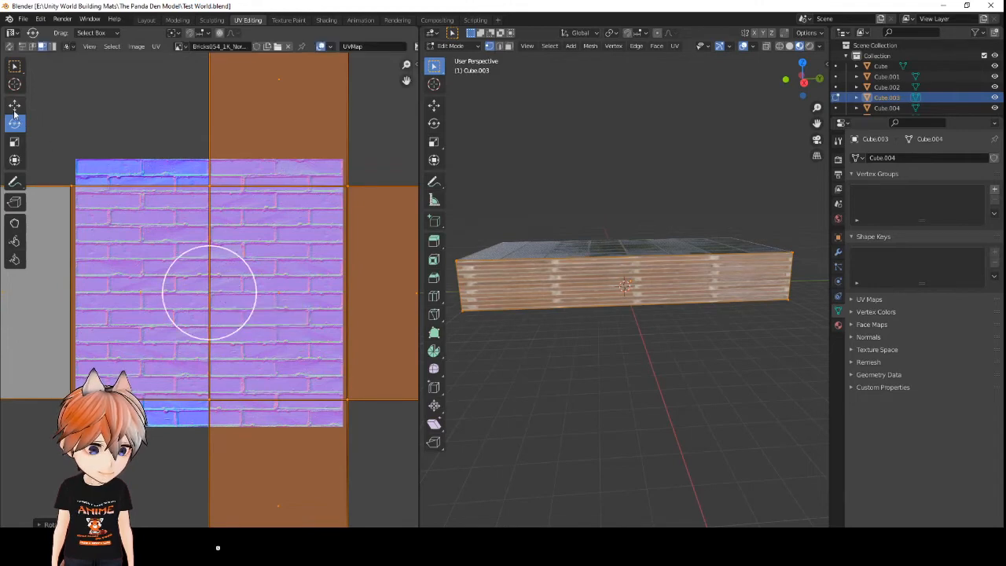
- Rescale the rotated UV faces shorter vertically and wider horizontally to get naturally proportioned bricks, then return to Object Mode
left_click(12, 144)
left_click_drag(212, 254, 325, 283)
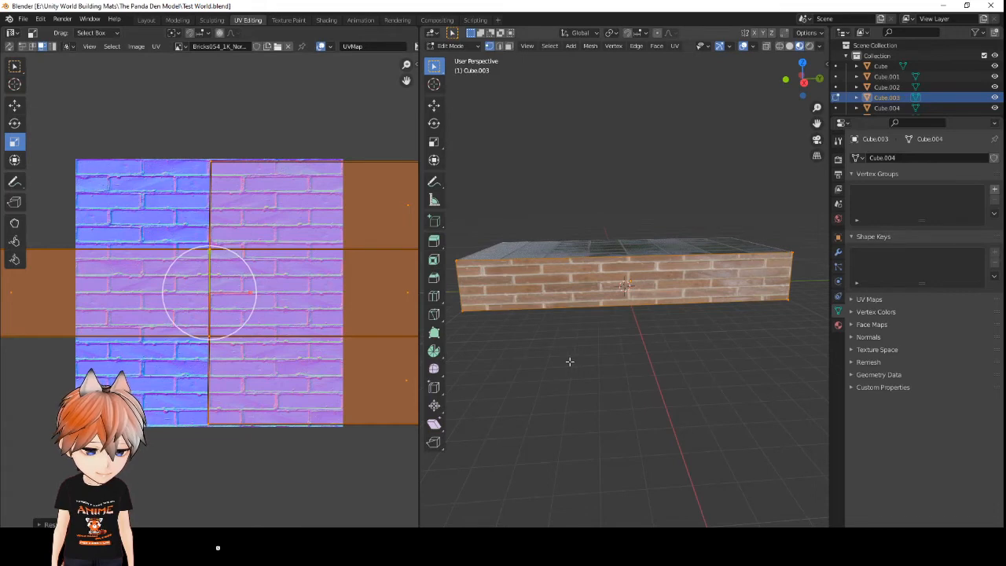
middle_click_drag(537, 359, 532, 348)
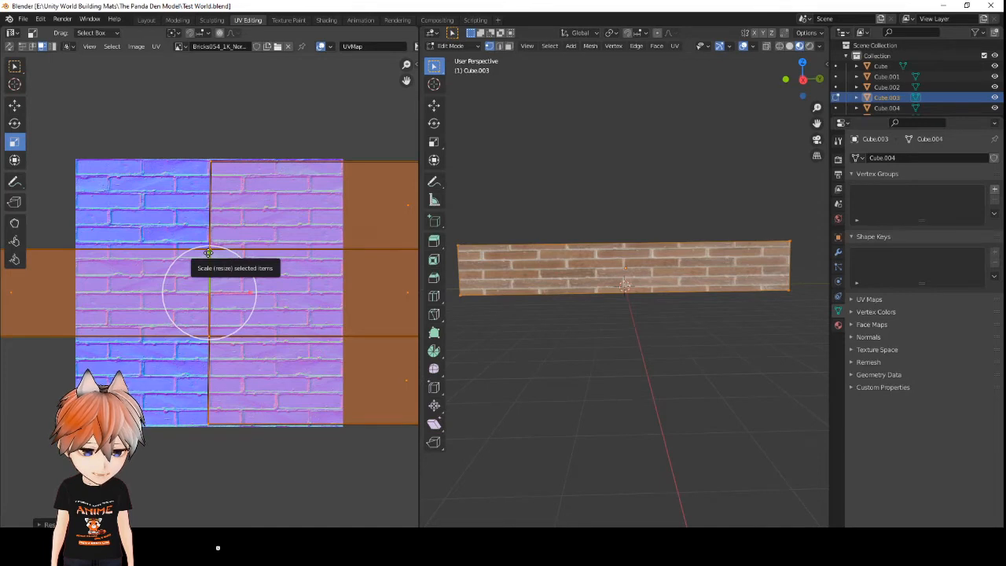
left_click_drag(208, 252, 209, 239)
left_click_drag(246, 290, 292, 291)
middle_click_drag(521, 328, 637, 333)
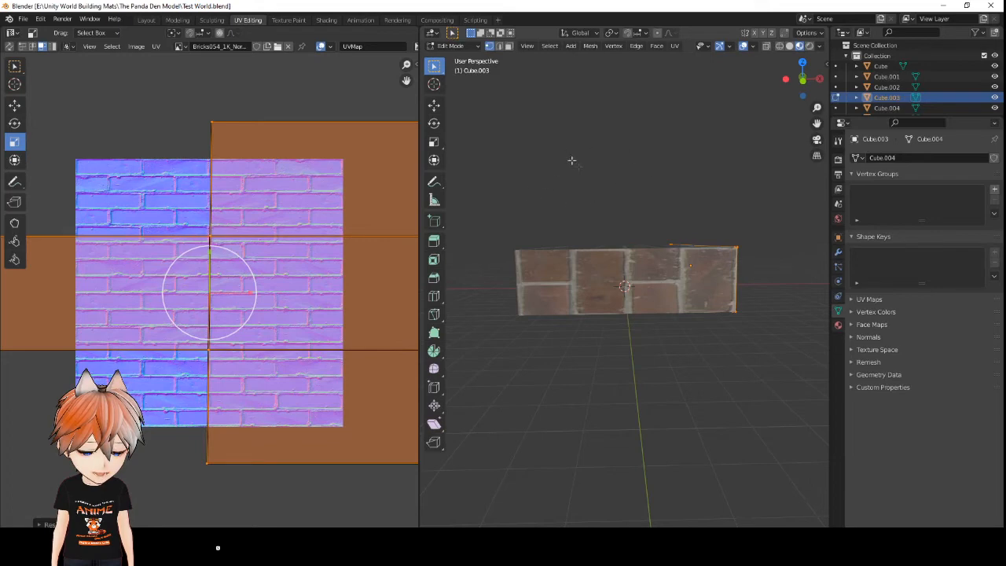
key("Tab")
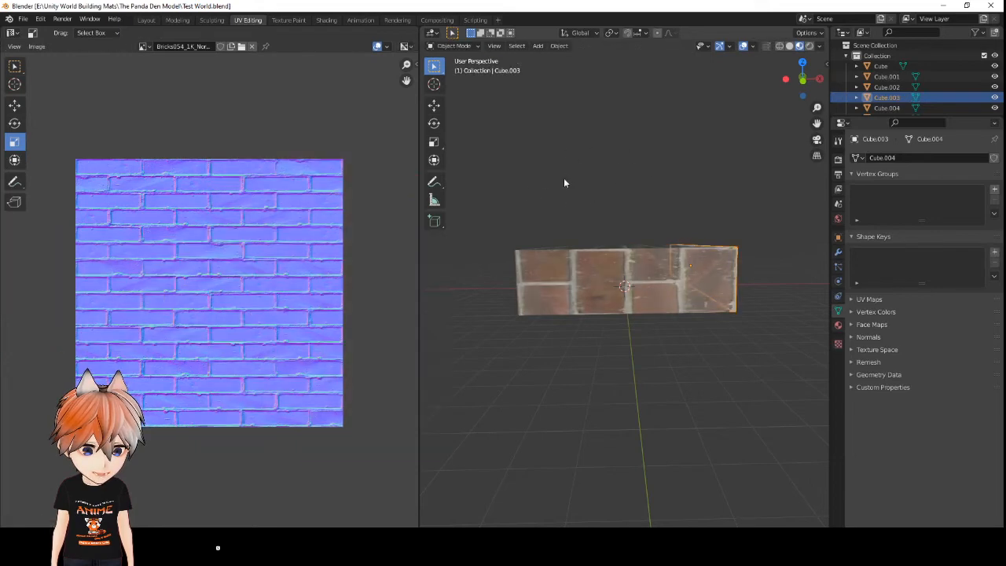
- Open the short brick wall Cube.002 in Edit Mode and select all six faces of its UV layout
left_click(575, 281)
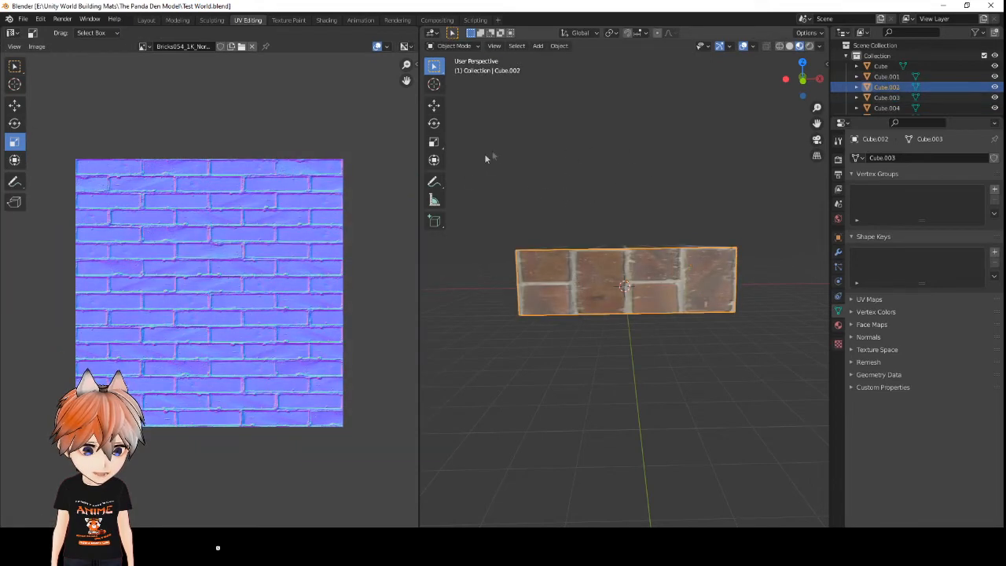
key("Tab")
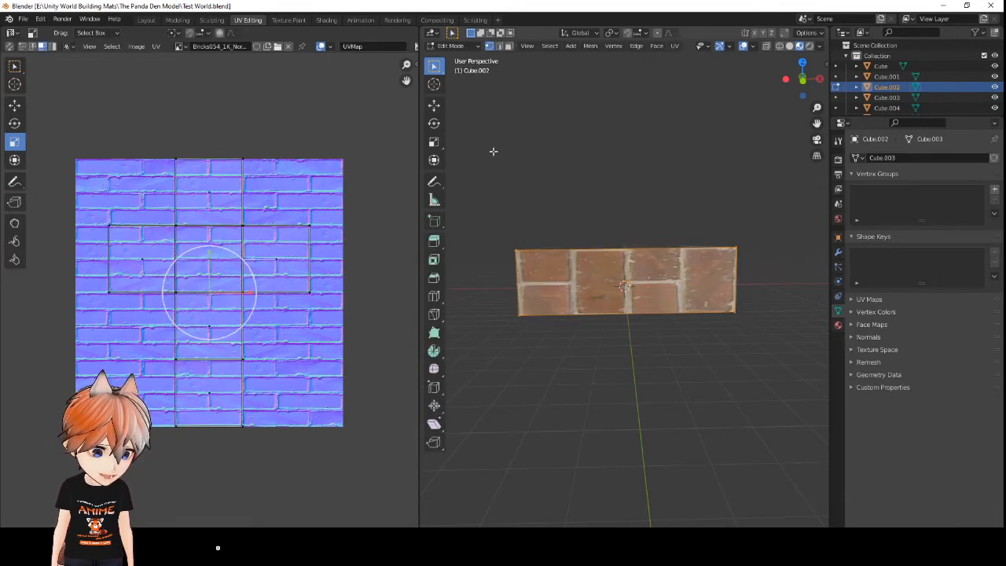
left_click(15, 124)
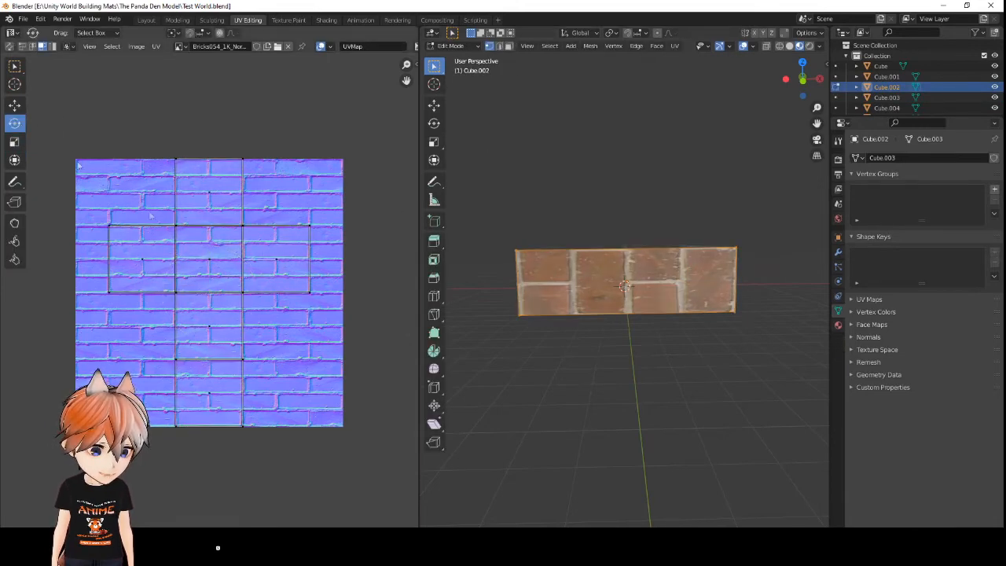
left_click(208, 201)
left_click(208, 263, "shift")
left_click(143, 256, "shift")
left_click(287, 268, "shift")
left_click(206, 328, "shift")
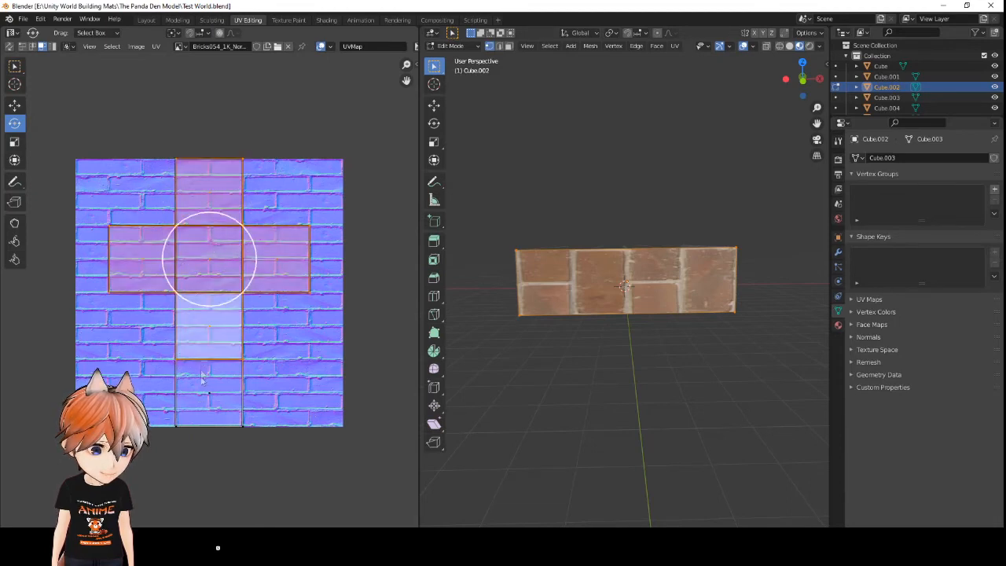
left_click(202, 391, "shift")
- Rotate the short wall's UV faces by about 90 degrees and scale them up along both axes for smaller bricks
left_click_drag(243, 277, 228, 340)
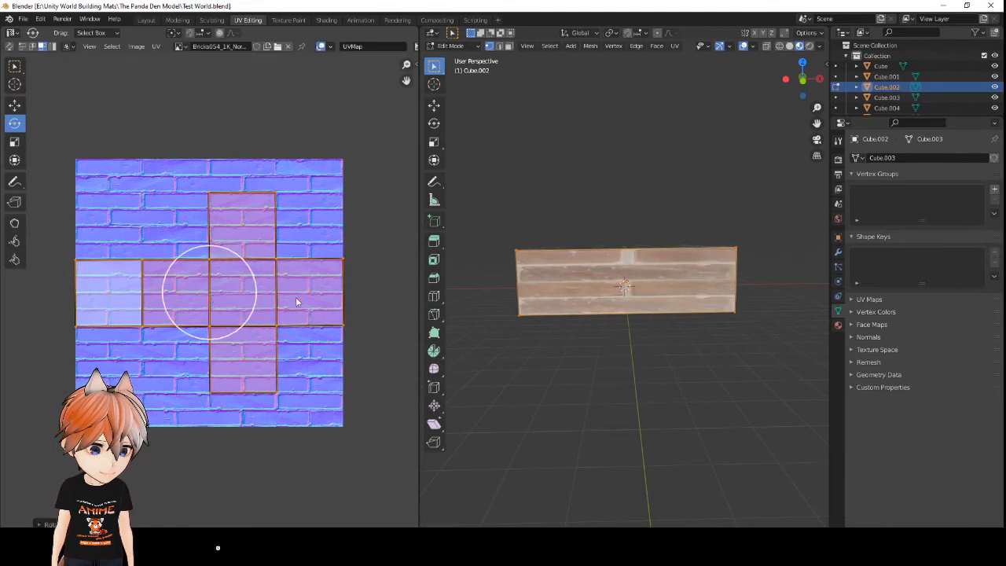
left_click(14, 141)
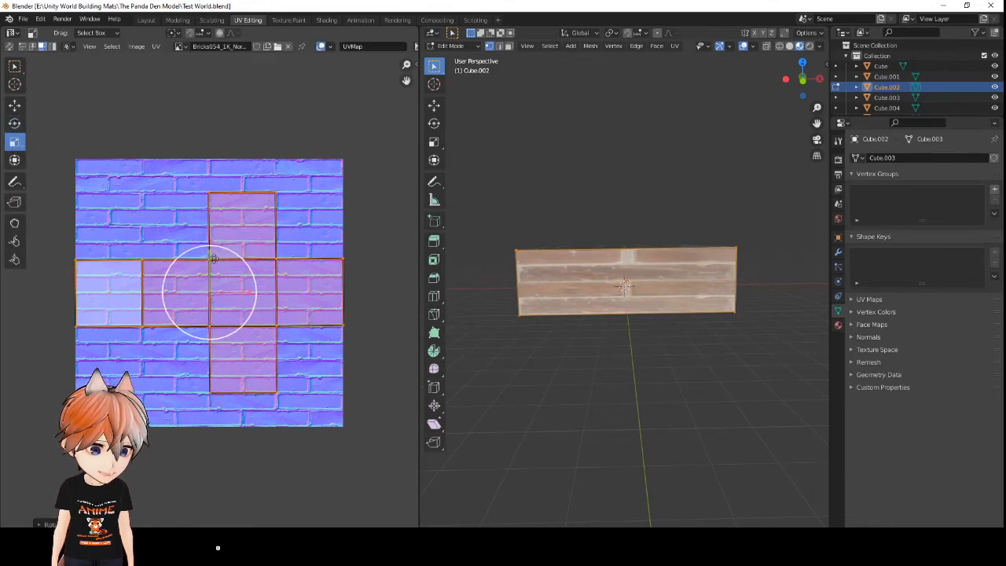
left_click_drag(209, 249, 212, 222)
left_click_drag(246, 291, 386, 294)
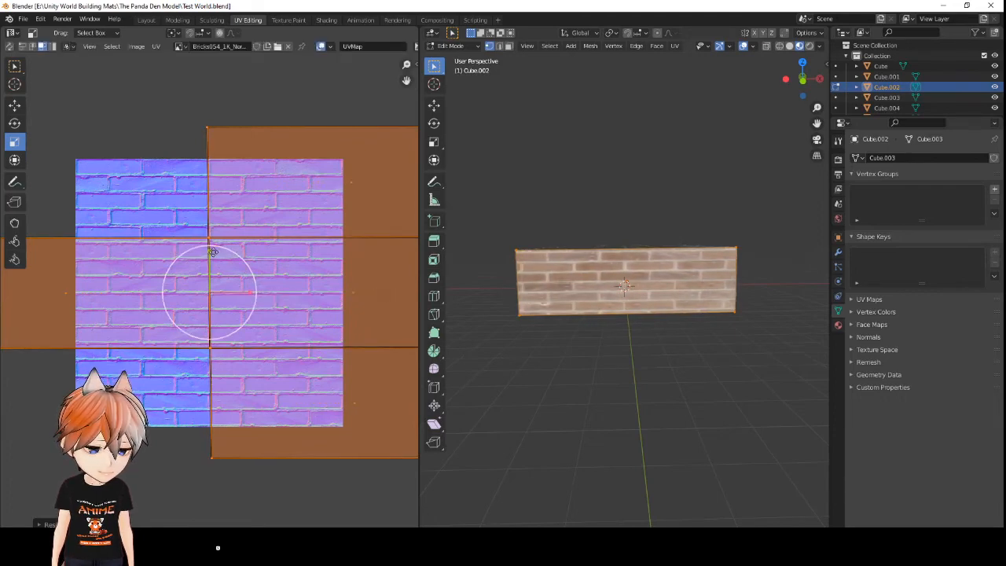
left_click_drag(212, 253, 216, 231)
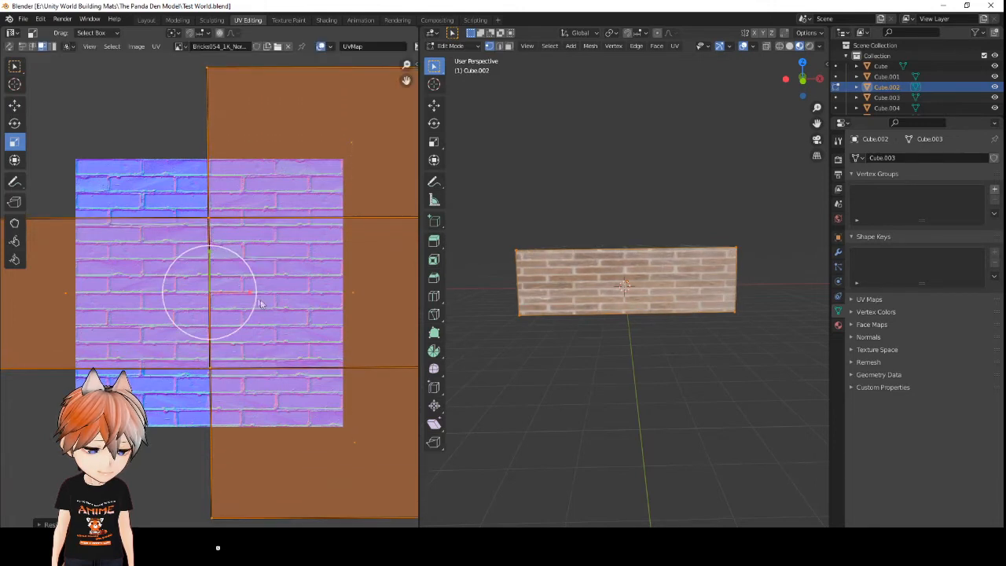
left_click_drag(252, 294, 271, 291)
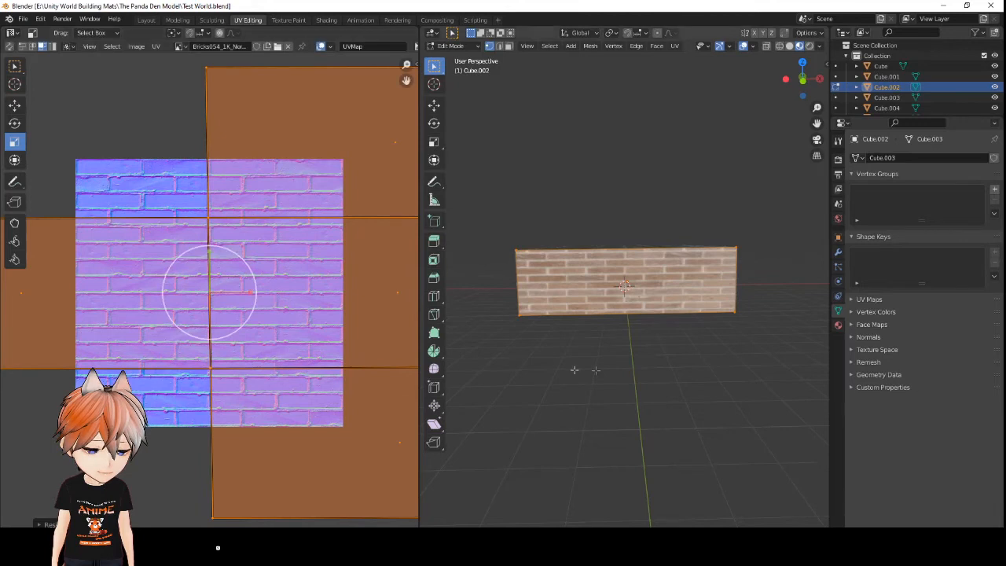
- Reduce the vertical scale of the short wall's UV faces to match the brick courses of the adjoining long wall
middle_click_drag(607, 366, 558, 367)
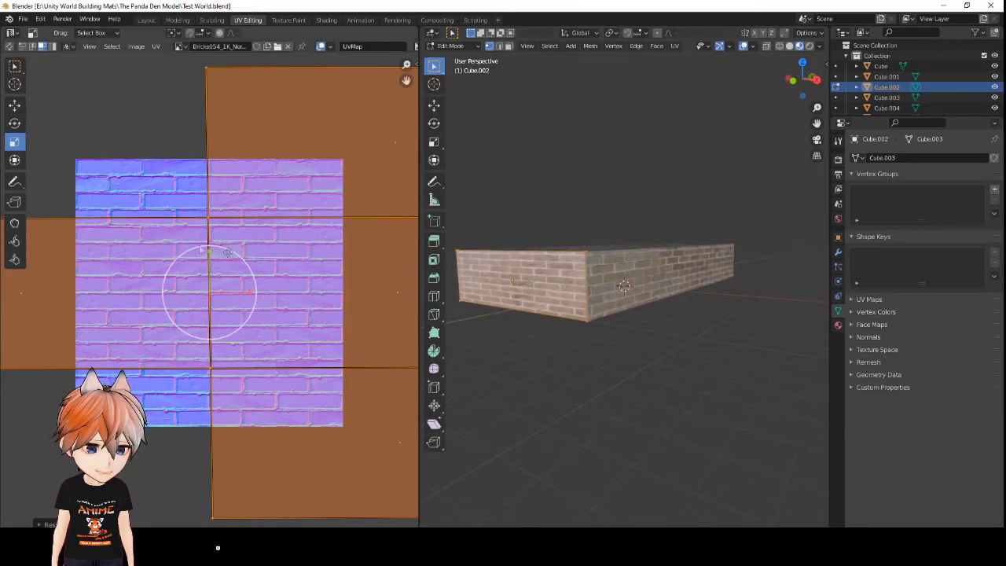
left_click_drag(209, 252, 209, 256)
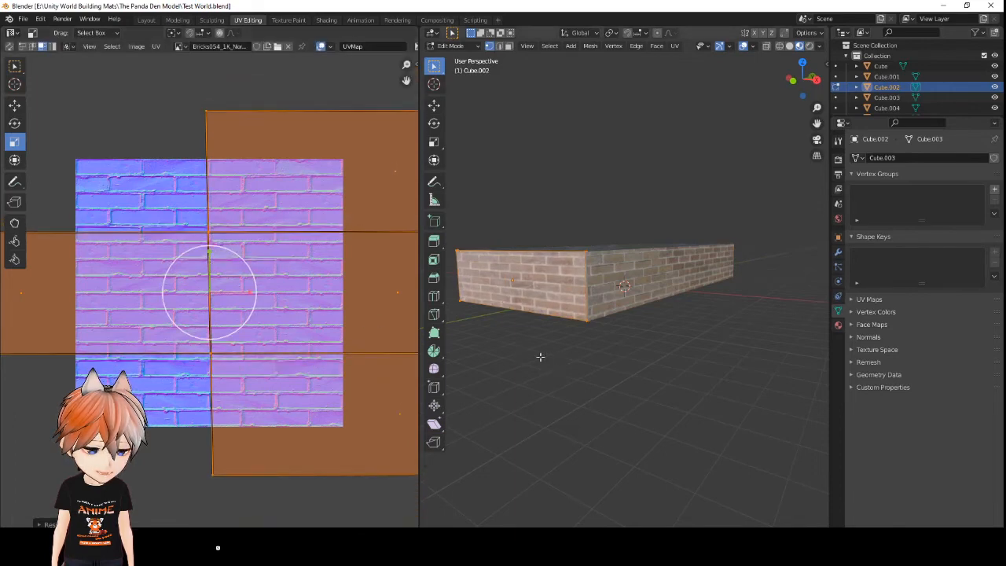
mouse_move(541, 357)
middle_mouse_down()
mouse_move(550, 355)
mouse_move(532, 358)
middle_mouse_up()
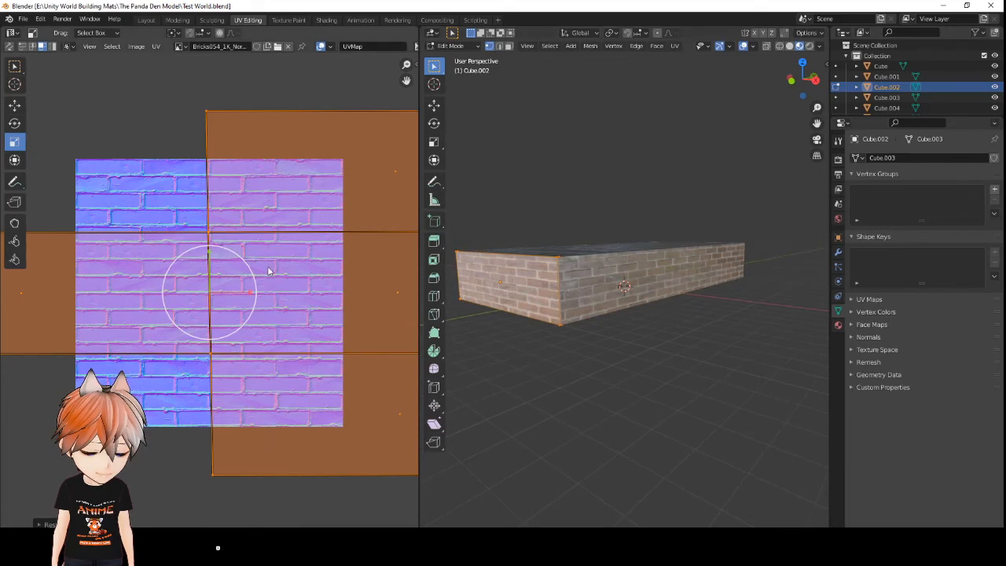
left_click_drag(211, 254, 212, 263)
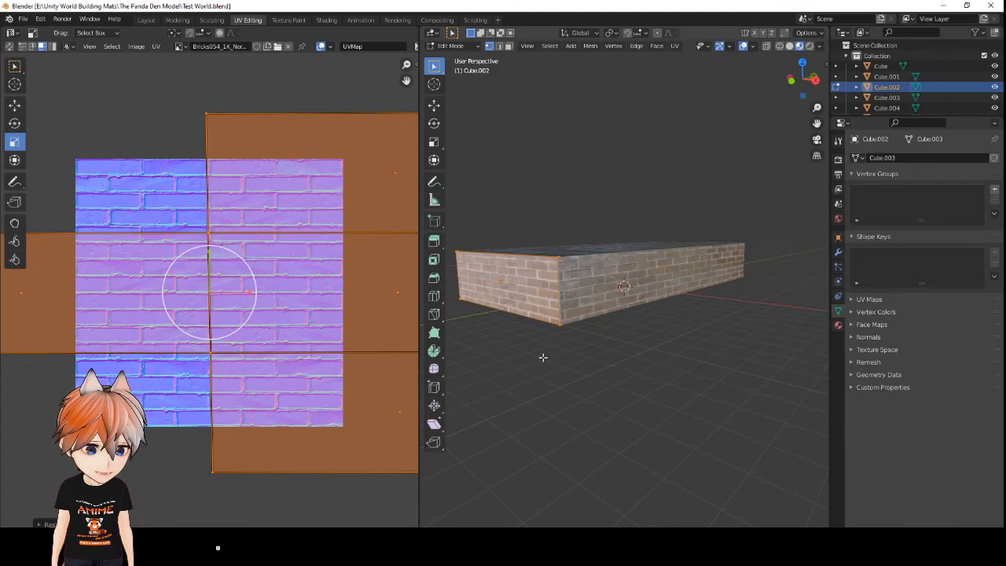
- Leave Edit Mode on the short wall and select the opposite long wall Cube.004
middle_click_drag(542, 357, 709, 359)
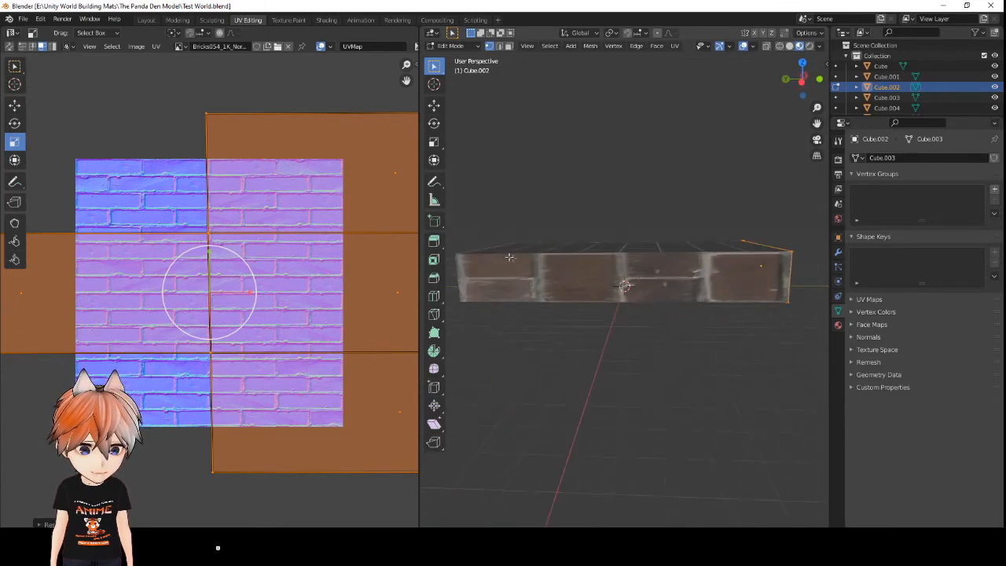
key("Tab")
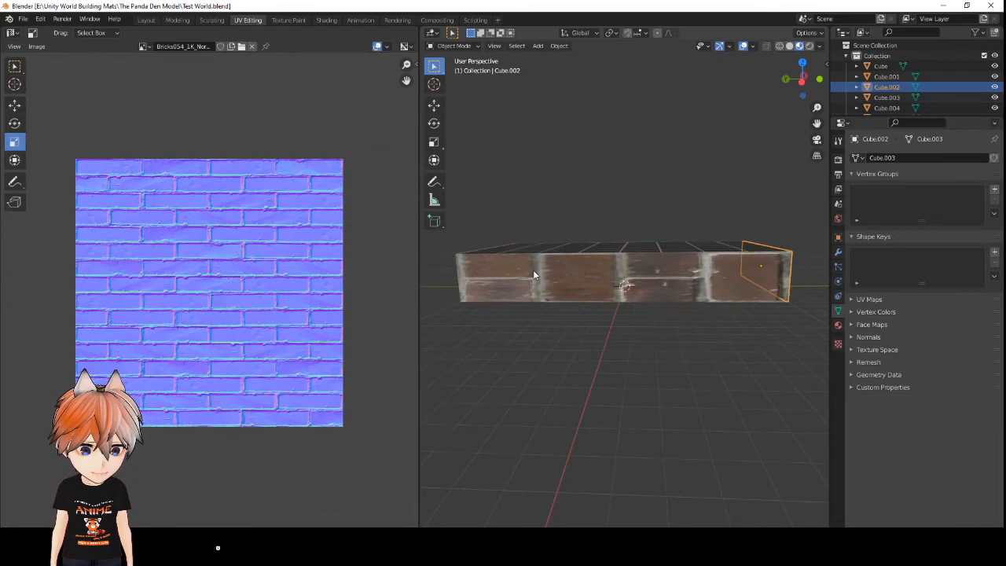
left_click(533, 270)
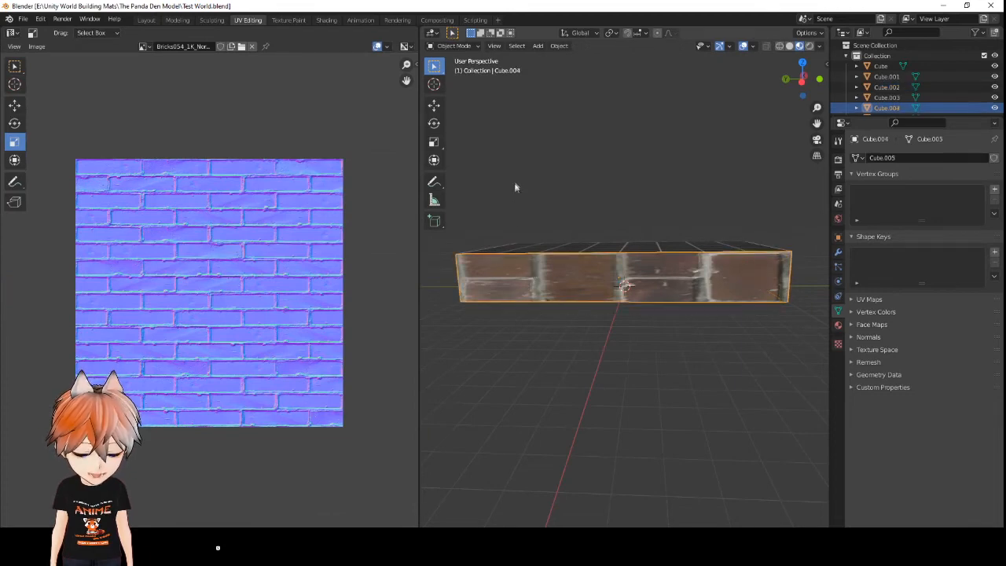
- Return to Object Mode, hide the ceiling Cube.005, and open the wooden floor object Cube in Edit Mode to show its UV layout
middle_click_drag(464, 416, 529, 438)
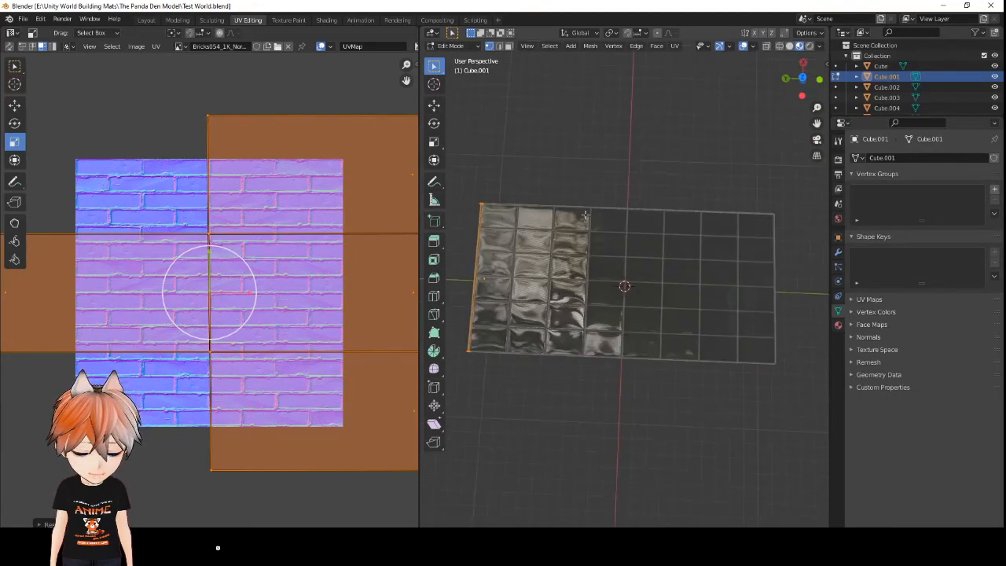
key("Tab")
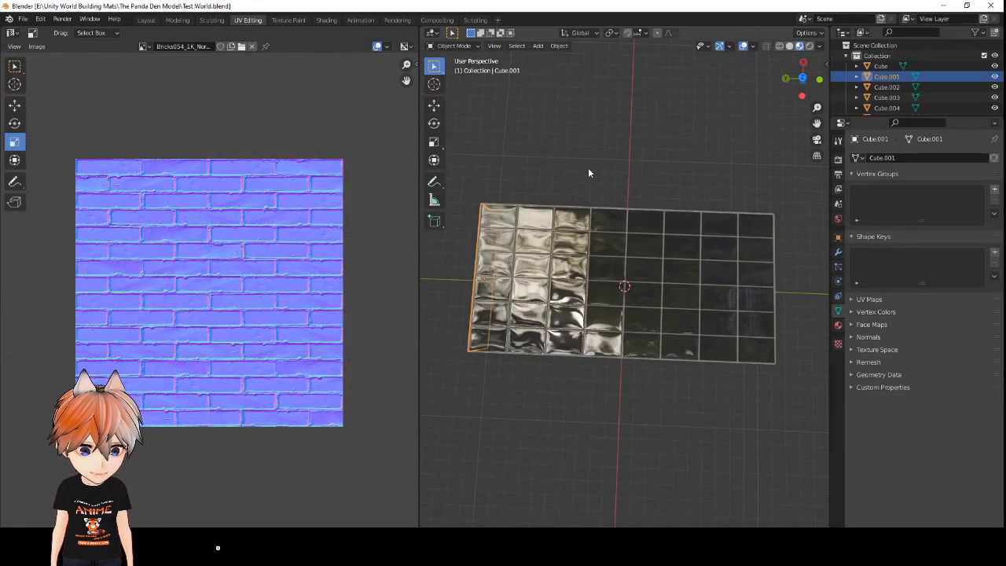
left_click(543, 275)
scroll(932, 103, "down", 1)
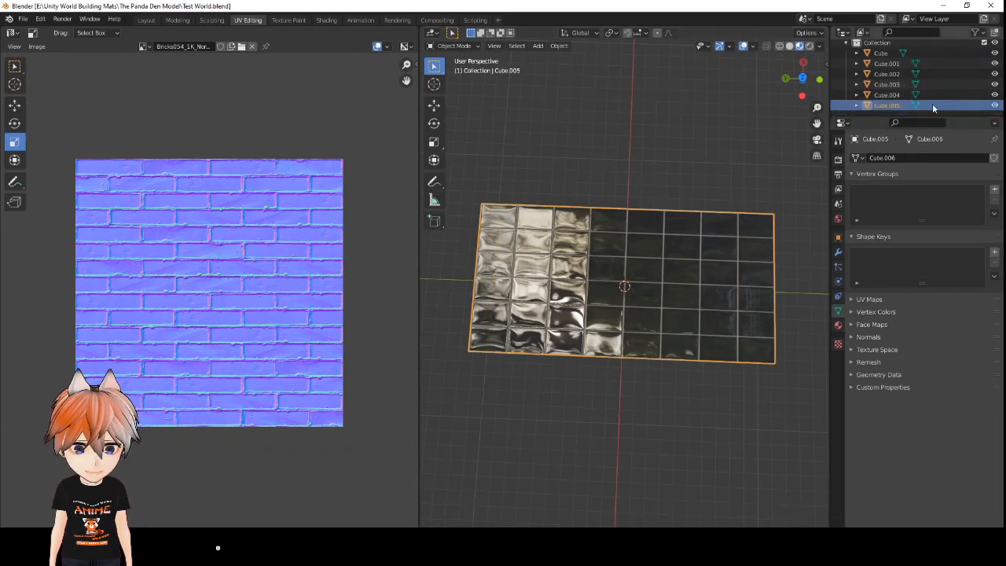
left_click(995, 105)
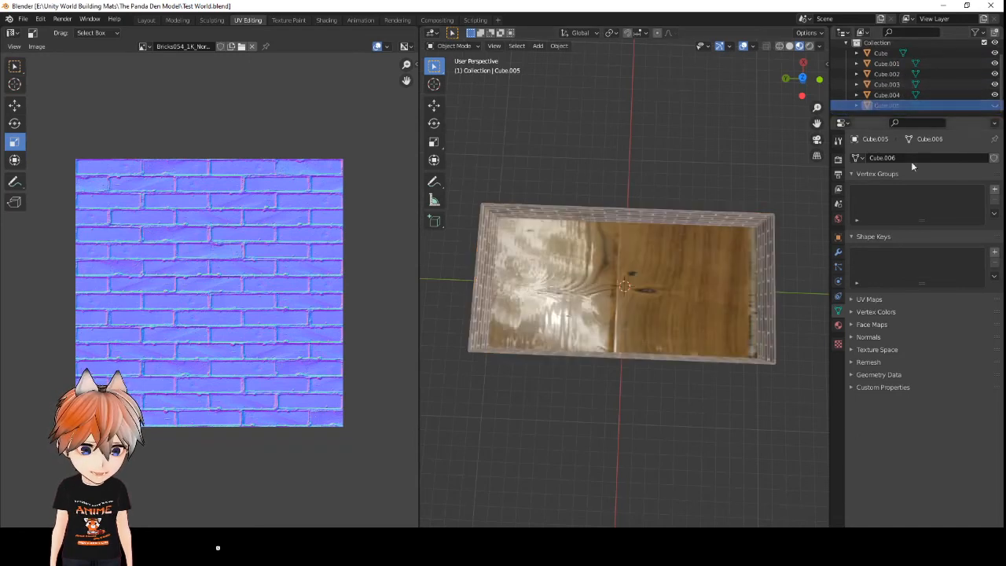
left_click(565, 292)
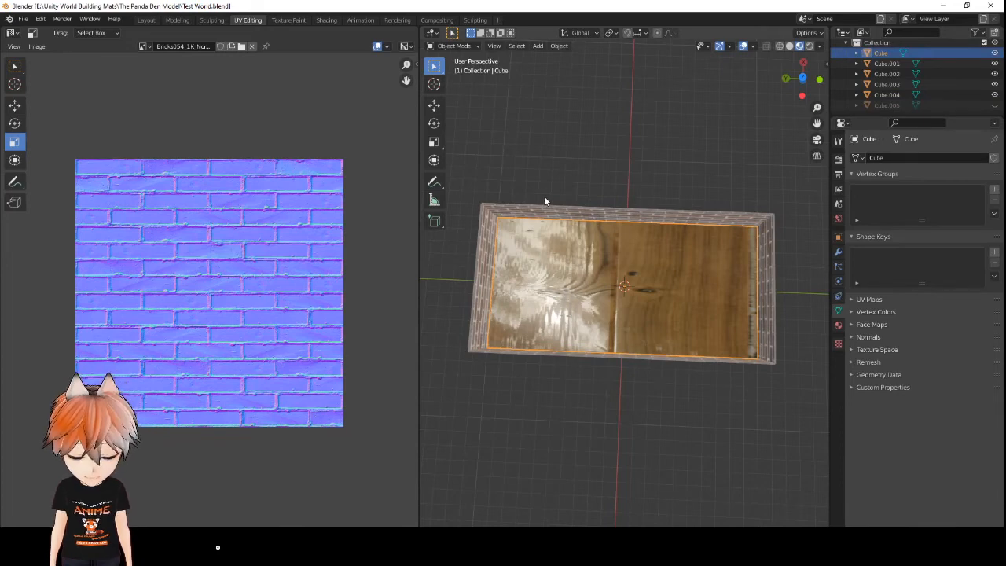
key("Tab")
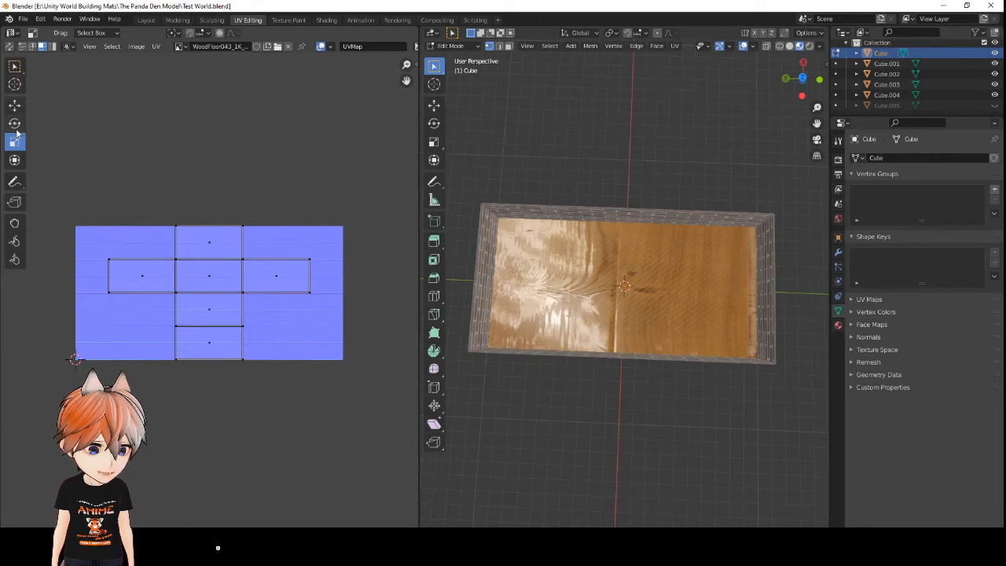
- Select all six UV faces of the wooden floor and scale them horizontally to about 3.3 times their width
left_click(207, 246)
left_click(208, 275, "shift")
left_click(276, 283, "shift")
left_click(220, 314, "shift")
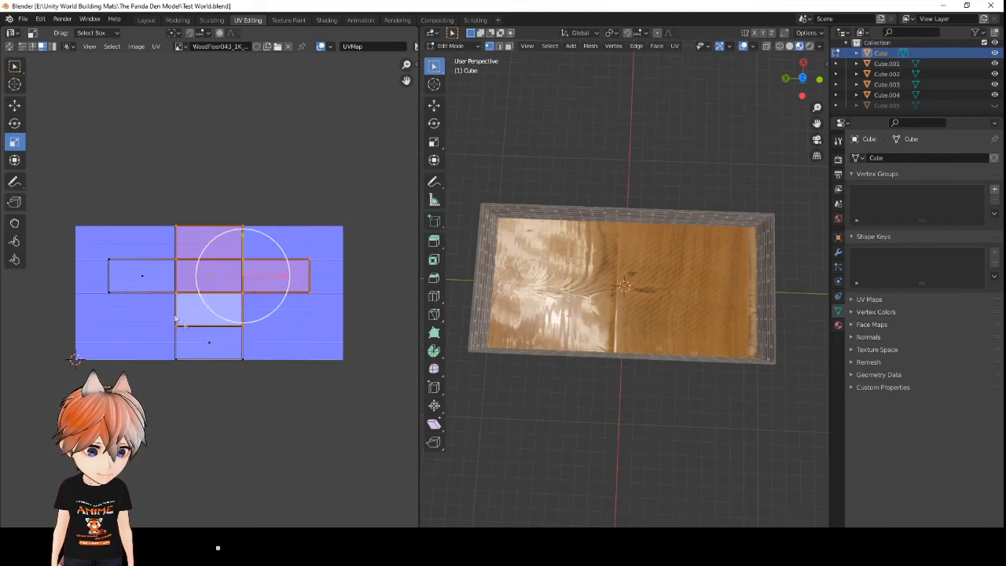
left_click(209, 347, "shift")
left_click(131, 284, "shift")
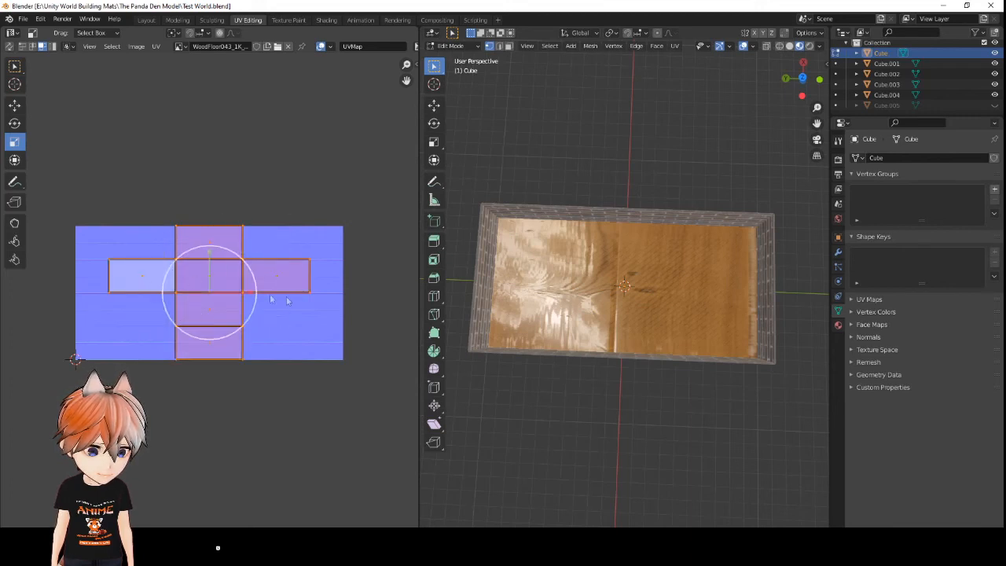
key("s")
key("x")
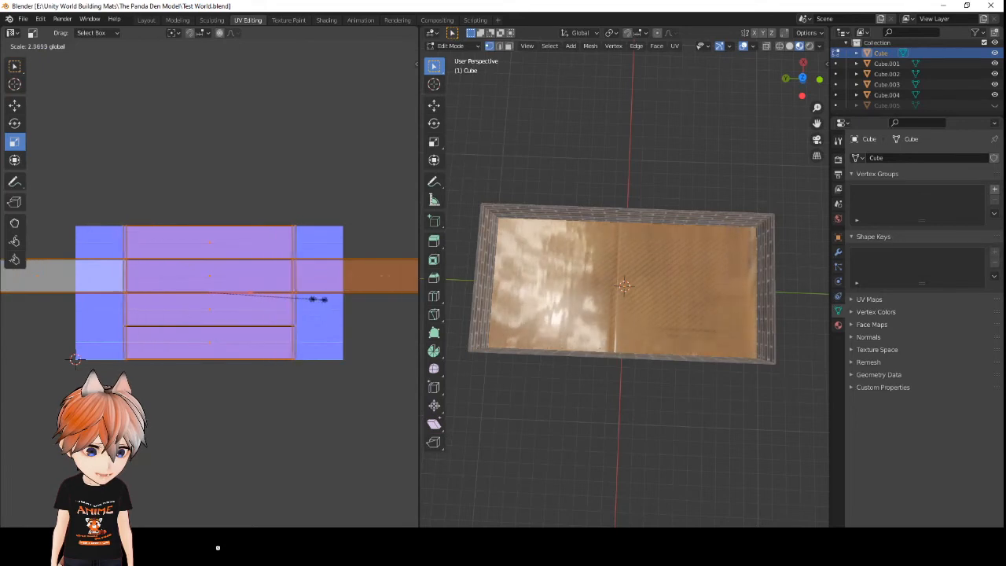
left_click(345, 303)
- Scale the floor's UV faces up strongly along the vertical and horizontal axes to make the wood planks much narrower
left_click_drag(209, 251, 205, 136)
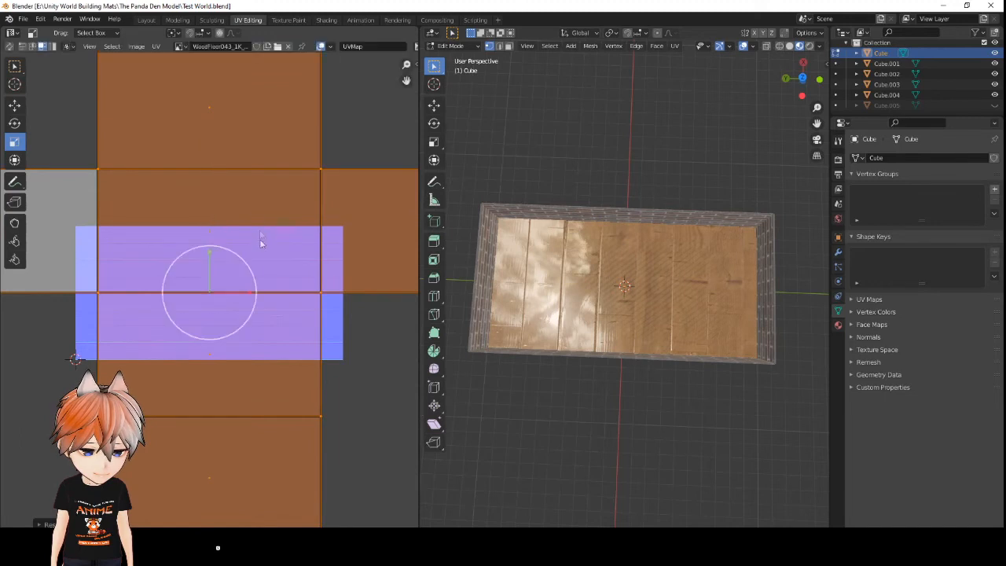
left_click_drag(246, 292, 310, 288)
left_click_drag(212, 254, 223, 132)
- Fine-tune the floor planks by scaling the UV faces up a little more, first horizontally and then vertically
scroll(612, 348, "up", 5)
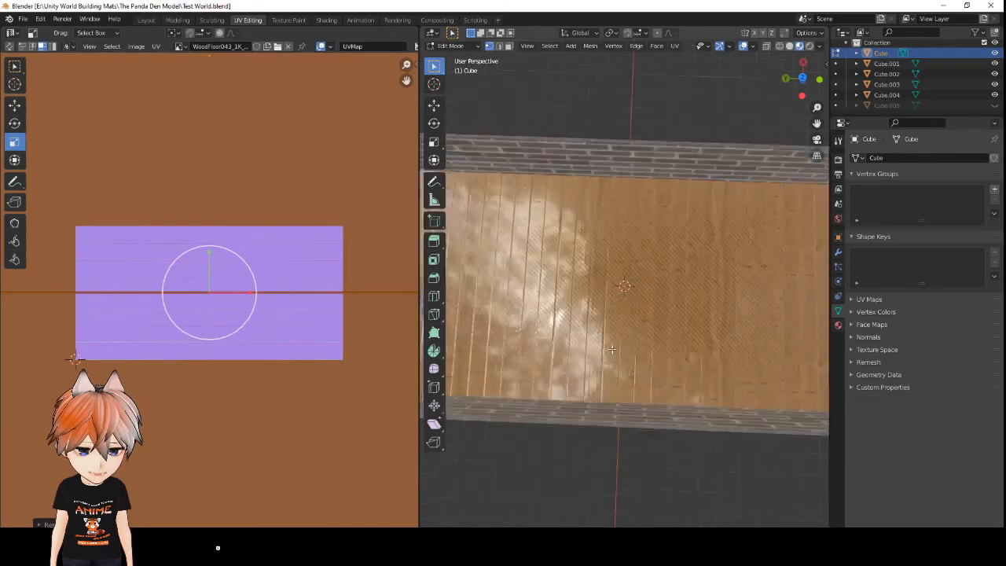
scroll(611, 349, "up", 3)
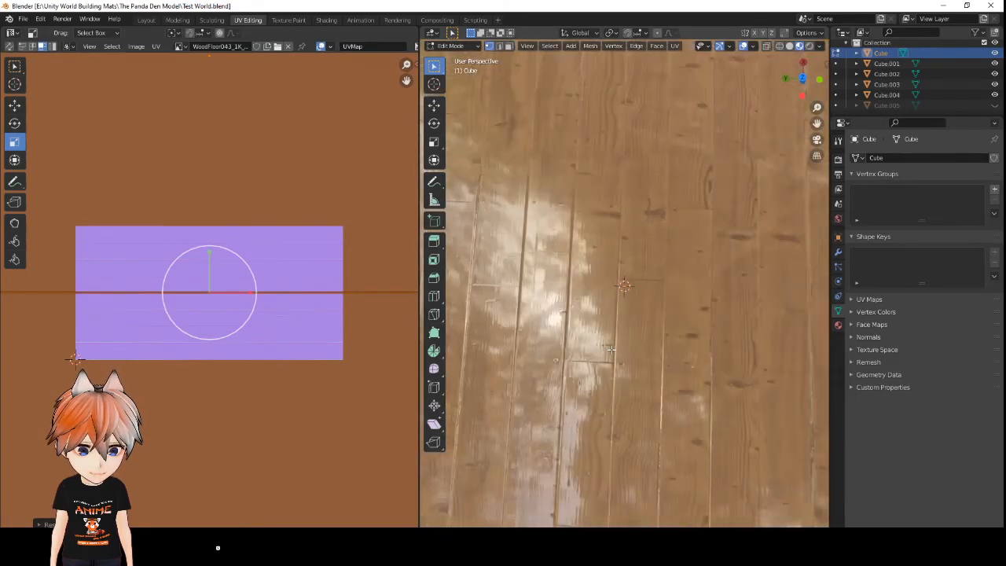
scroll(612, 348, "down", 4)
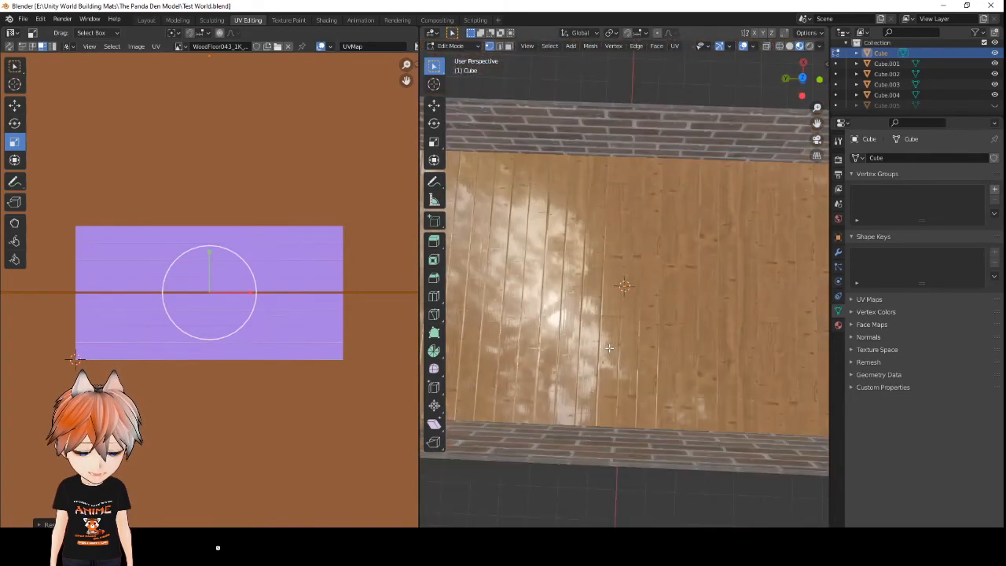
mouse_move(571, 389)
middle_mouse_down()
mouse_move(590, 378)
mouse_move(569, 381)
middle_mouse_up()
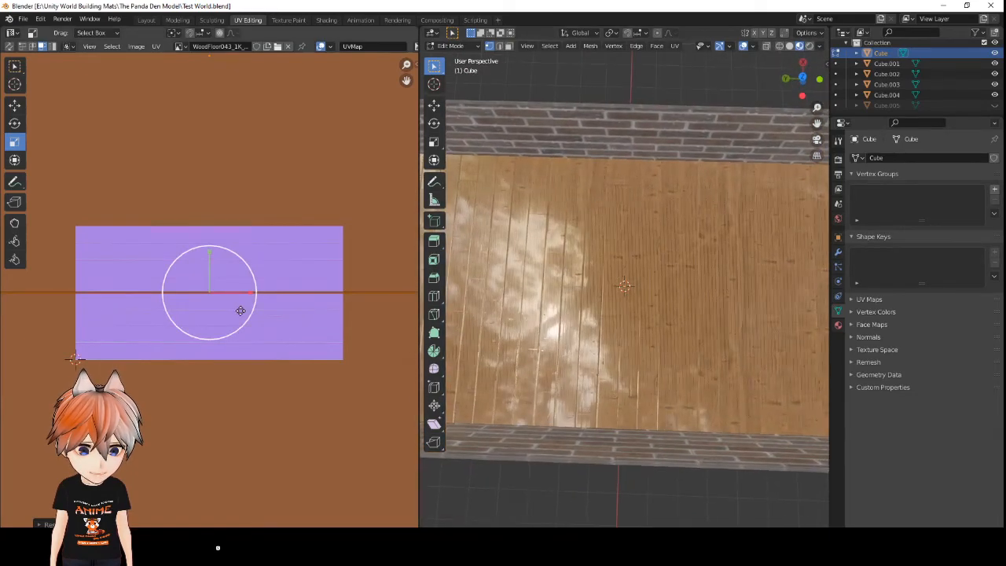
left_click_drag(247, 294, 285, 292)
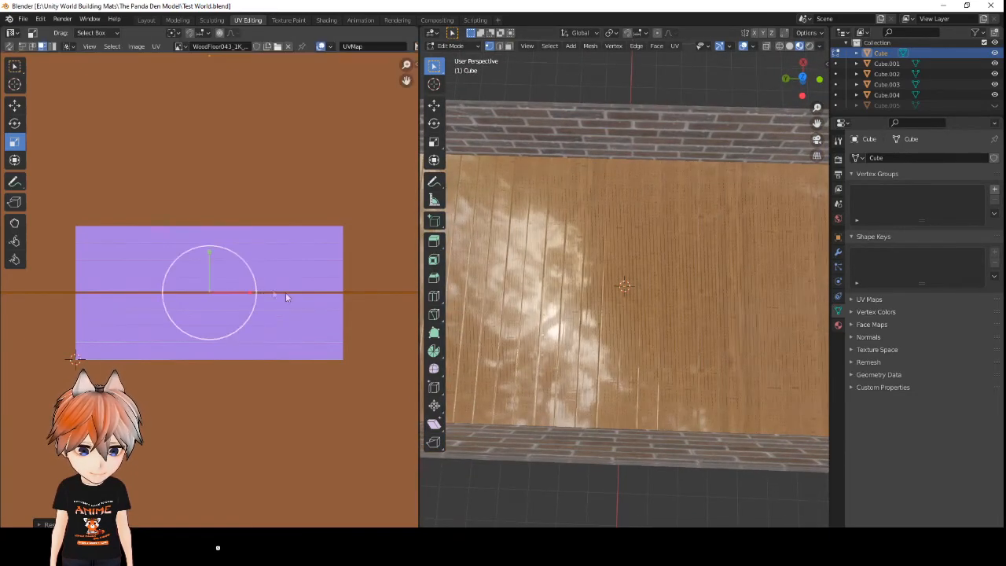
left_click_drag(211, 244, 212, 233)
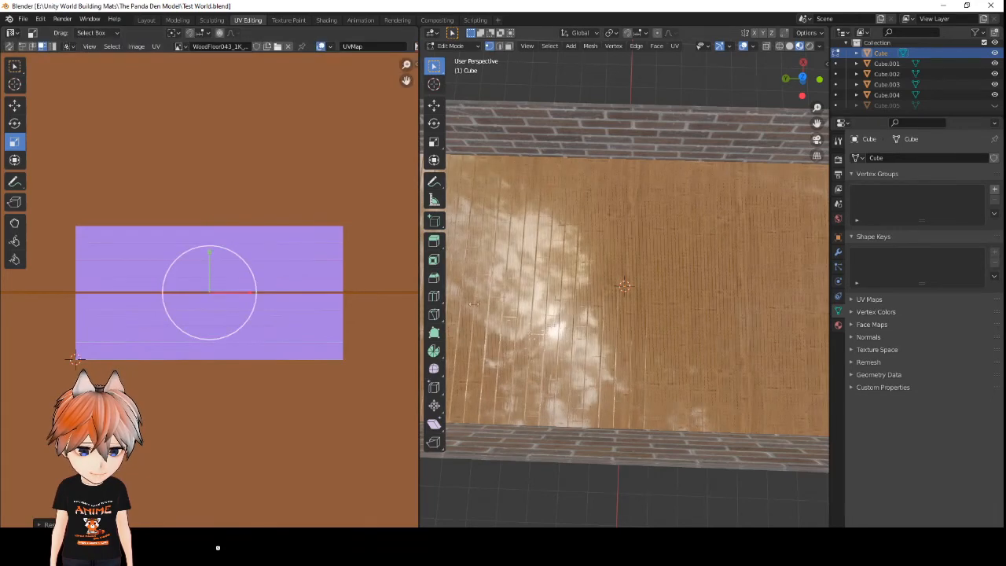
- Unhide the ceiling object Cube.005 to close the room again
middle_click_drag(597, 314, 629, 345)
scroll(630, 346, "down", 10)
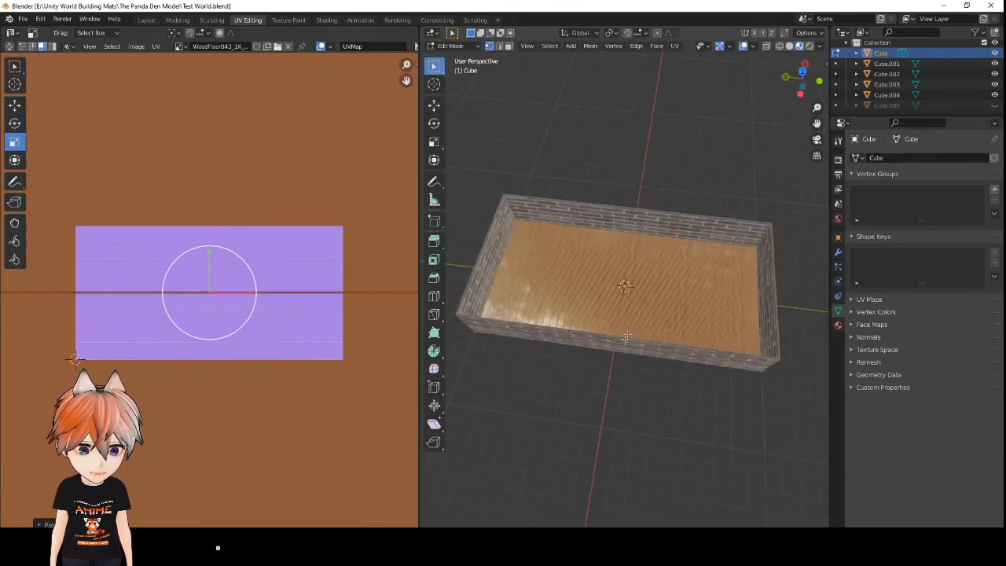
middle_click_drag(628, 342, 542, 340)
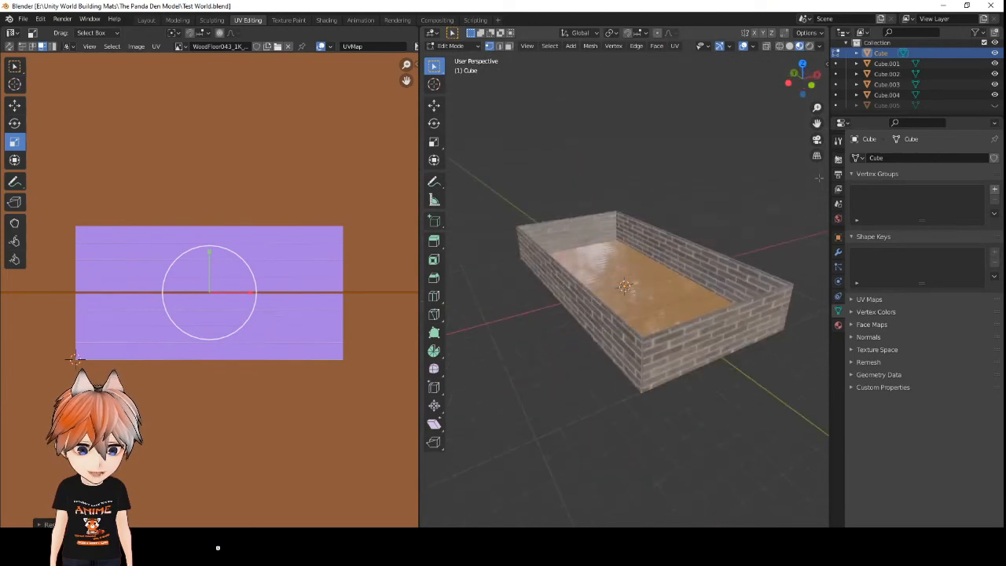
left_click(905, 106)
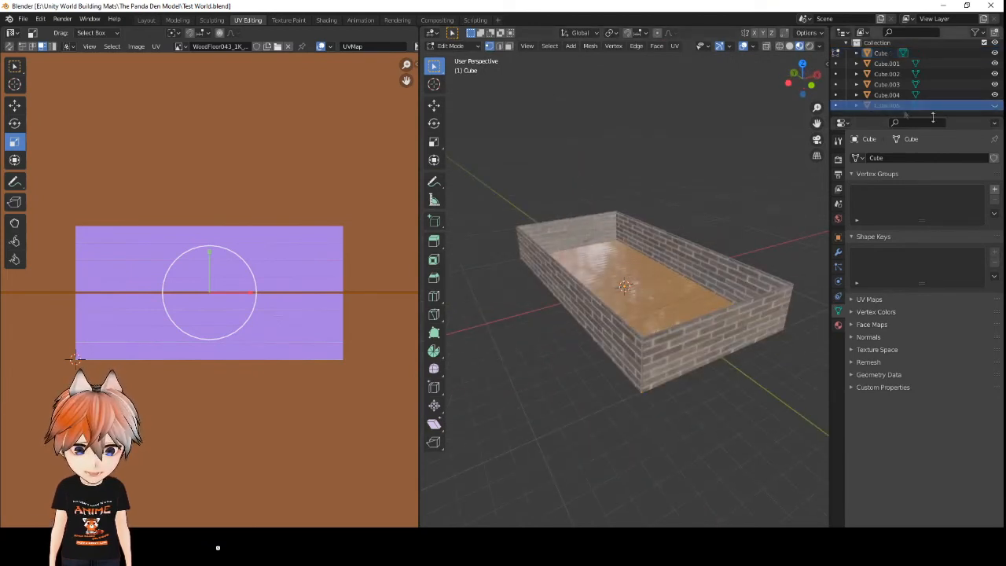
left_click(994, 105)
- Save the Blender file of the finished room
middle_click_drag(577, 342, 635, 359)
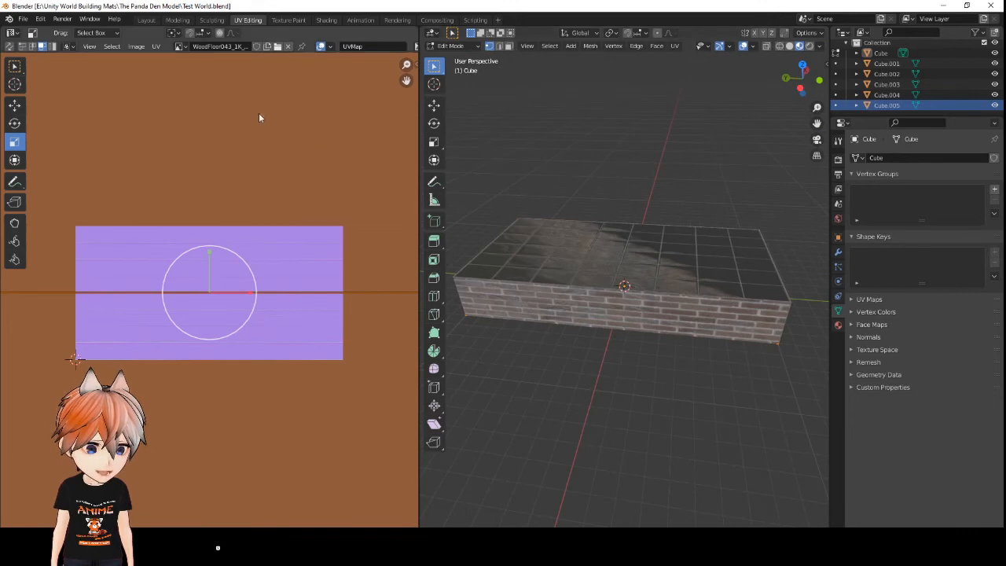
left_click(23, 18)
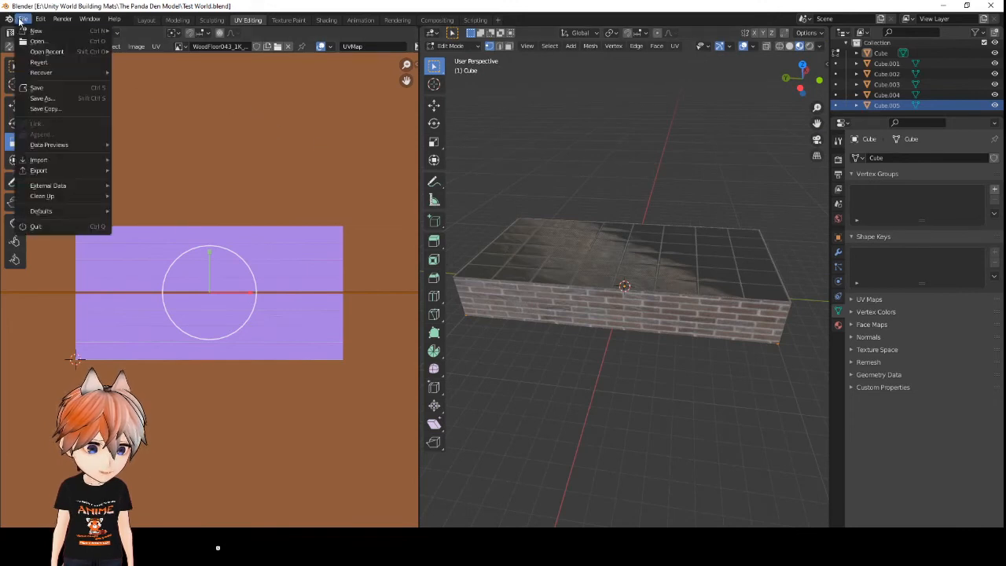
left_click(41, 90)
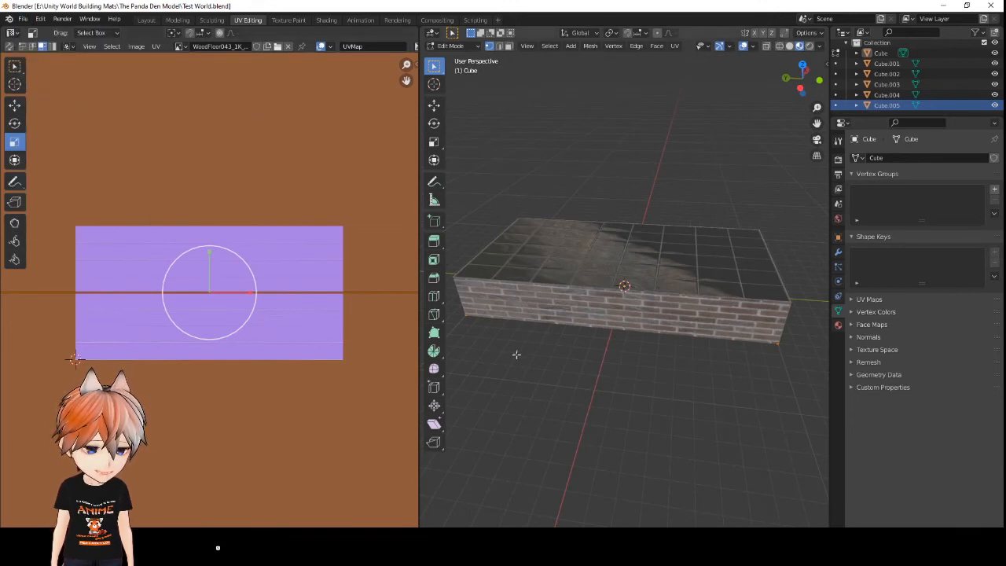
- Export the room as an FBX file named Test World.fbx into The Panda Den Model folder with the default export settings
middle_click_drag(517, 352, 778, 344)
middle_click_drag(640, 348, 613, 338)
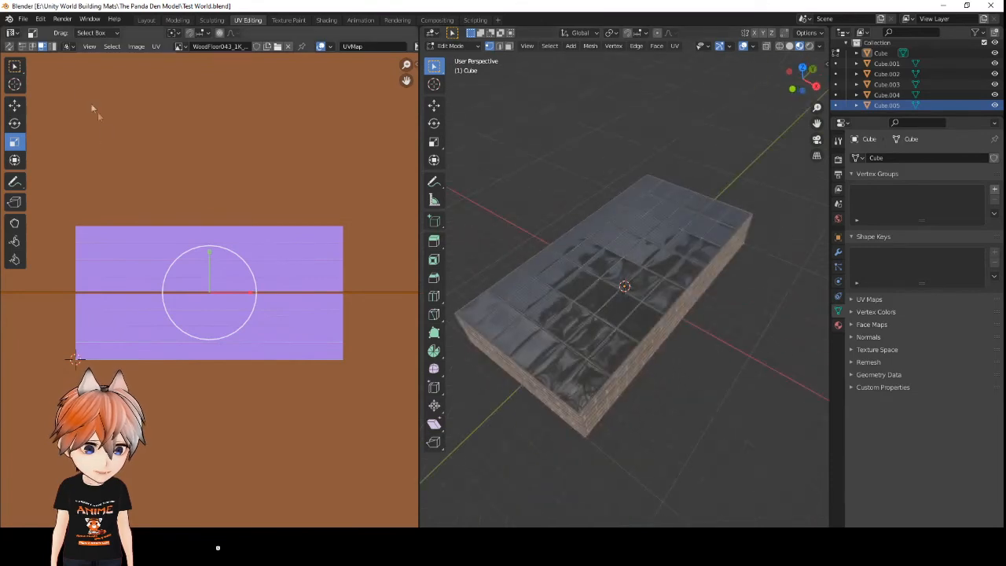
left_click(20, 21)
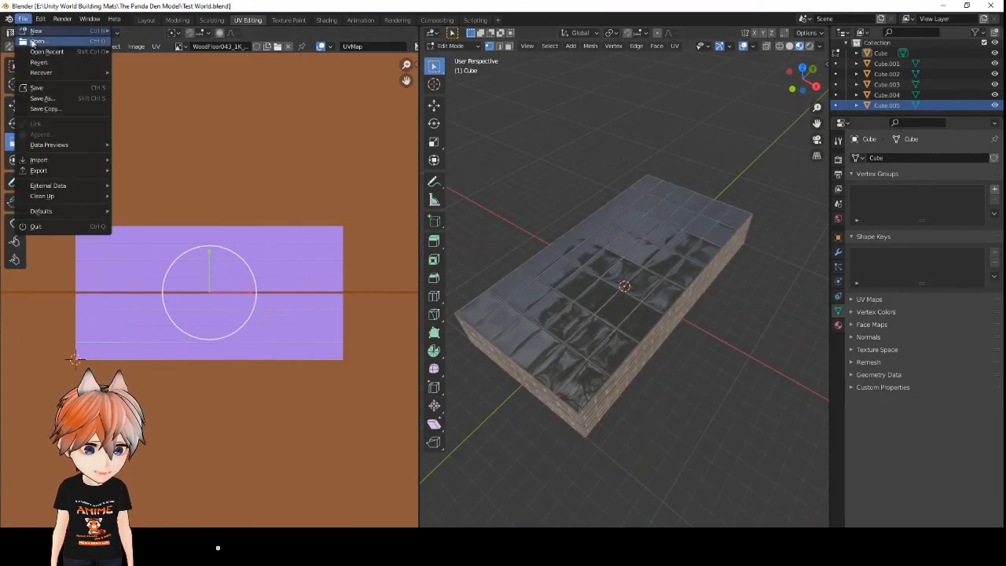
mouse_move(70, 169)
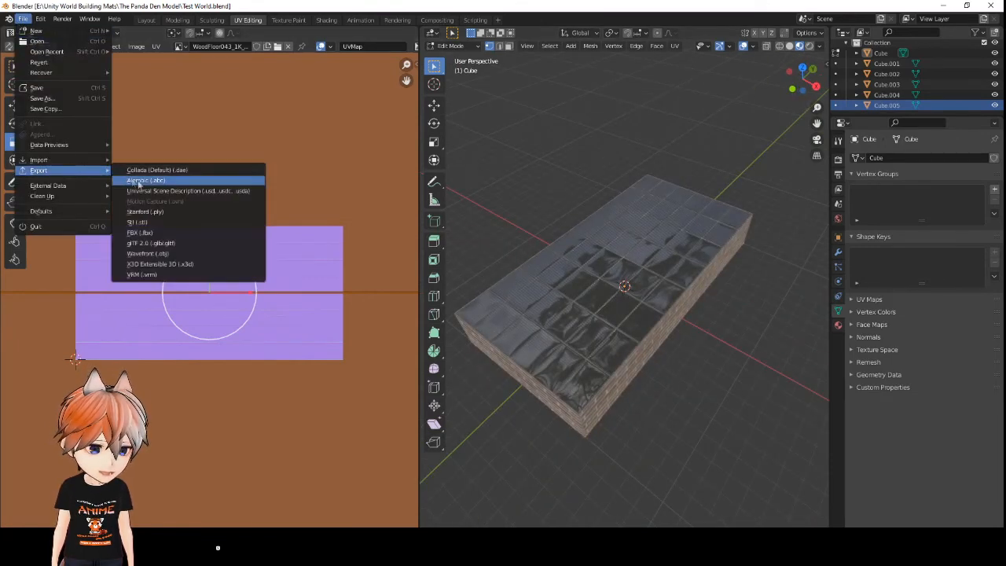
left_click(155, 232)
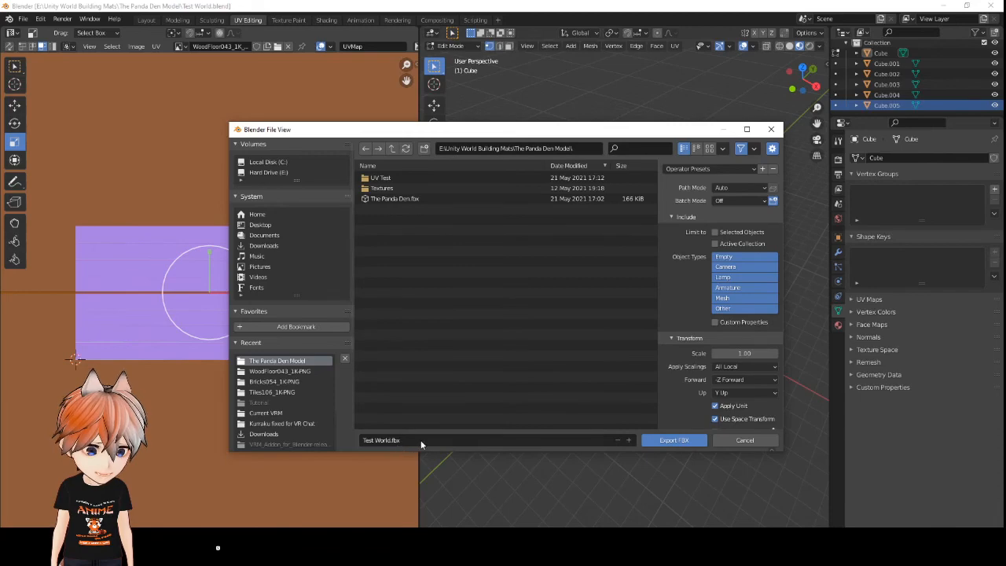
left_click(670, 441)
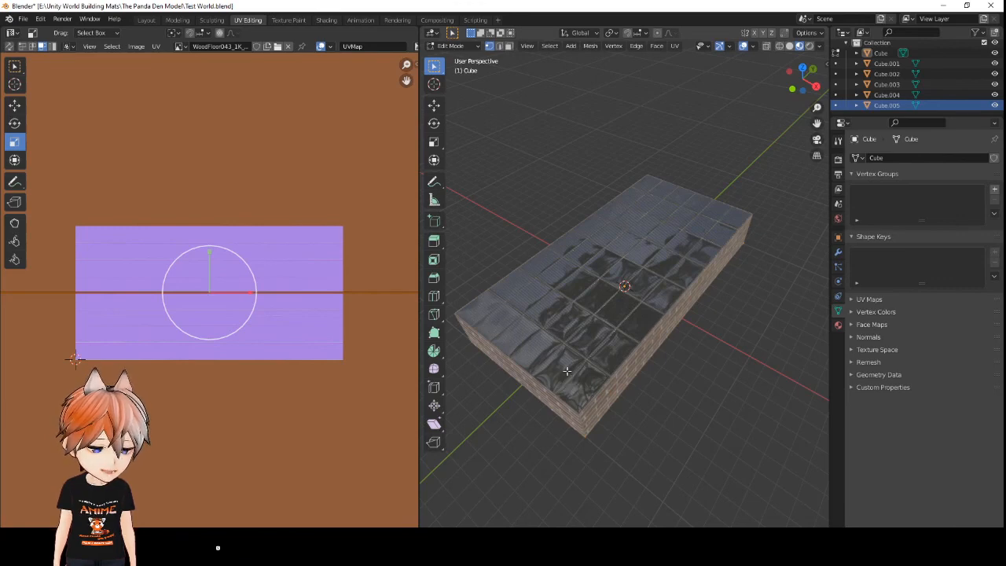
middle_click_drag(567, 371, 676, 328)
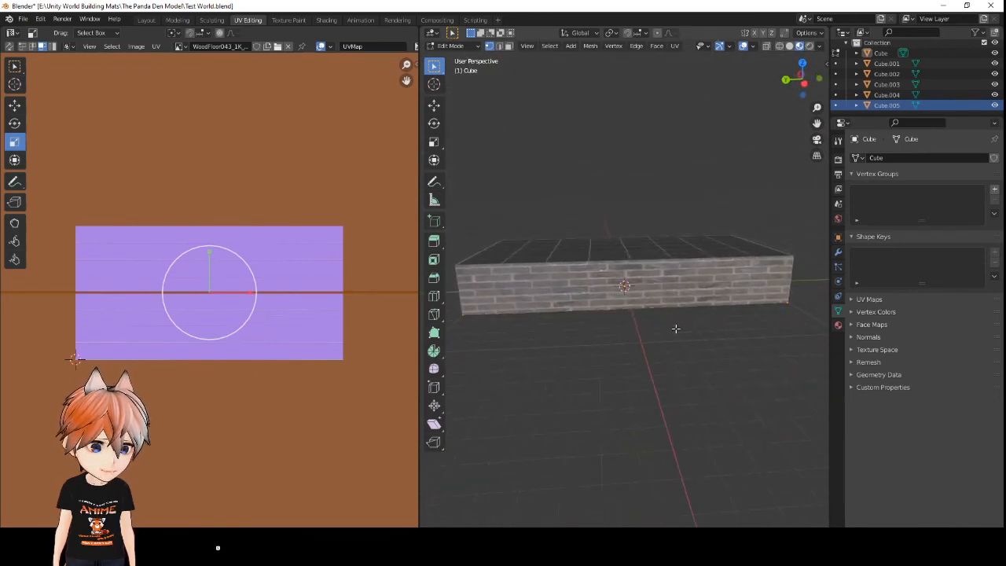